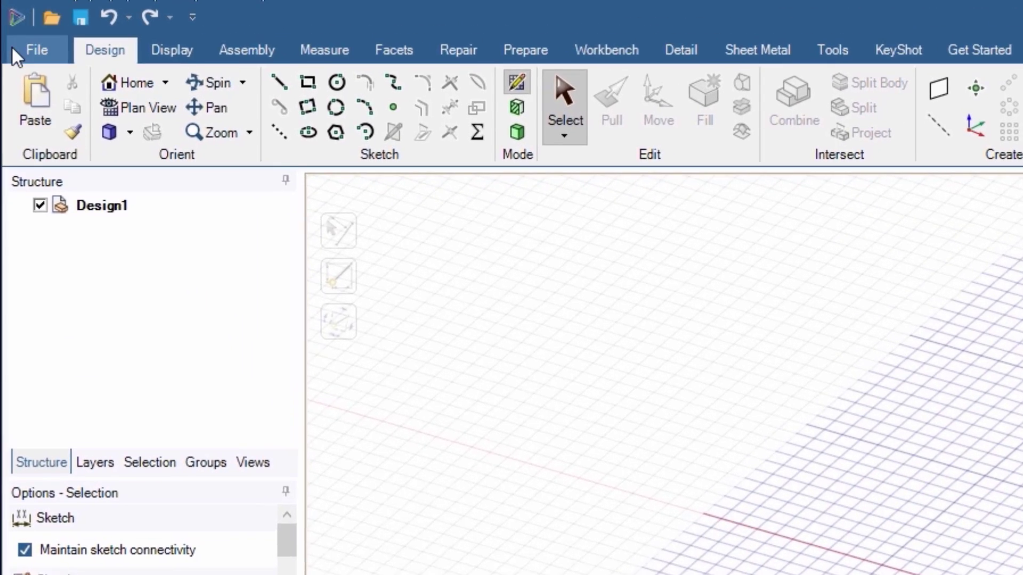
- Set the document's length unit to meters
click(6, 23)
click(323, 509)
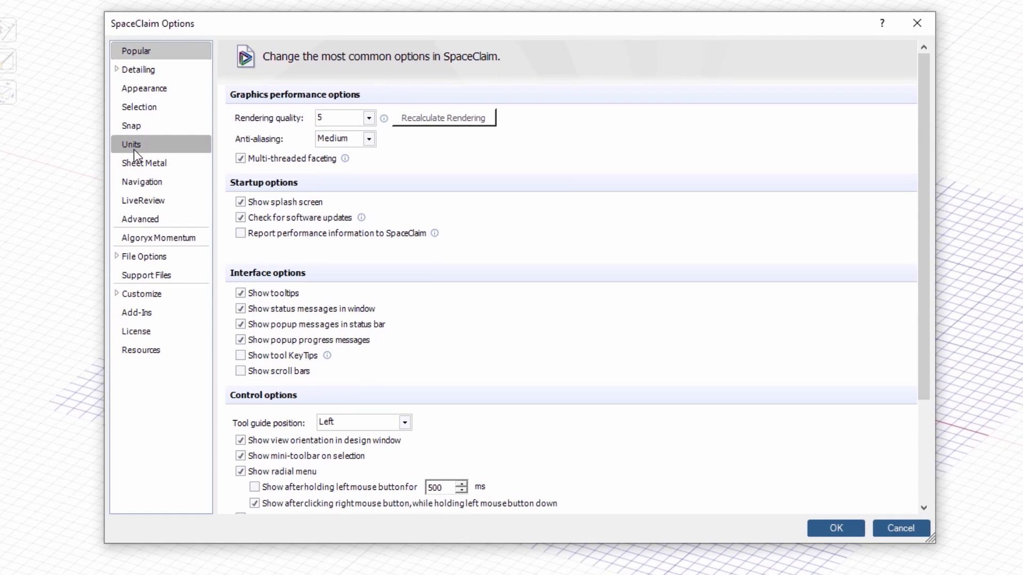
click(203, 190)
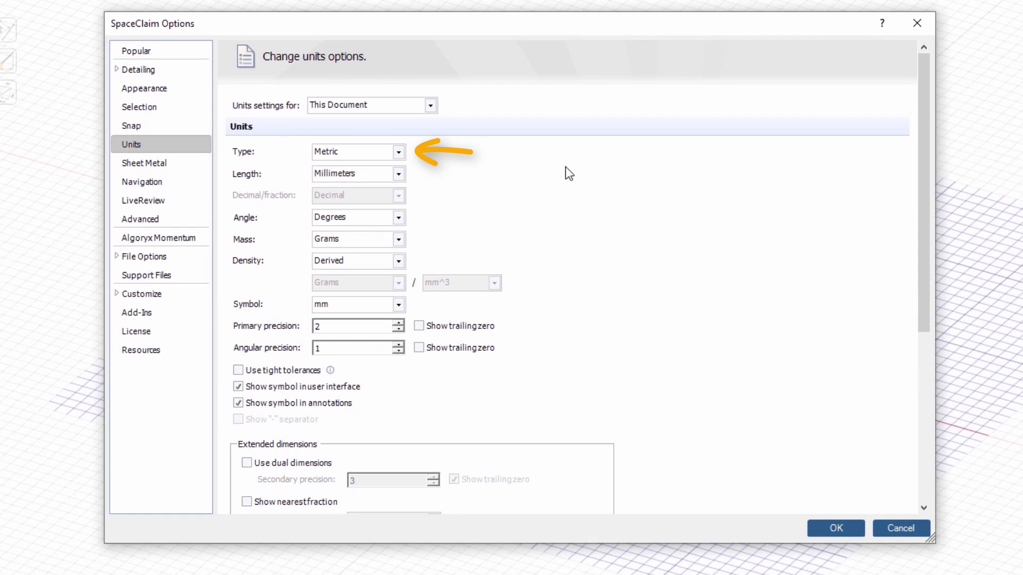
click(398, 175)
click(364, 235)
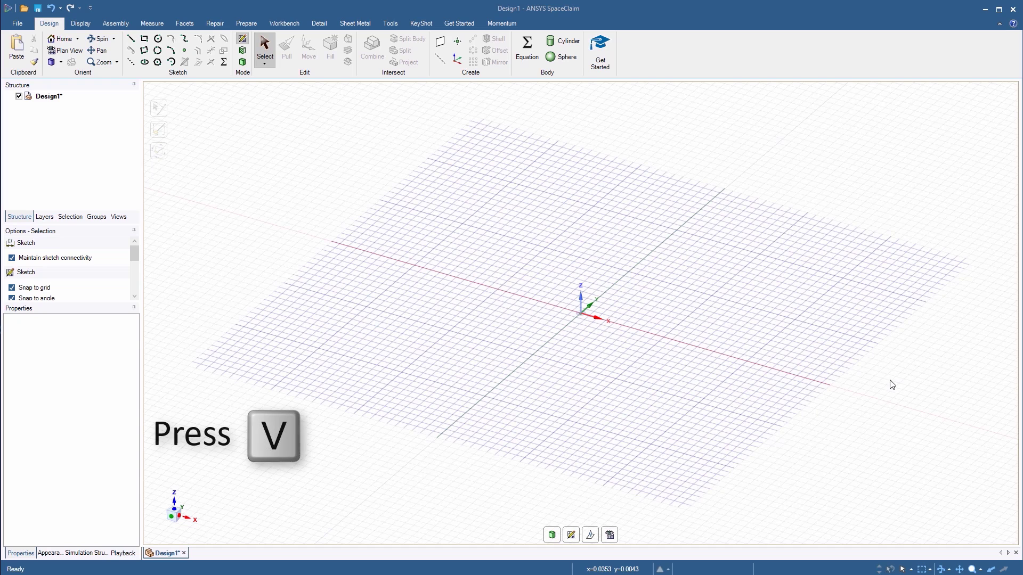
- Sketch a 120 m by 80 m rectangle centered on the origin in plan view
key(v)
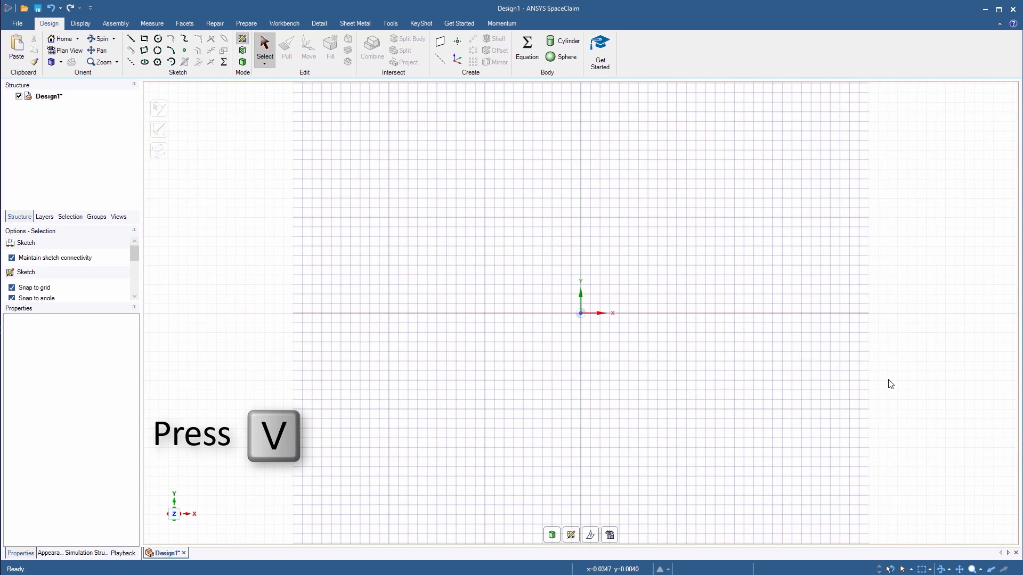
click(144, 38)
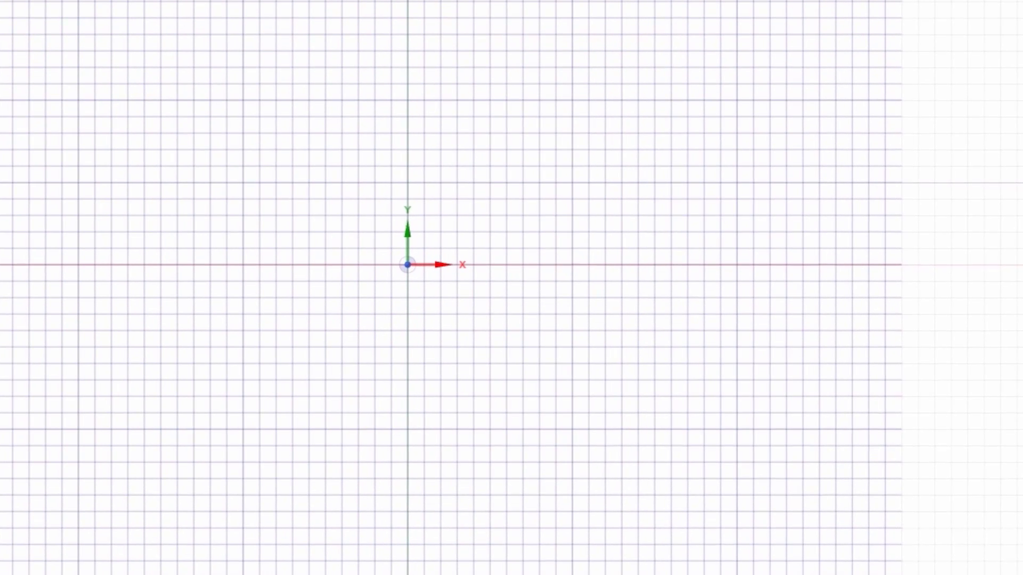
click(405, 265)
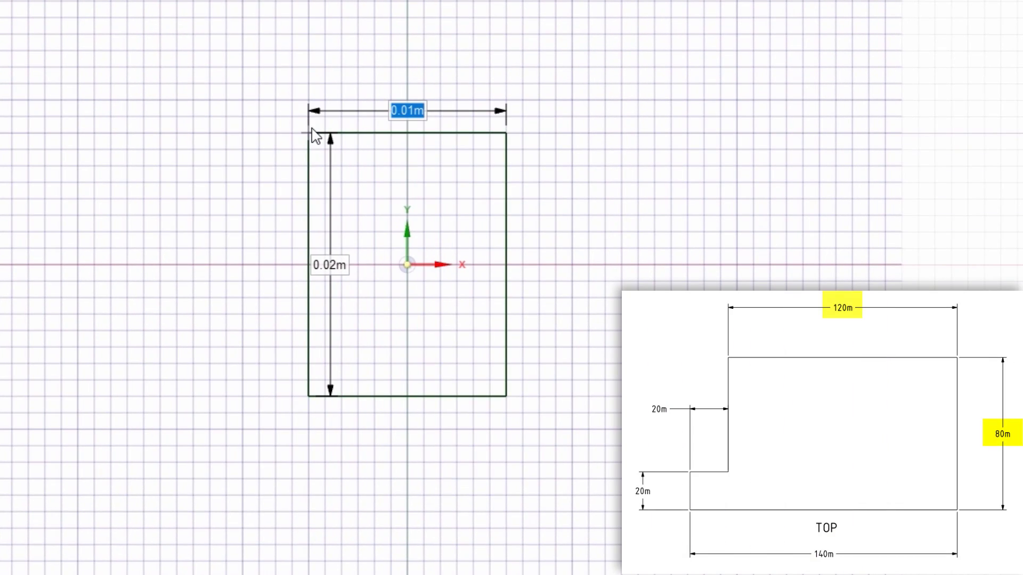
text(120)
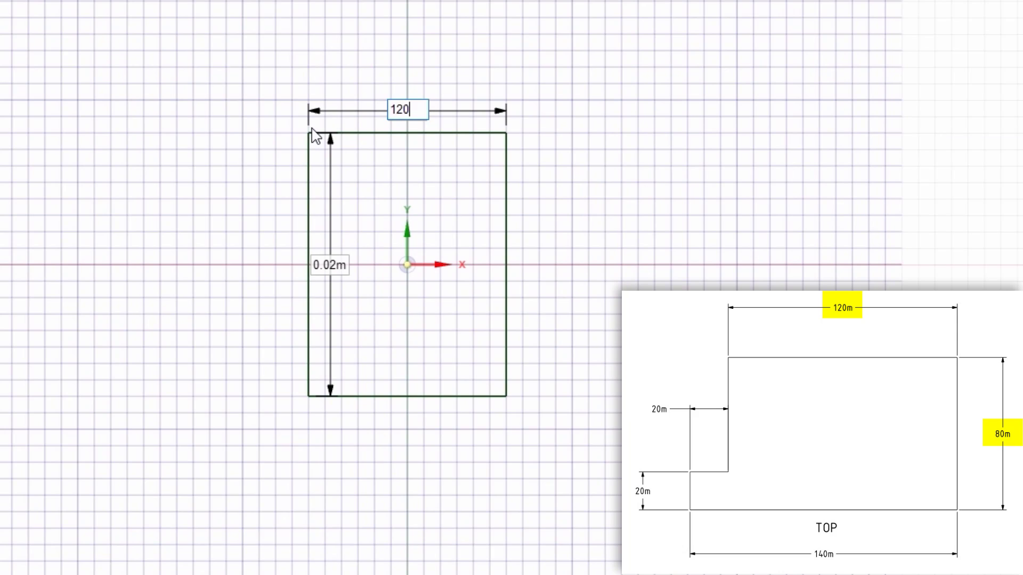
key(Tab)
text(80)
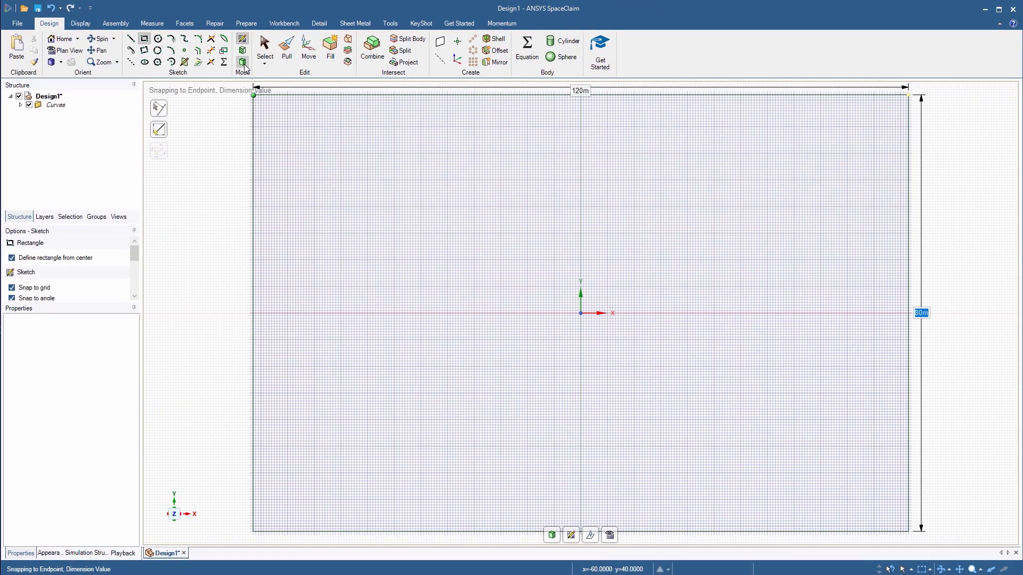
- Turn the rectangle into a surface and pull it 5 m upward into a solid slab
click(243, 62)
click(392, 280)
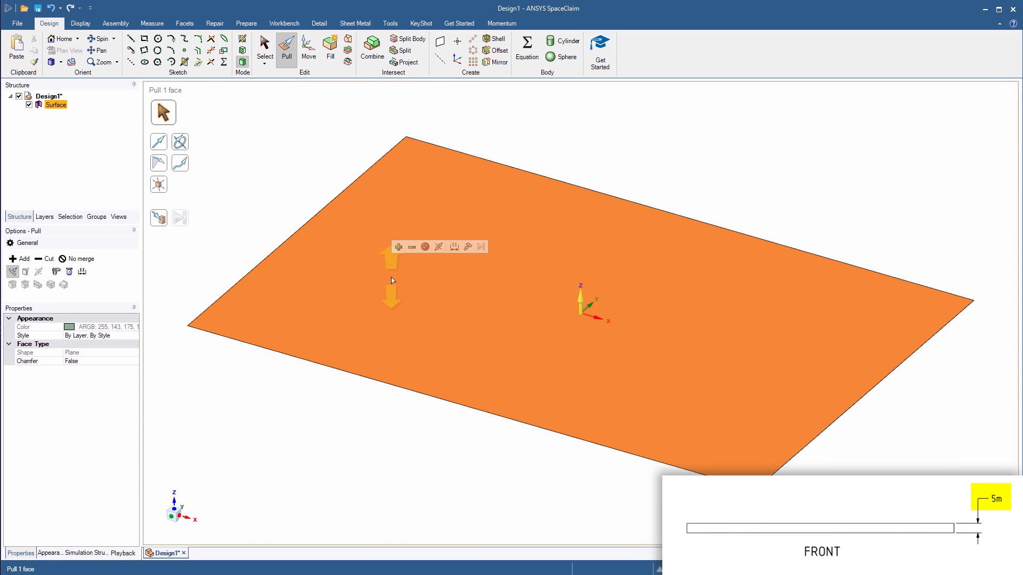
text(5)
key(Return)
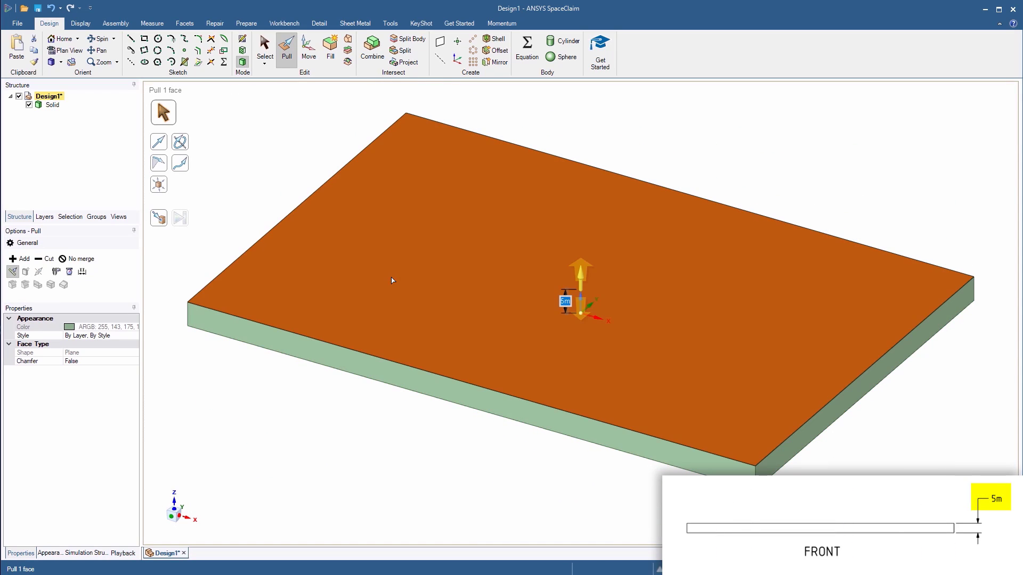
- Move the slab solid into a new component and name it Base Platform
key(Escape)
right_click(53, 105)
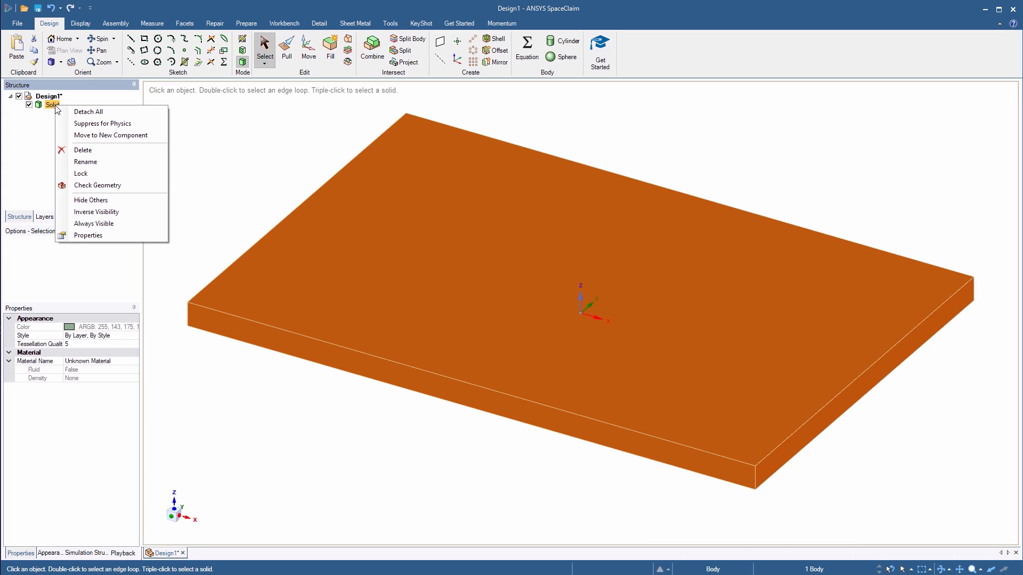
click(100, 139)
text(Base Platform)
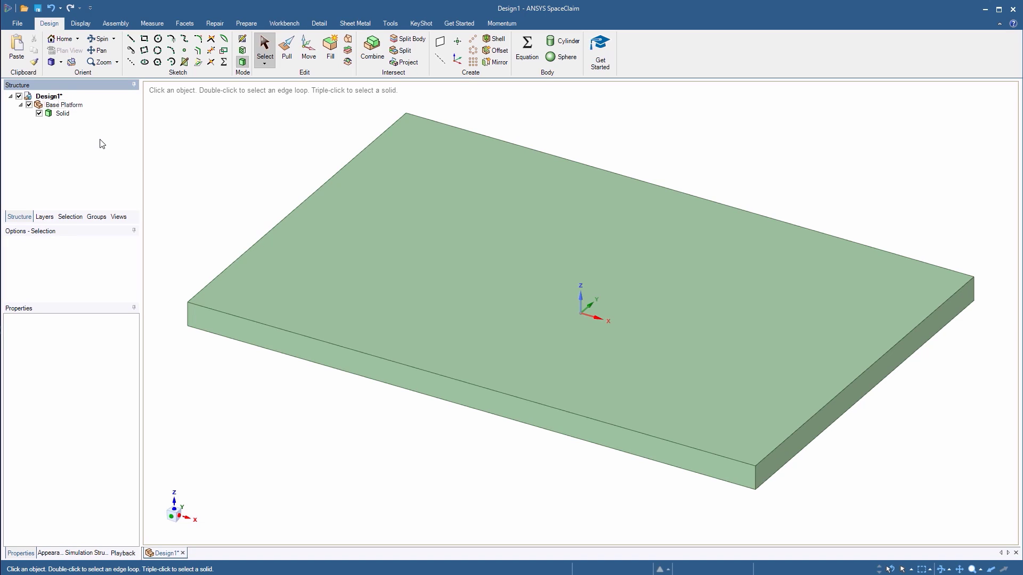
key(Return)
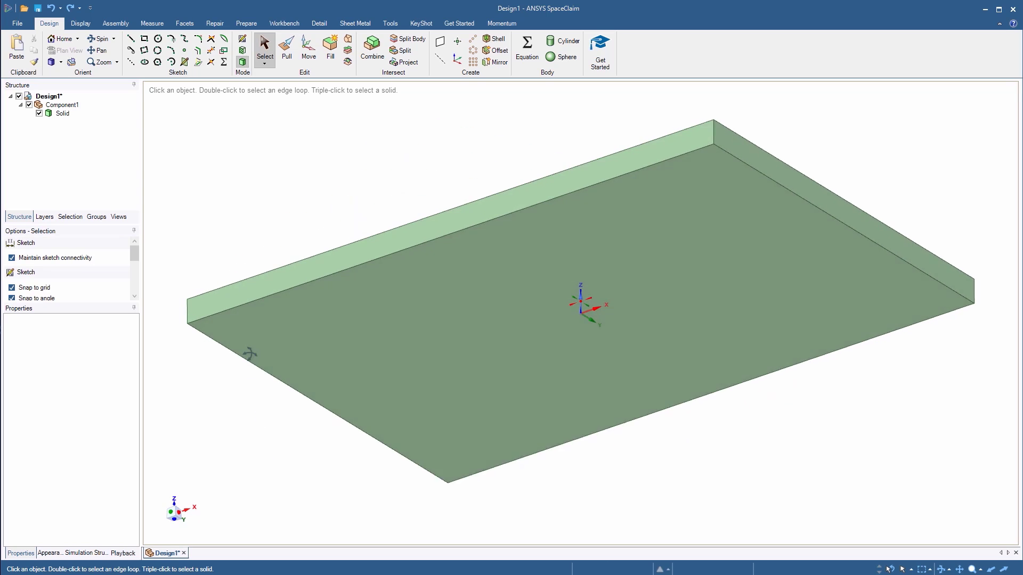
- Create a sketch plane on the slab's underside and move it 41.5 m downward
key(k)
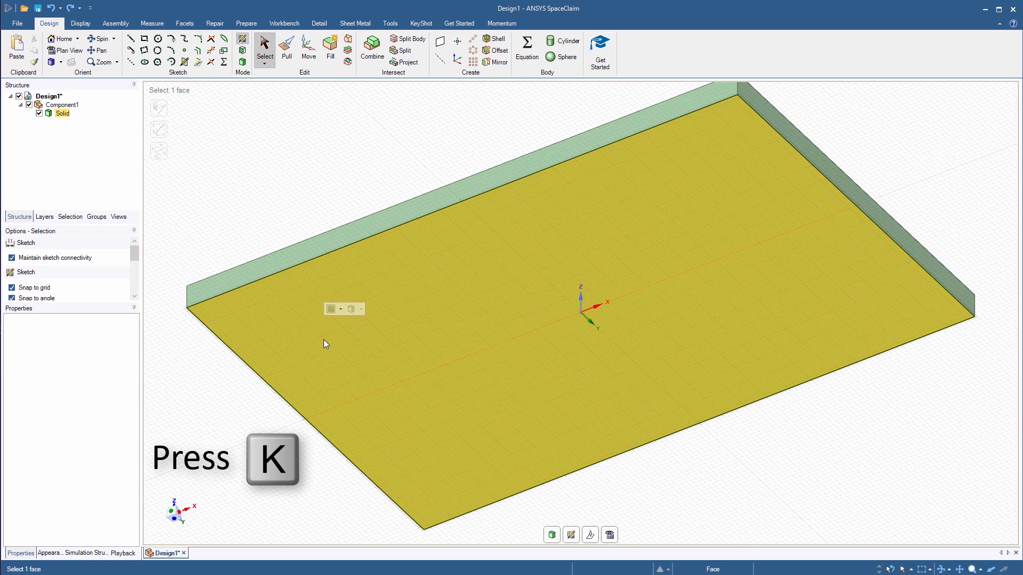
click(323, 340)
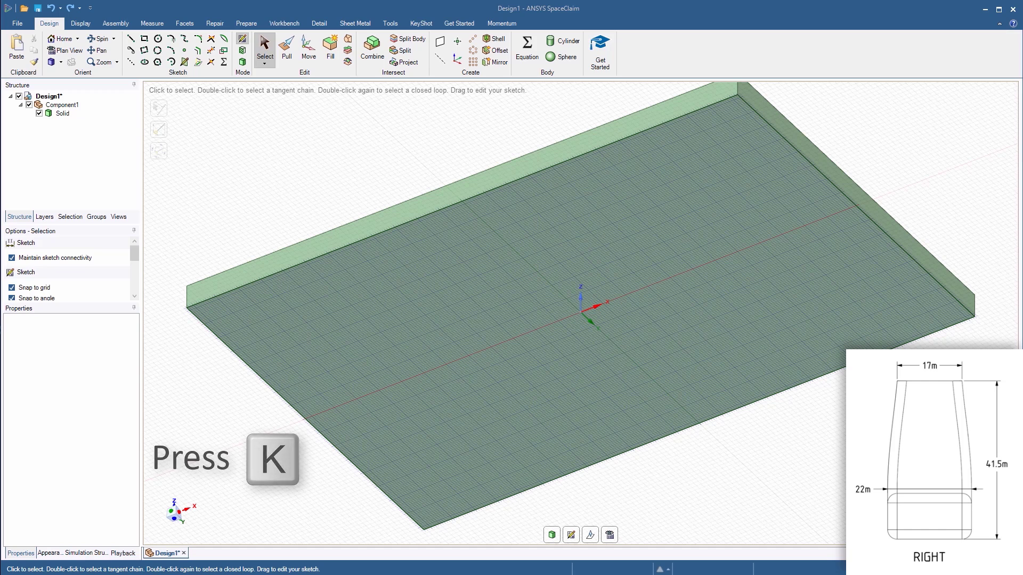
click(591, 536)
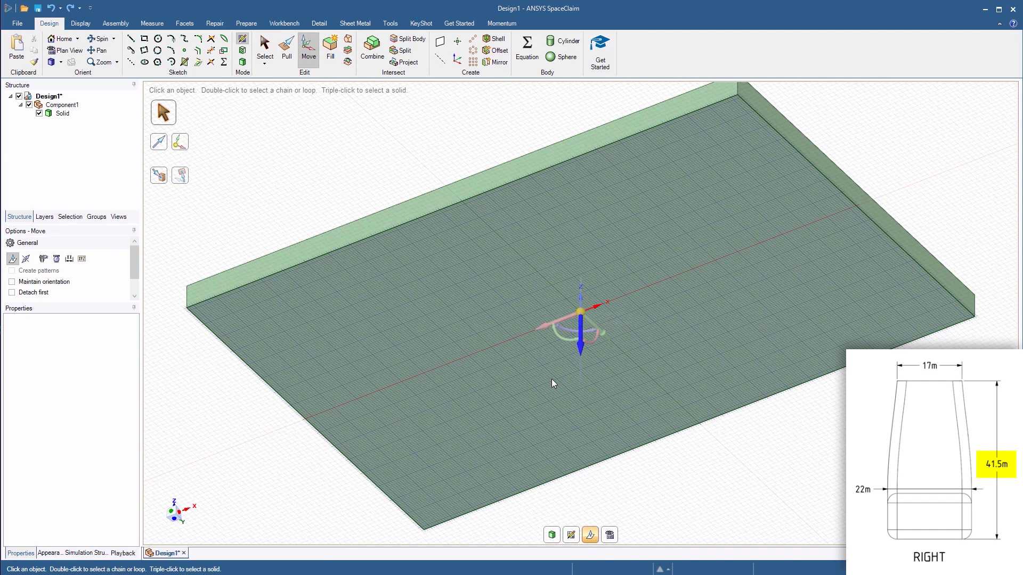
key(space)
text(41.5)
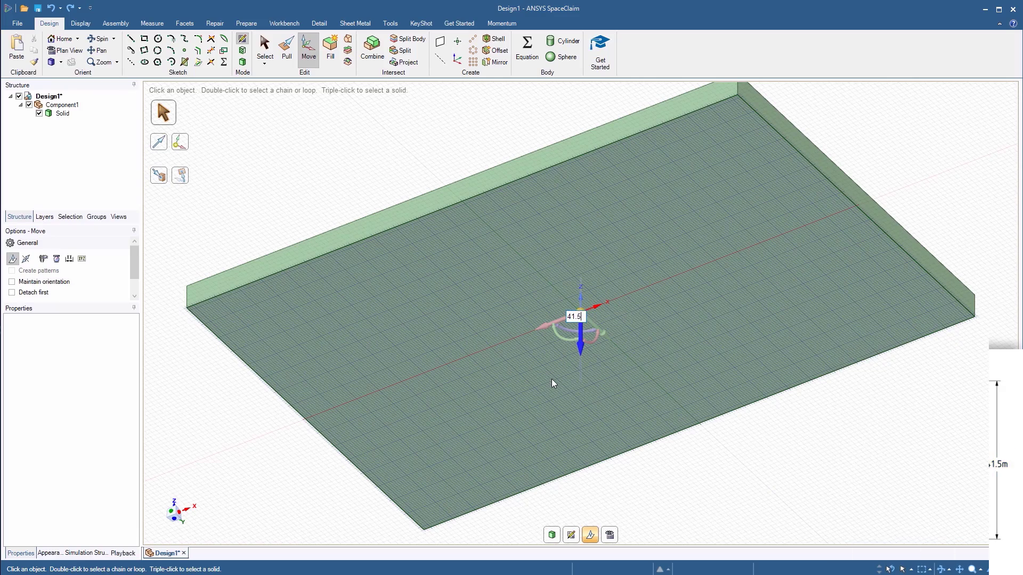
key(Return)
- Face the sketch plane and project the slab's upper-left corner onto it
key(v)
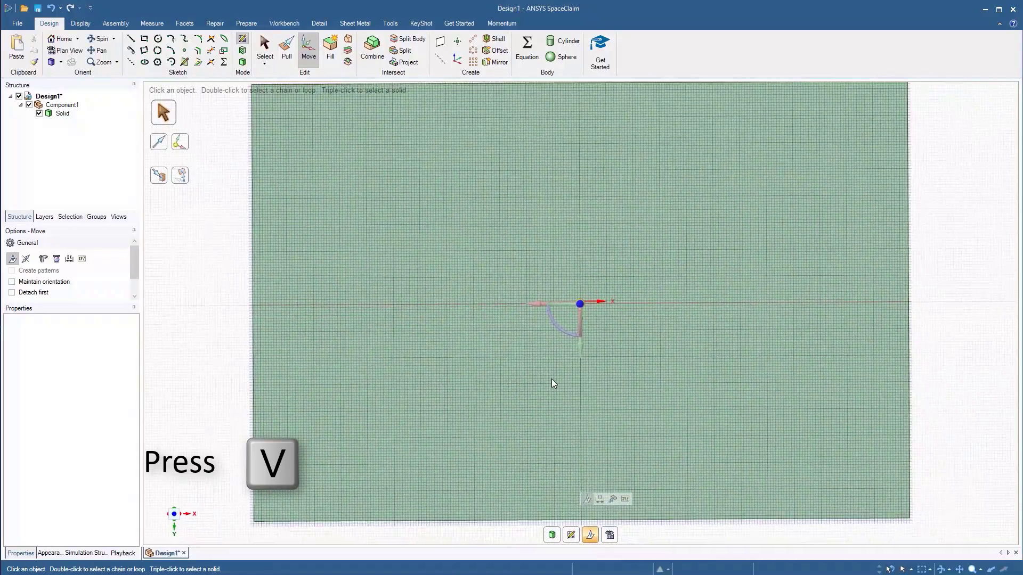
key(z)
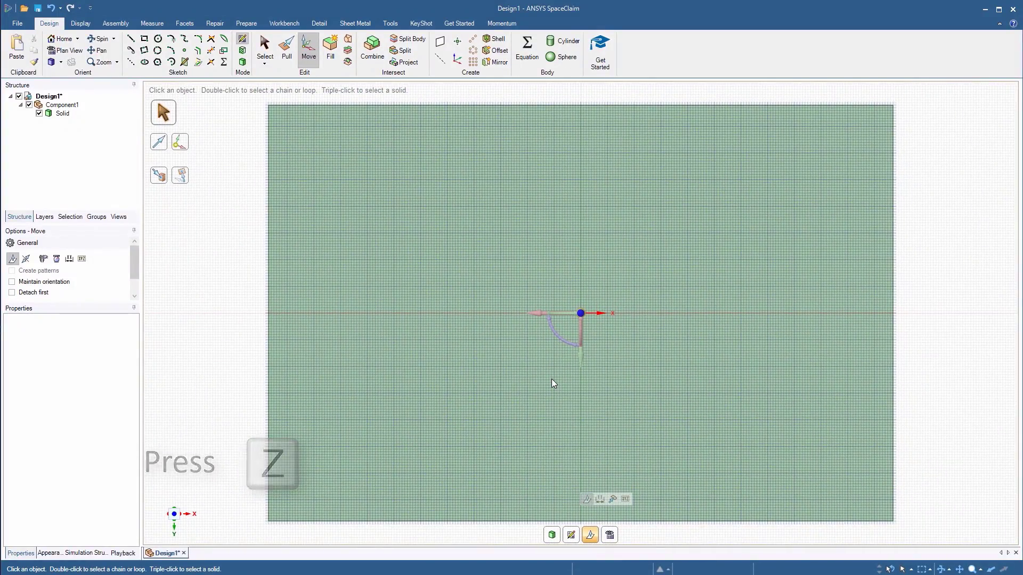
click(198, 62)
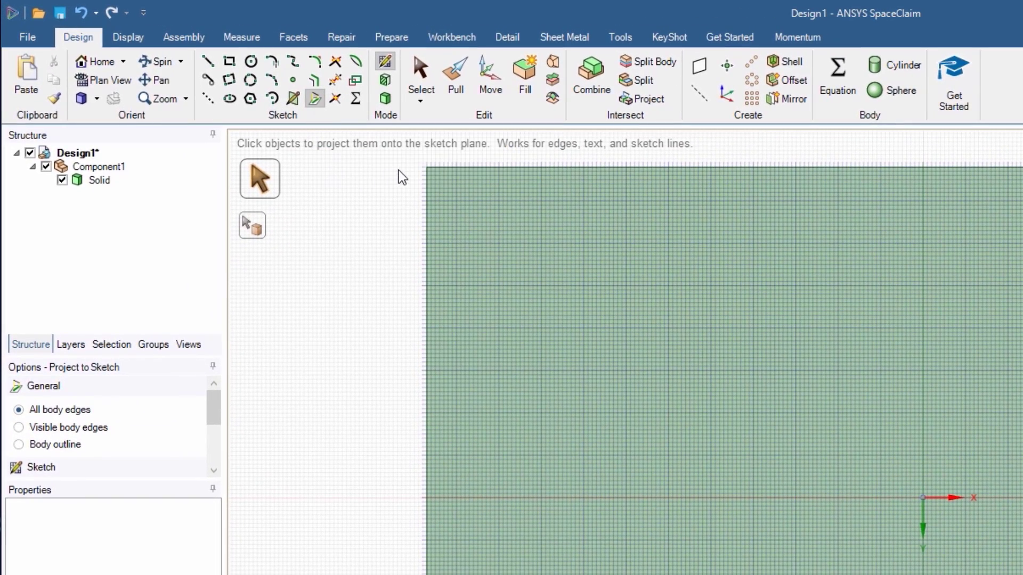
click(427, 167)
- Sketch a 60 m by 22 m rectangle starting from the projected corner point
click(229, 62)
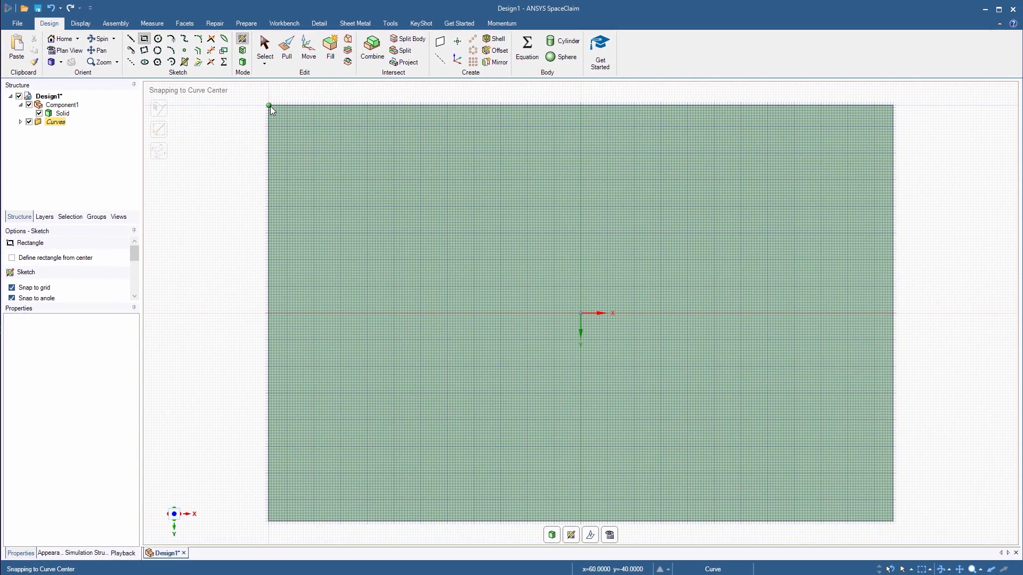
click(269, 106)
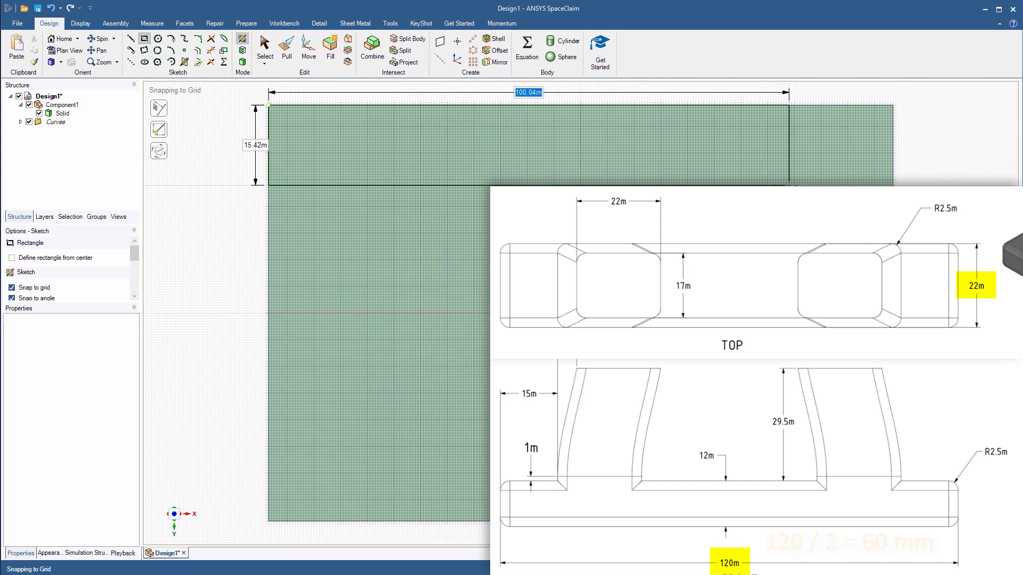
text(60)
key(Tab)
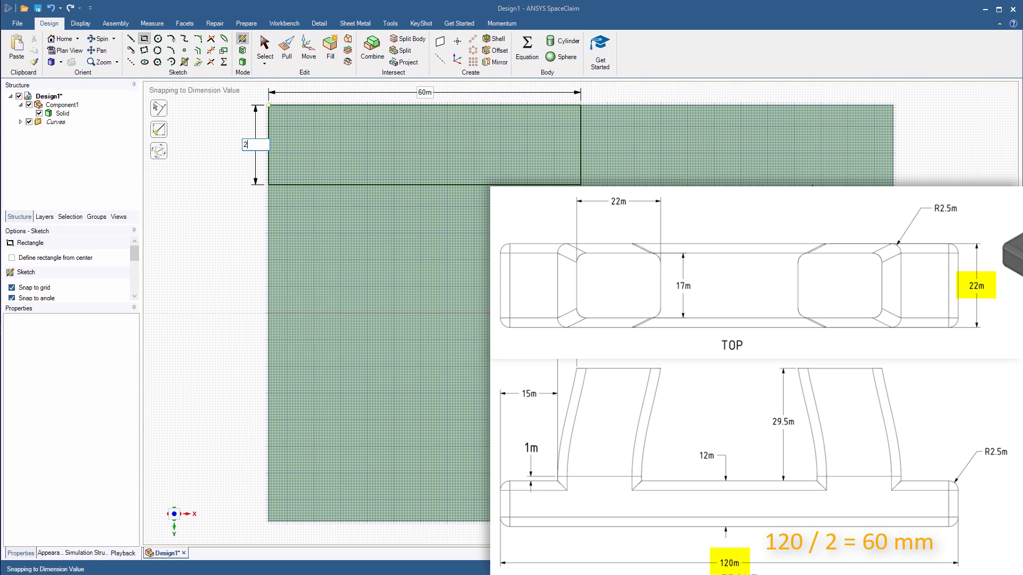
text(22m)
key(Return)
- Pull the rectangular surface toward the slab into a 12 m thick block
key(p)
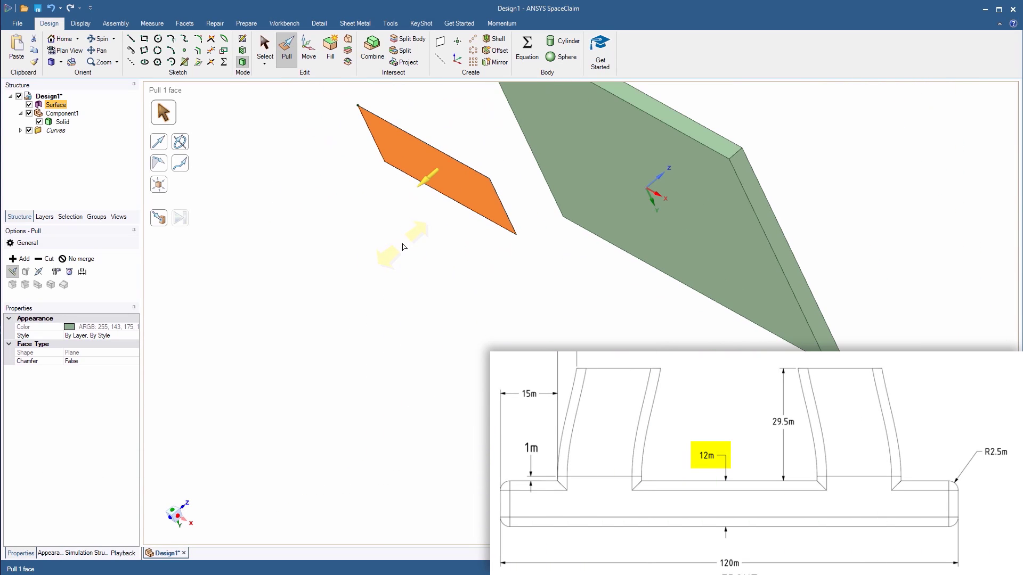
drag(403, 247, 445, 224)
key(Escape)
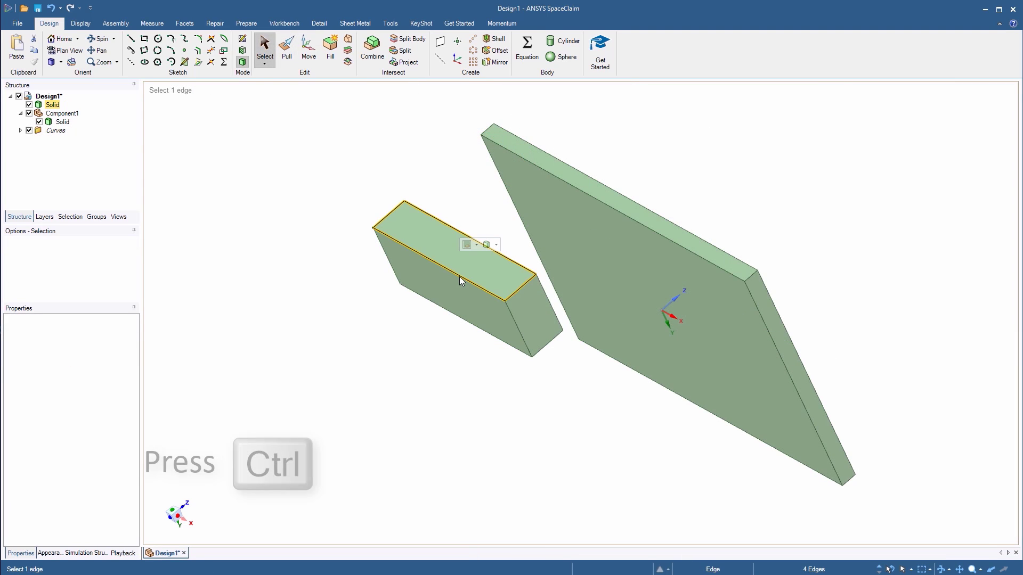
- Round the block's edges to a 2.5 m radius, leaving out the edges around its inner end face
ctrl+double_click(468, 326)
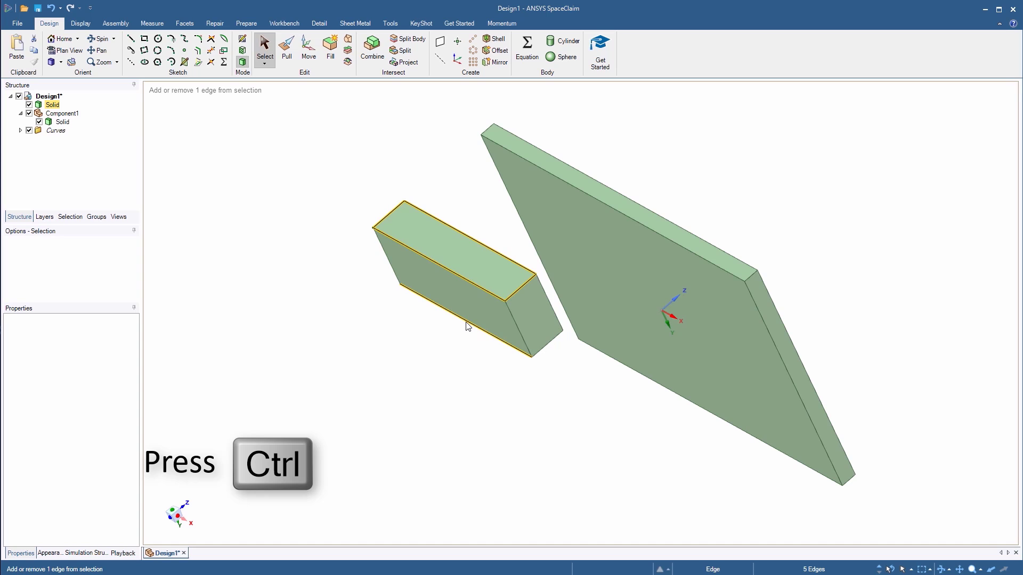
ctrl+double_click(548, 299)
middle_drag(548, 299, 736, 370)
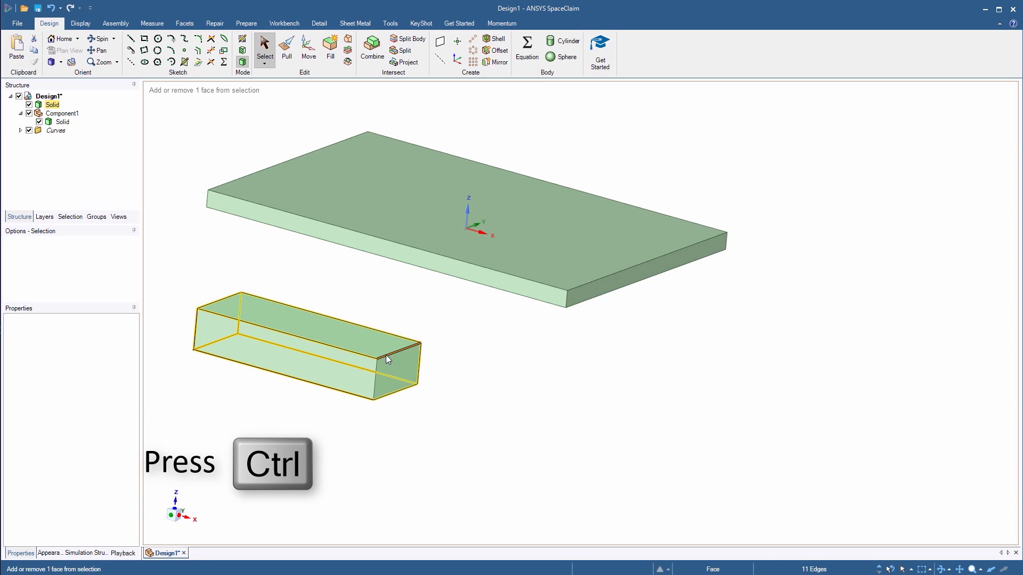
ctrl+click(387, 358)
ctrl+click(421, 367)
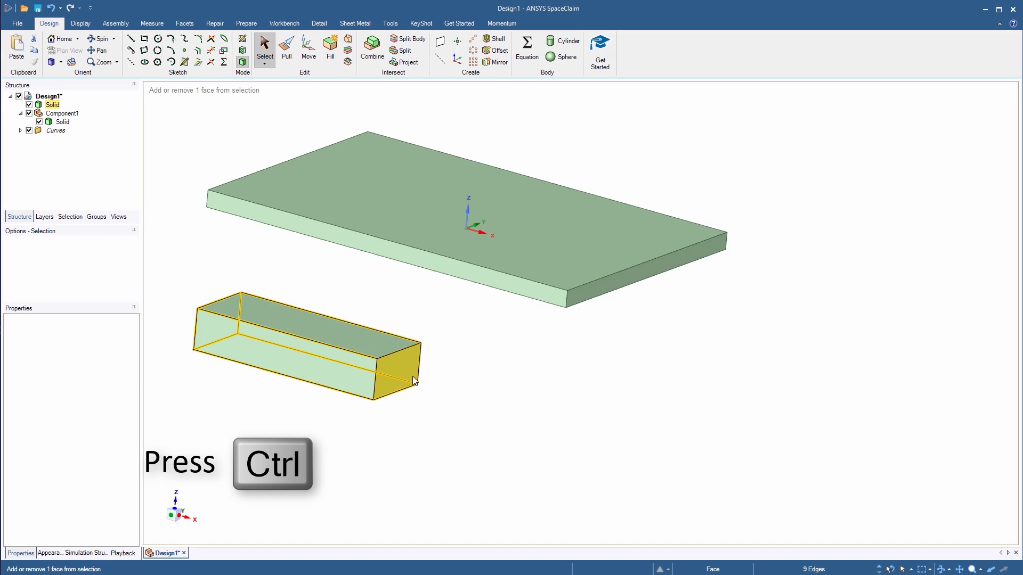
ctrl+click(404, 395)
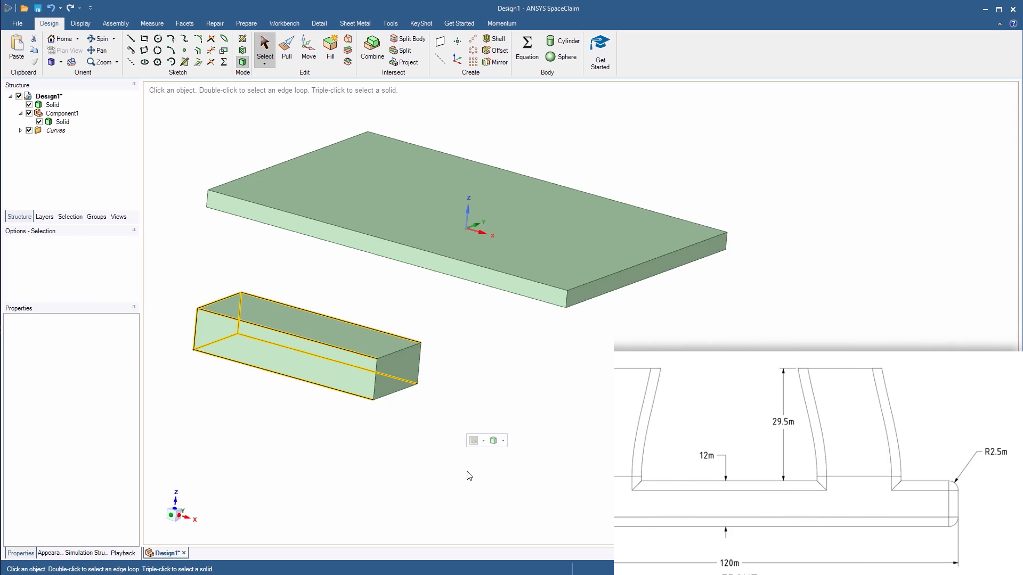
click(287, 54)
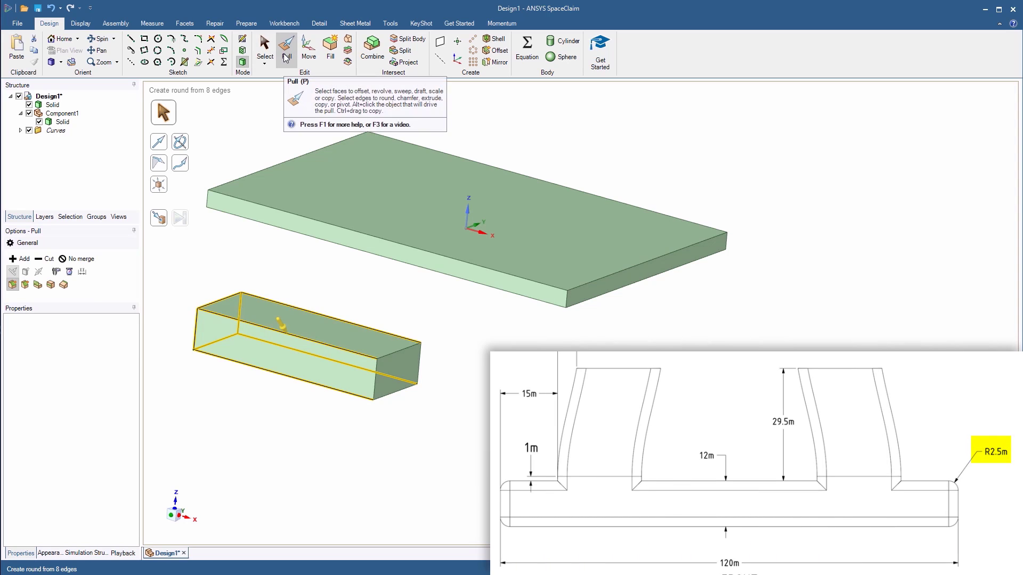
text(2.5)
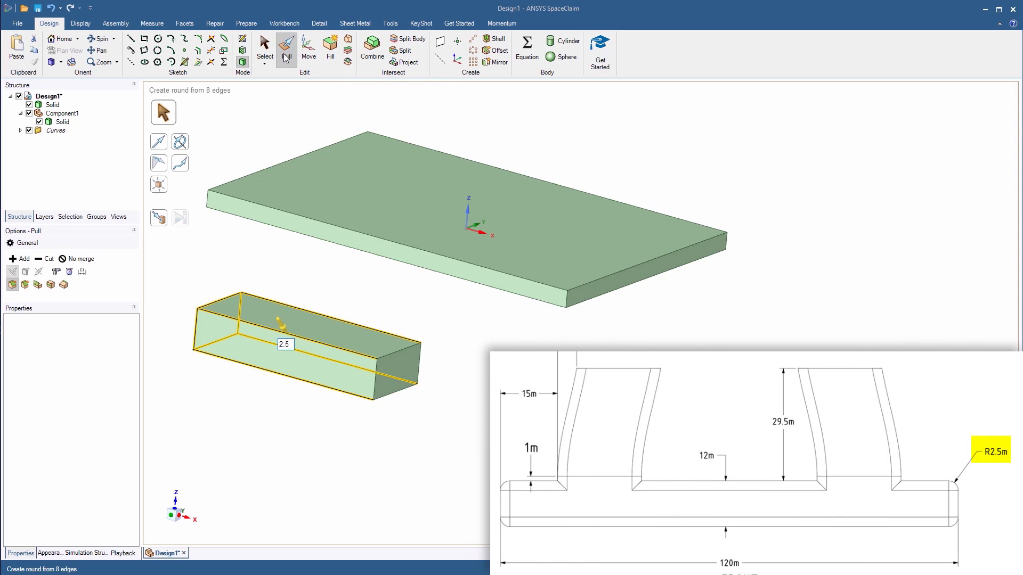
key(Return)
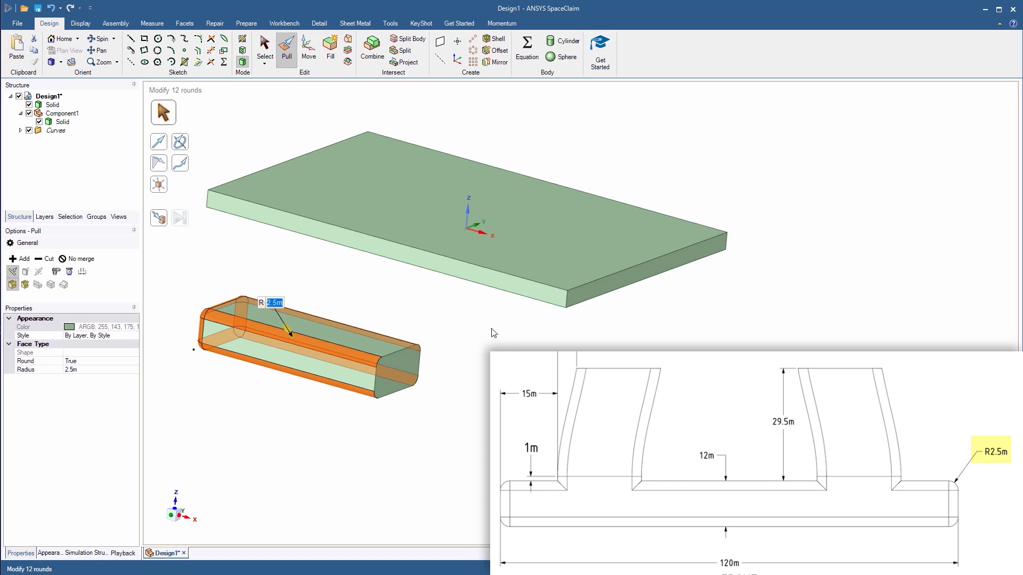
key(Escape)
key(Escape)
- Start a sketch on the pontoon block's top face and move its sketch plane up by 1 m
click(370, 339)
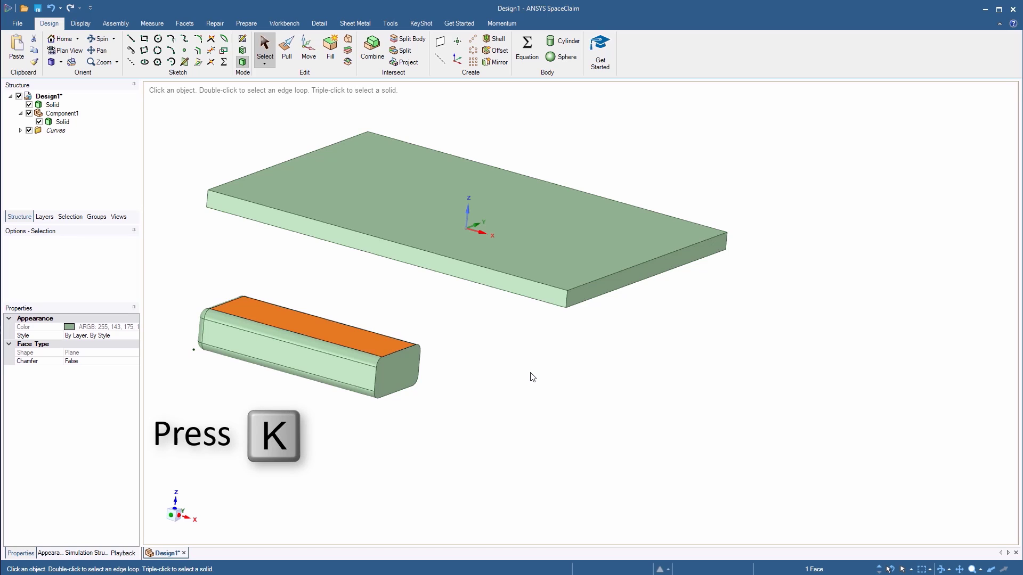
key(k)
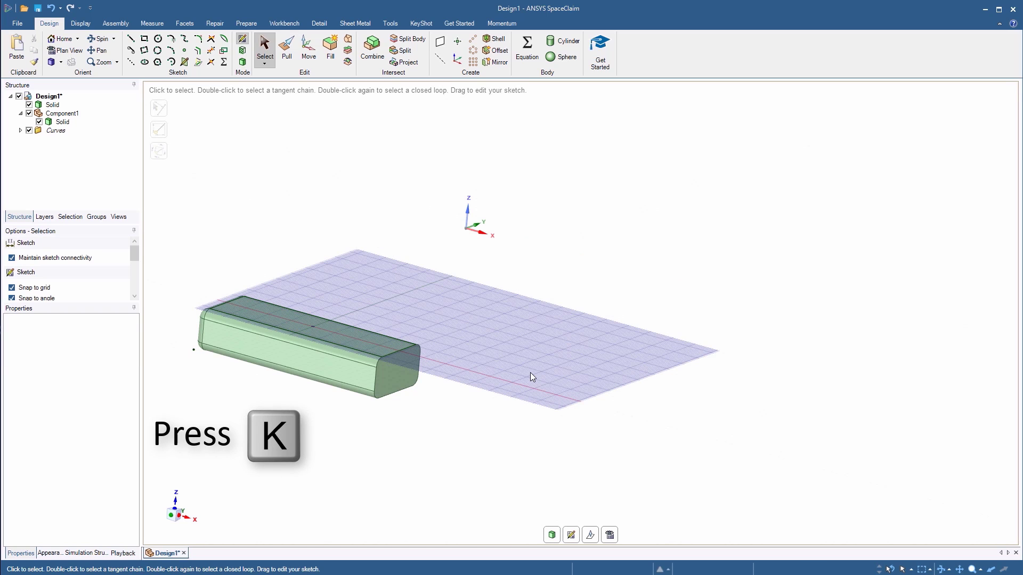
click(590, 534)
click(316, 292)
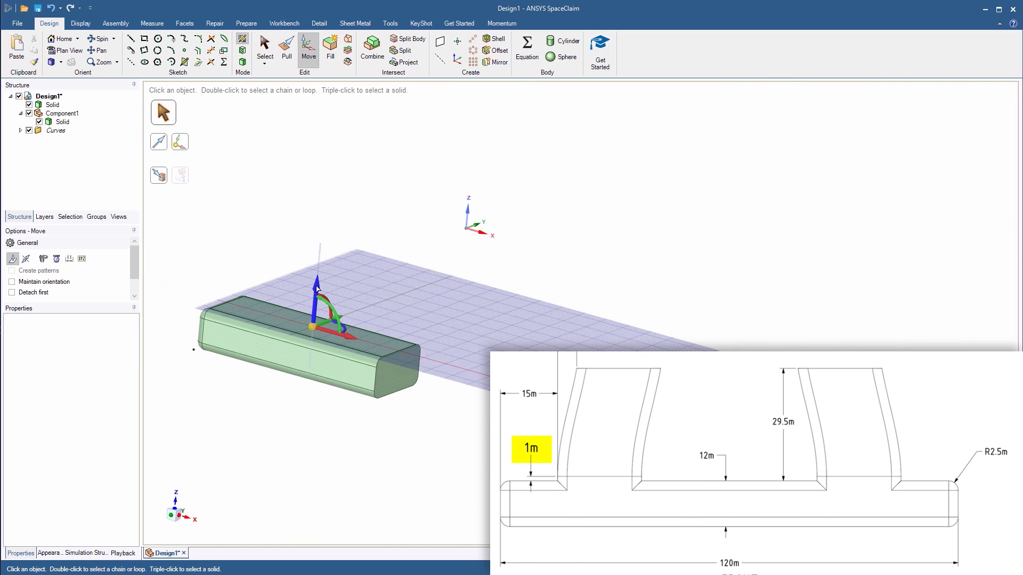
text(1)
key(Return)
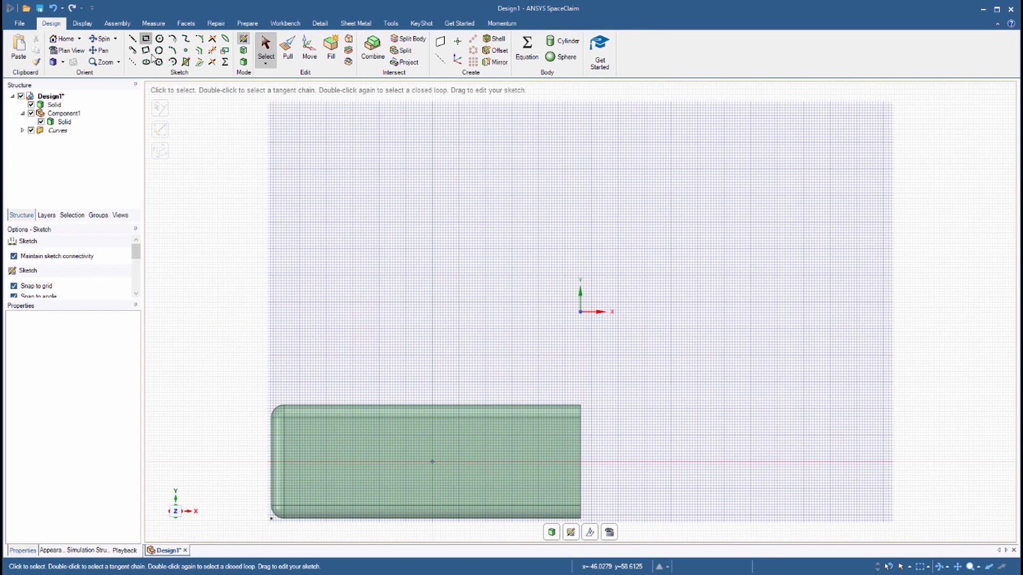
- Sketch a 22 m by 22 m rectangle starting 15 m along the long side from the block's outer corner
click(146, 39)
scroll(271, 531, up, 5)
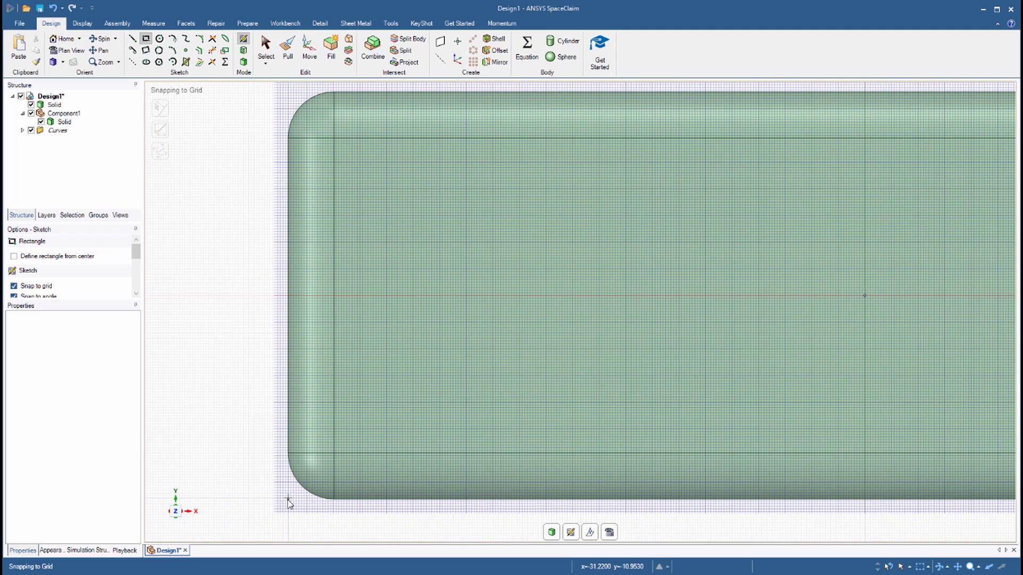
key(shift)
click(289, 499)
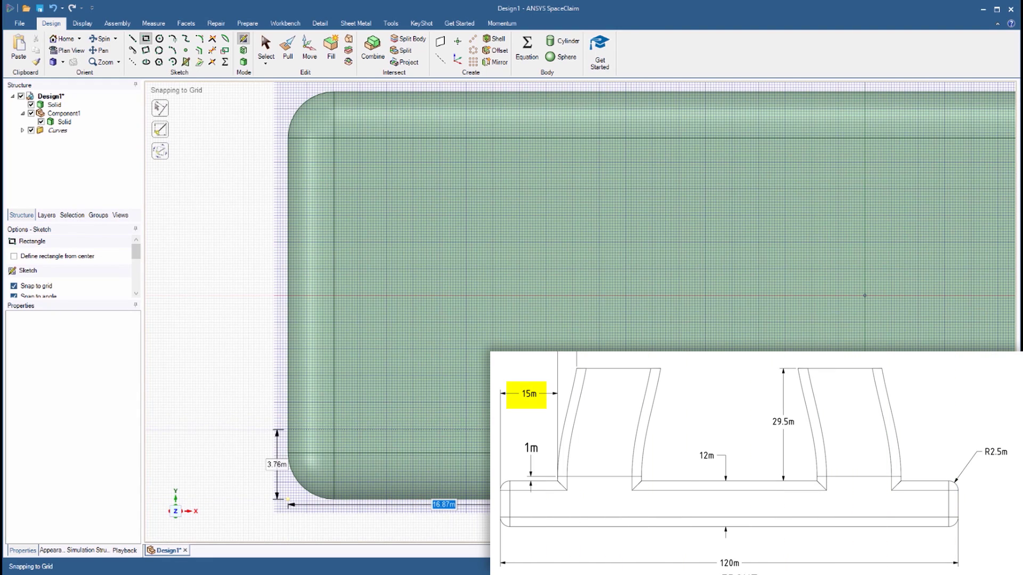
text(15)
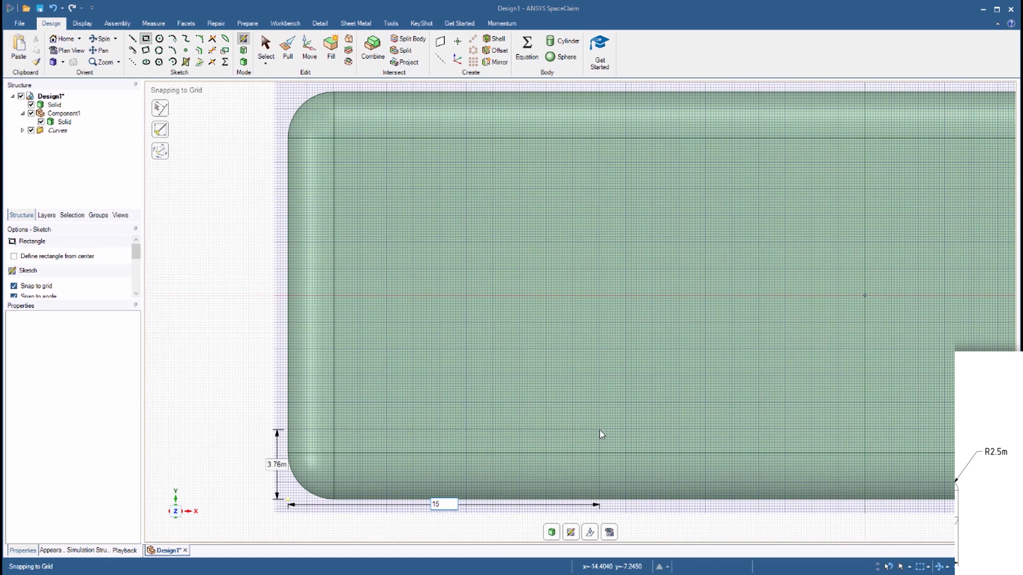
key(Tab)
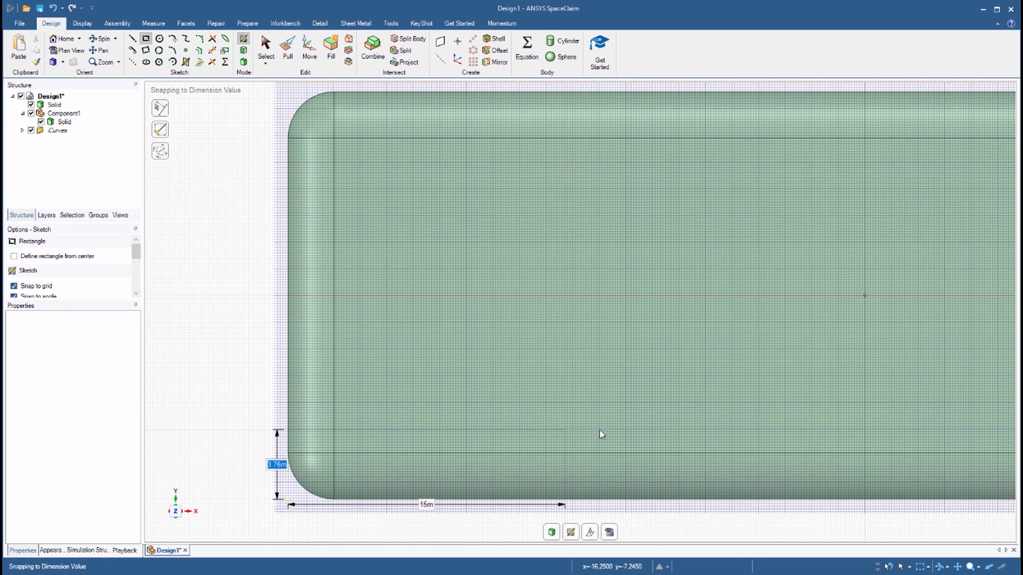
key(Return)
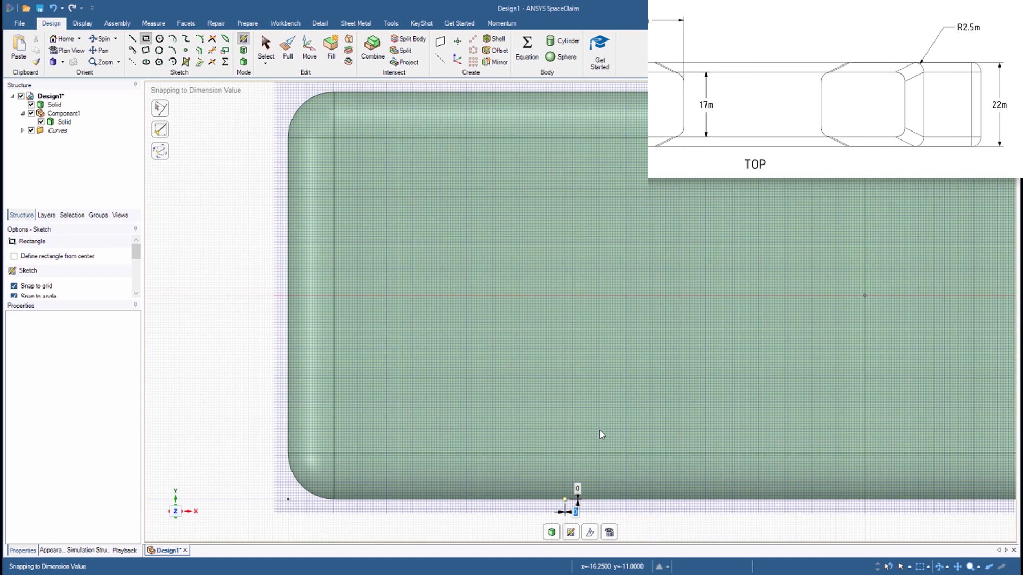
key(Return)
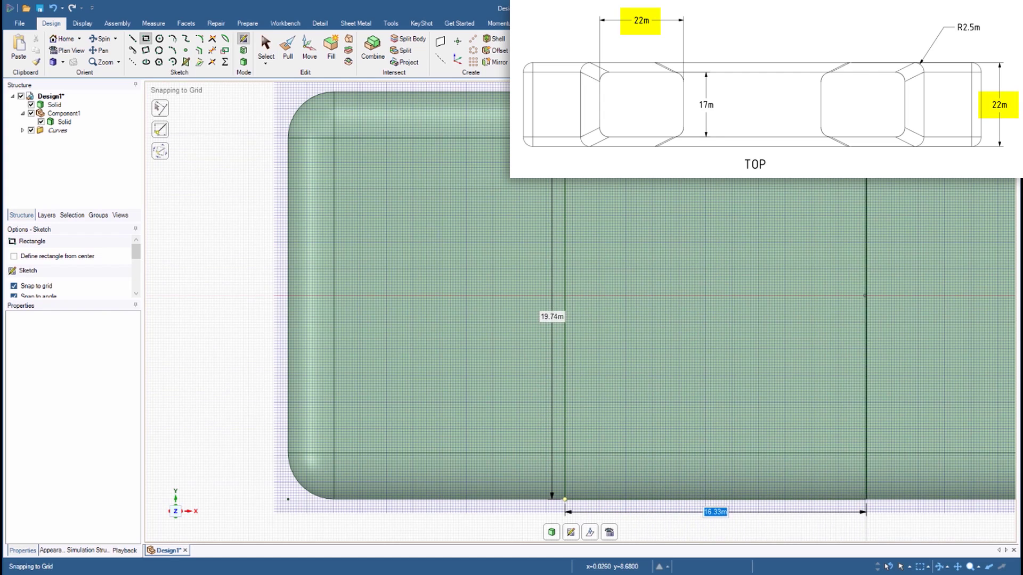
- Pull the square surface down into the pontoon block with the Add option to form a merged raised pad
click(287, 49)
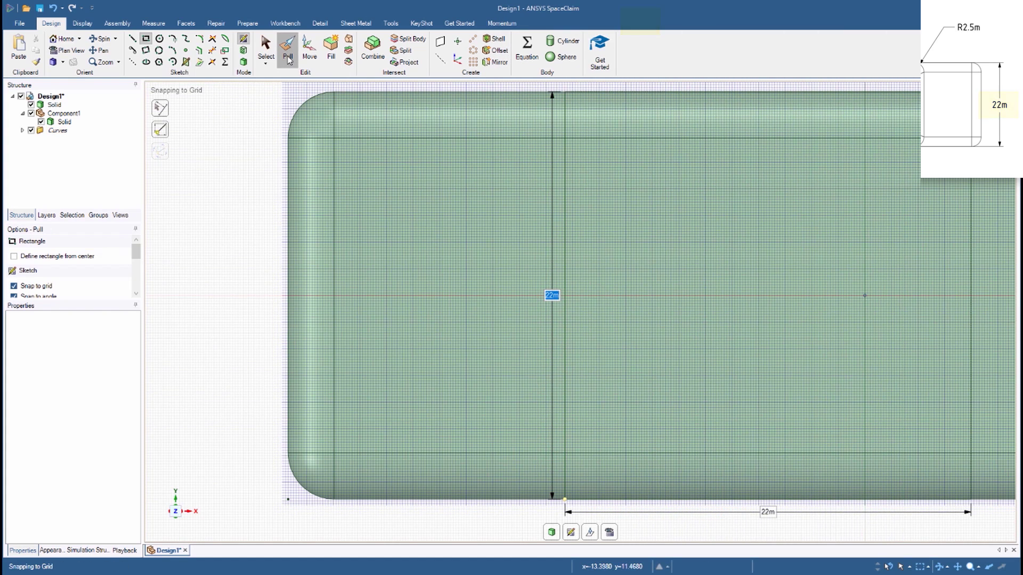
key(h)
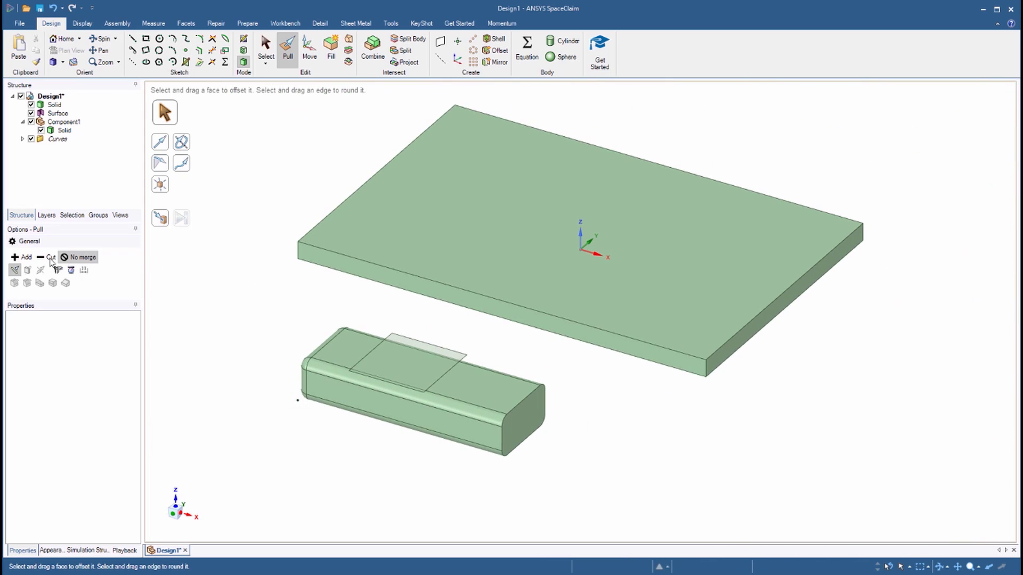
click(24, 258)
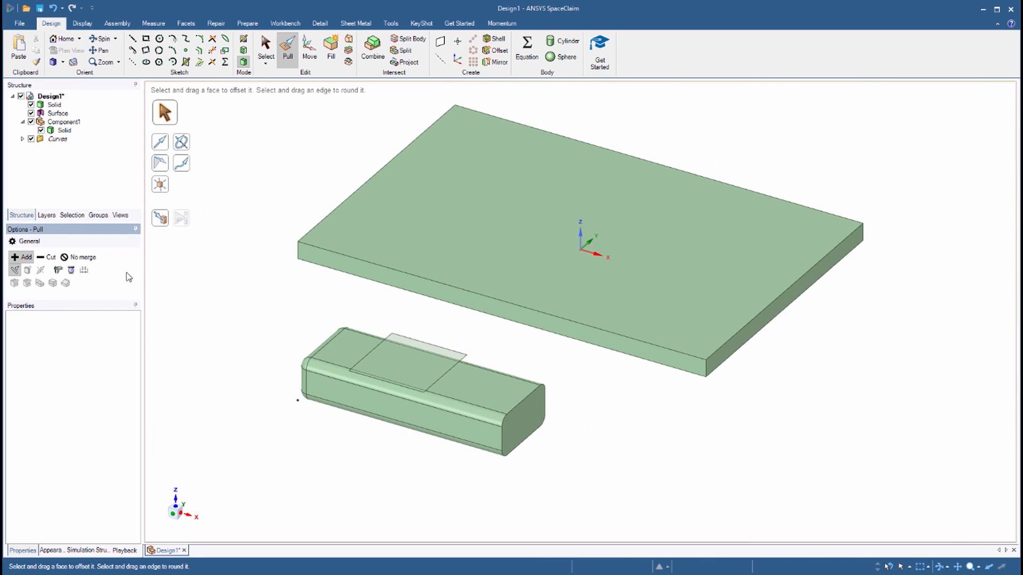
click(400, 372)
click(400, 372)
drag(256, 299, 251, 329)
- Start a sketch on the slab's underside and project the raised pad's top face outline onto it in plan view
middle_drag(251, 329, 276, 211)
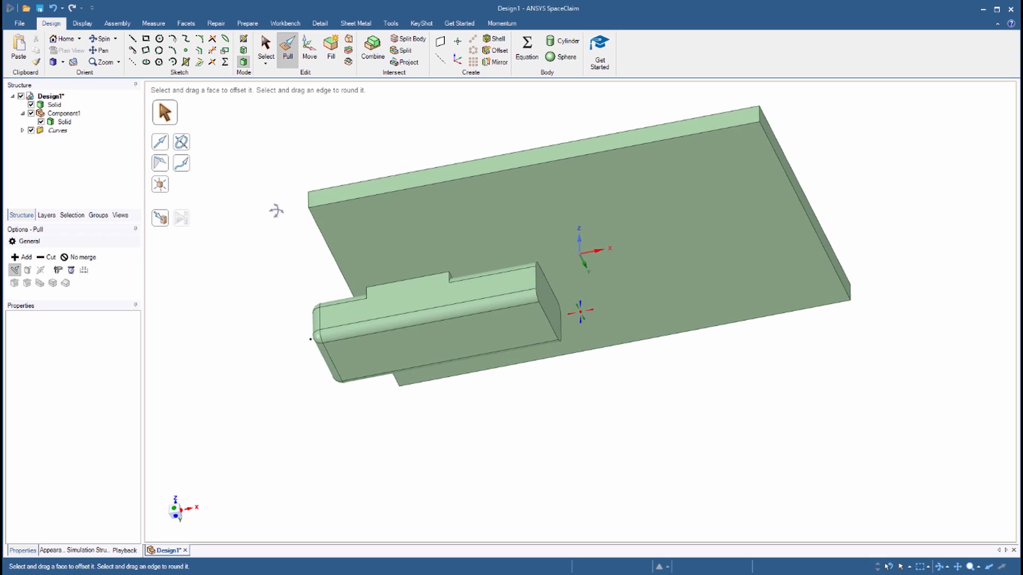
click(373, 226)
click(373, 227)
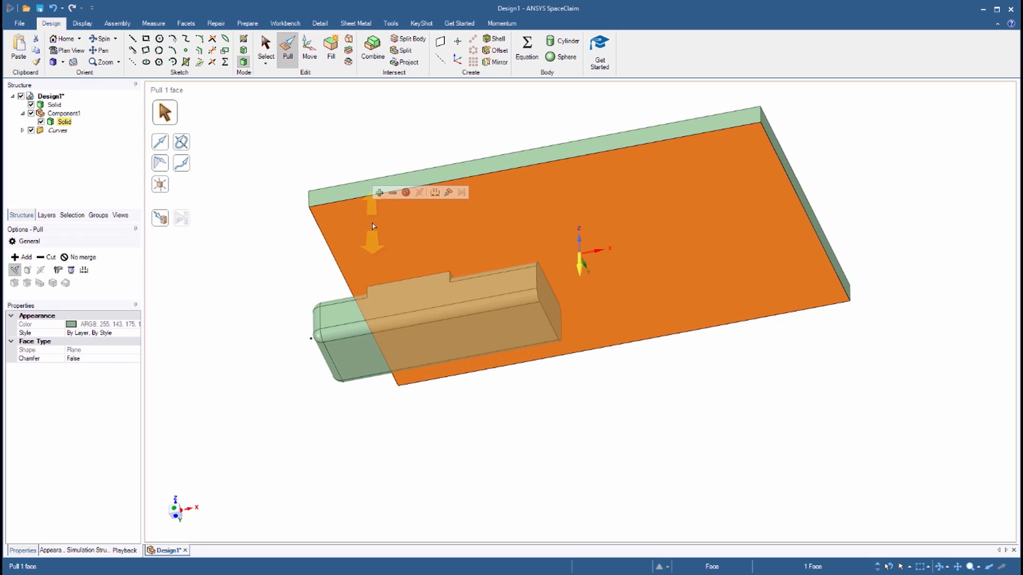
key(k)
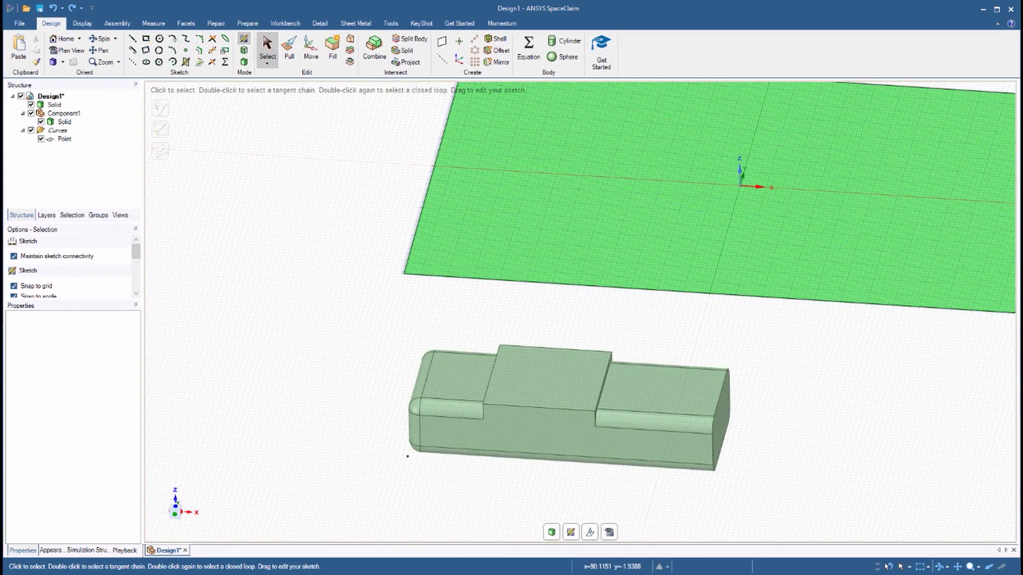
click(199, 62)
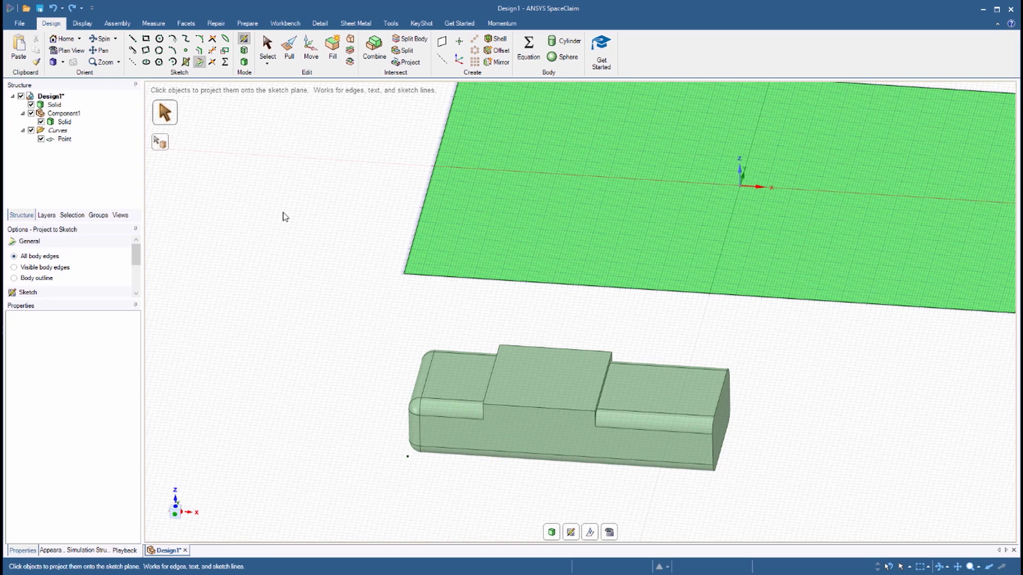
click(494, 372)
key(v)
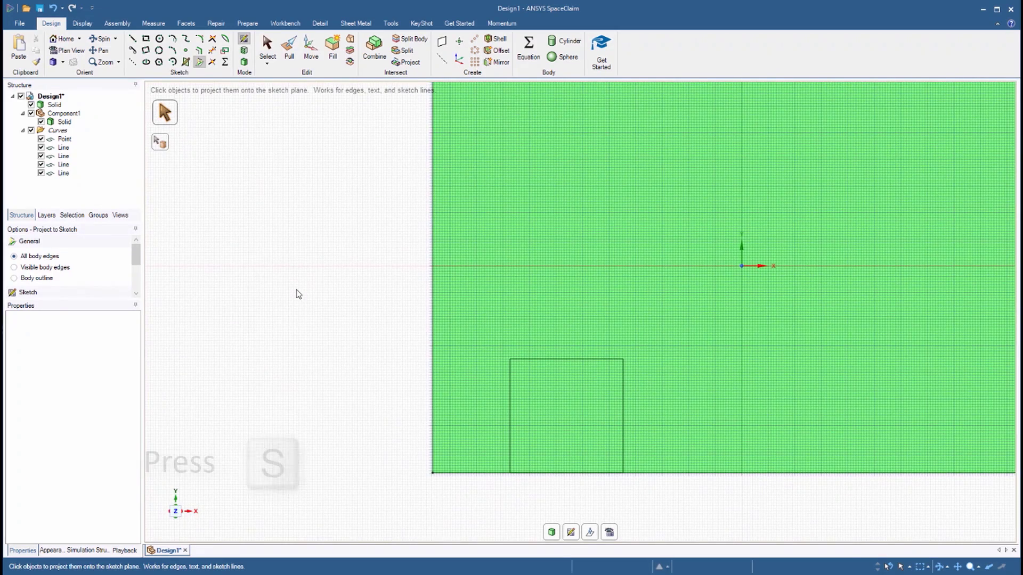
key(s)
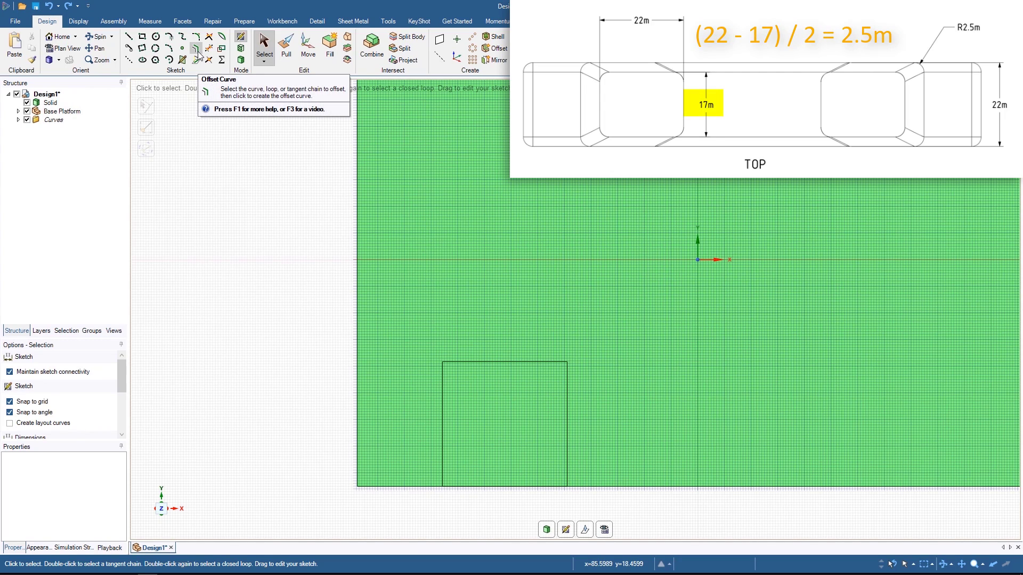
- Offset the projected square's upper and lower lines inward by 2.5 m each
click(197, 50)
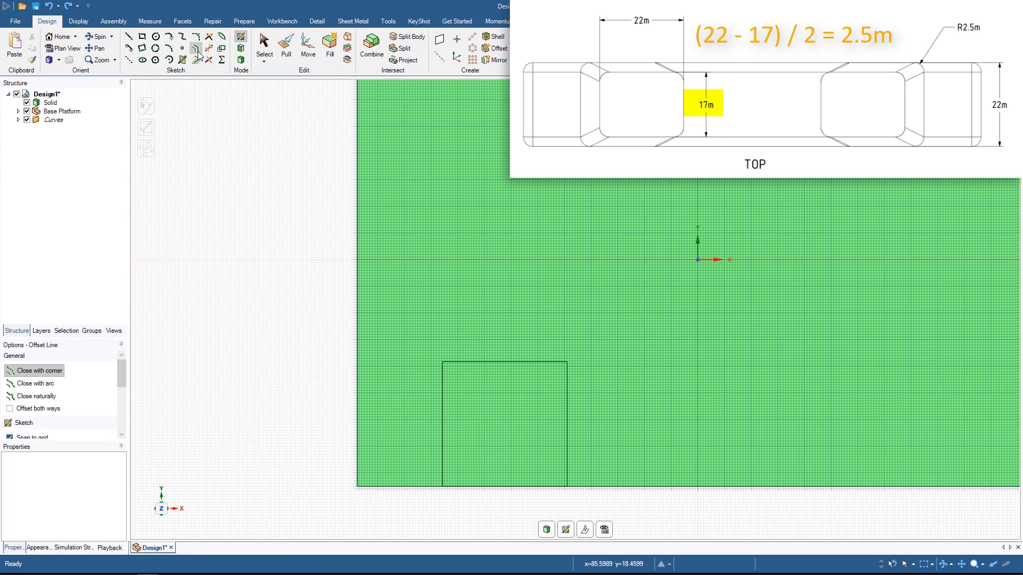
click(496, 362)
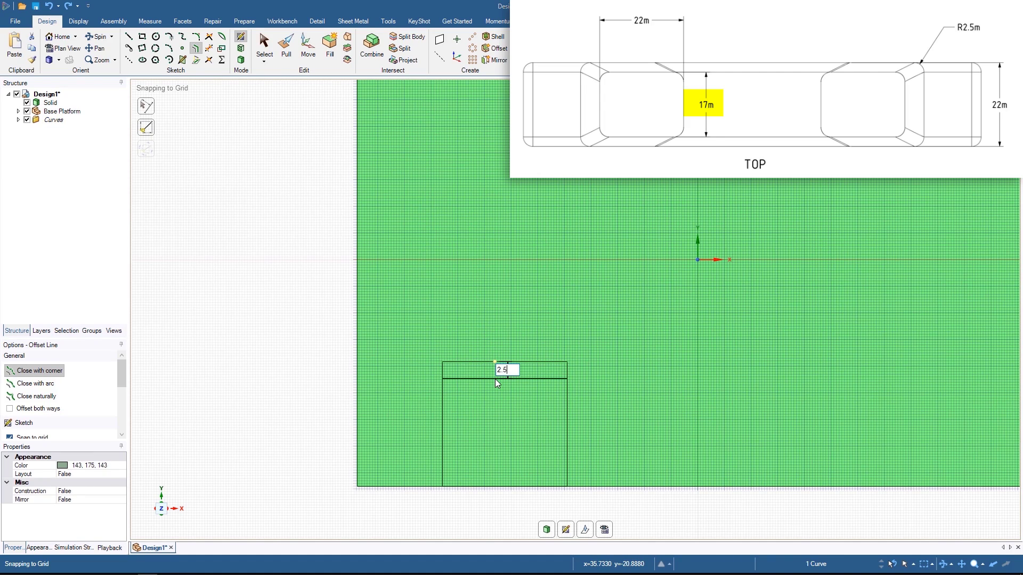
key(Return)
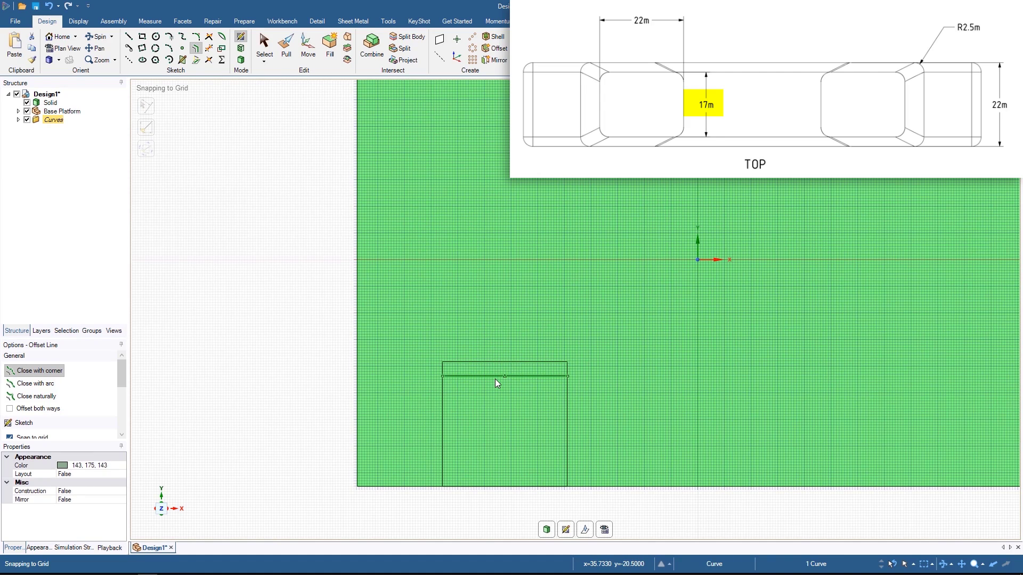
click(507, 487)
text(2.5)
key(Return)
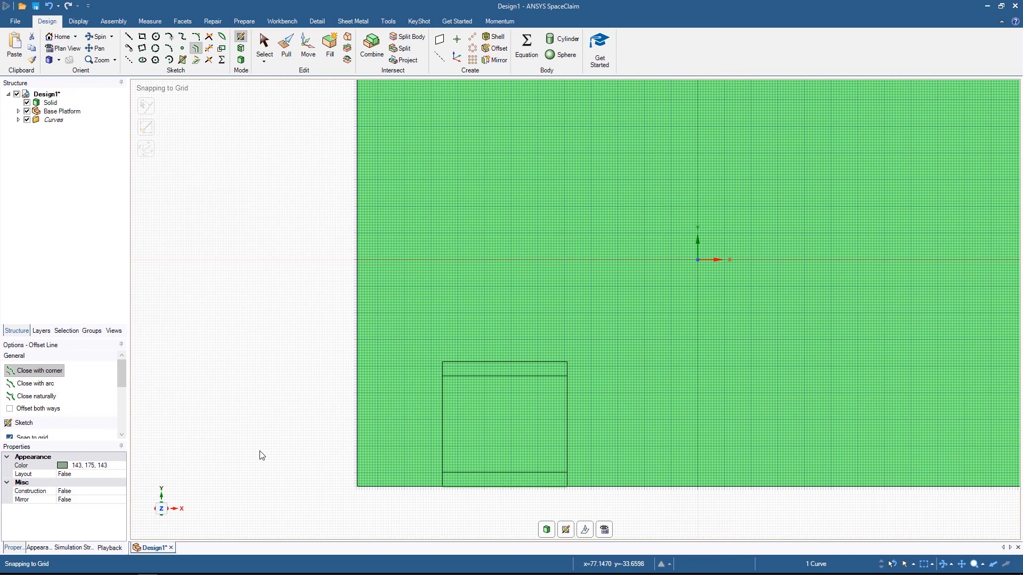
- Trim away the projected square's outer lines and side stubs beyond the two offset lines
click(209, 49)
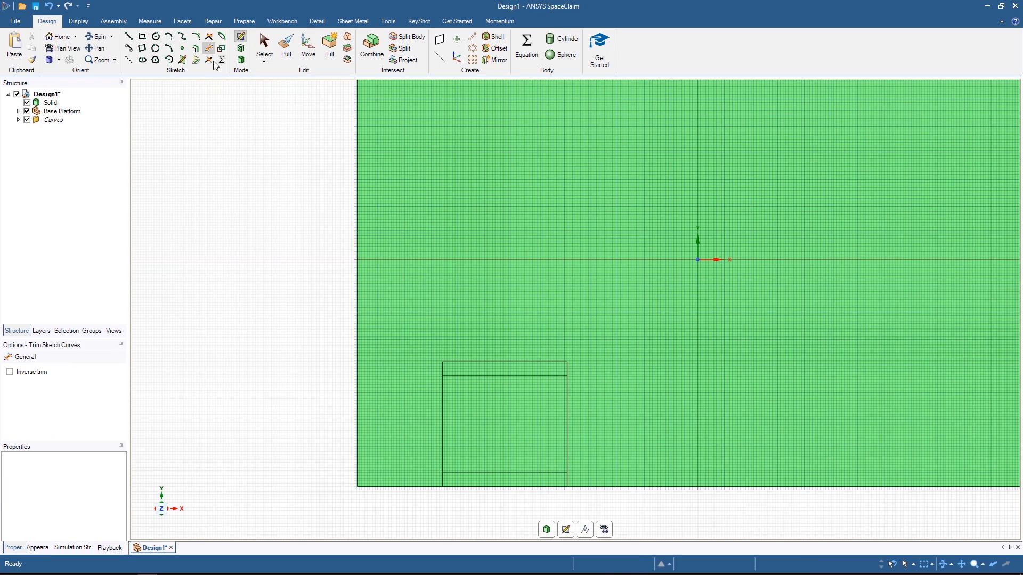
click(458, 363)
click(442, 369)
click(567, 370)
click(567, 480)
click(554, 486)
click(442, 480)
- Move the trimmed rectangle 5 m in the positive X direction and return to 3D mode to make it a surface
key(s)
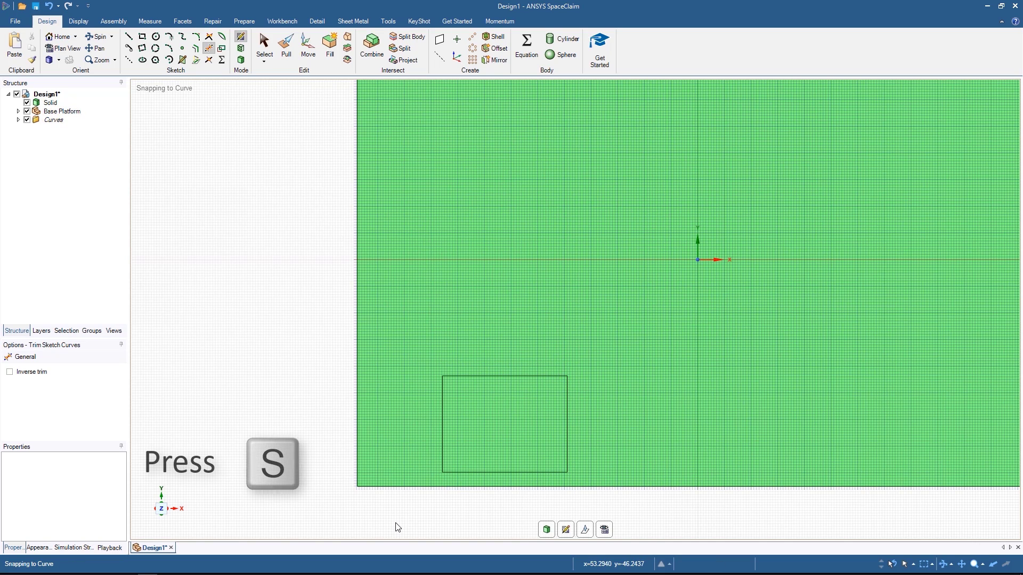
drag(398, 330, 593, 488)
key(m)
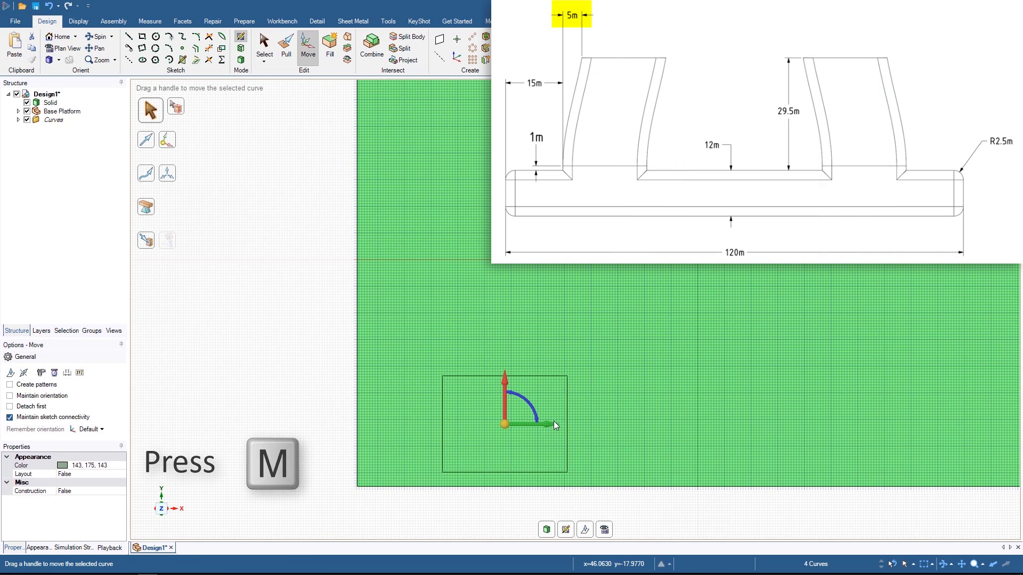
drag(548, 427, 576, 428)
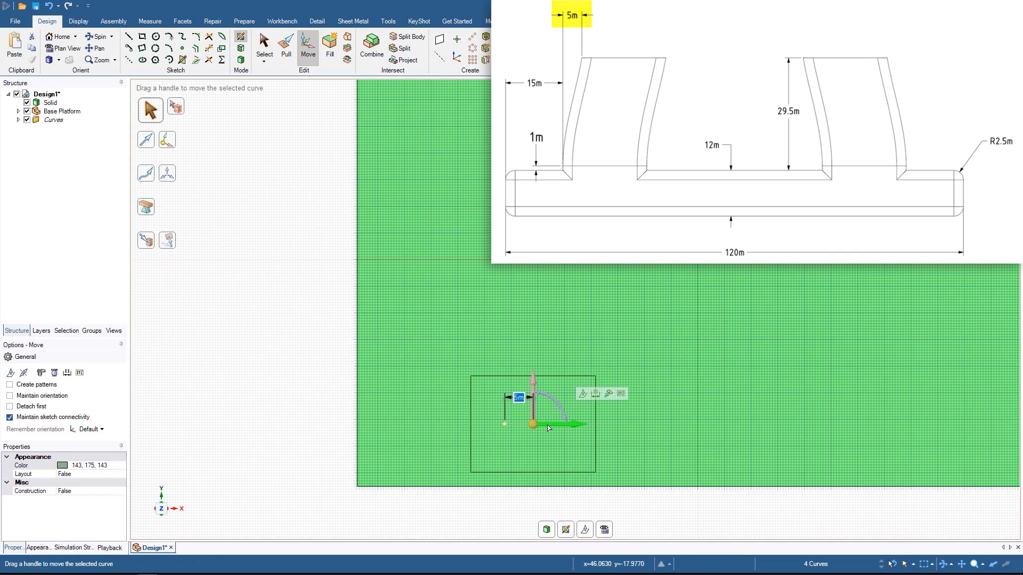
click(656, 500)
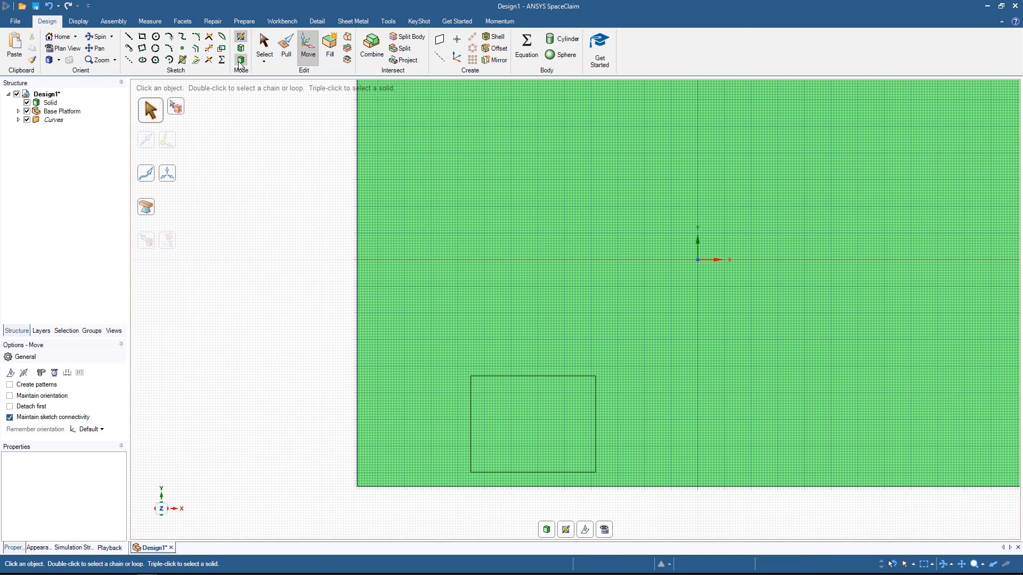
click(241, 60)
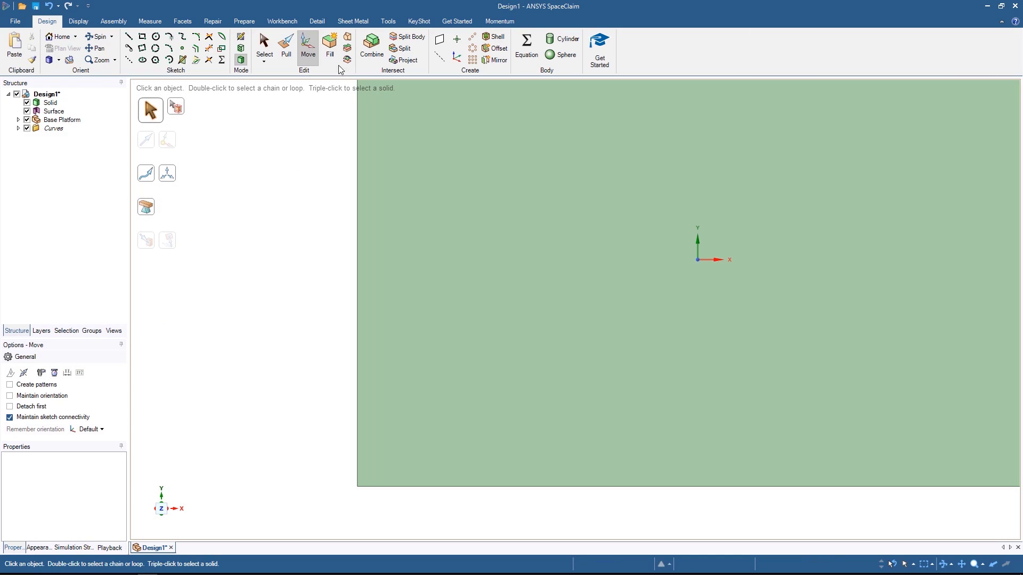
- Blend between the raised pad's top face and the rectangular surface on the slab's underside to create a curved column
click(346, 38)
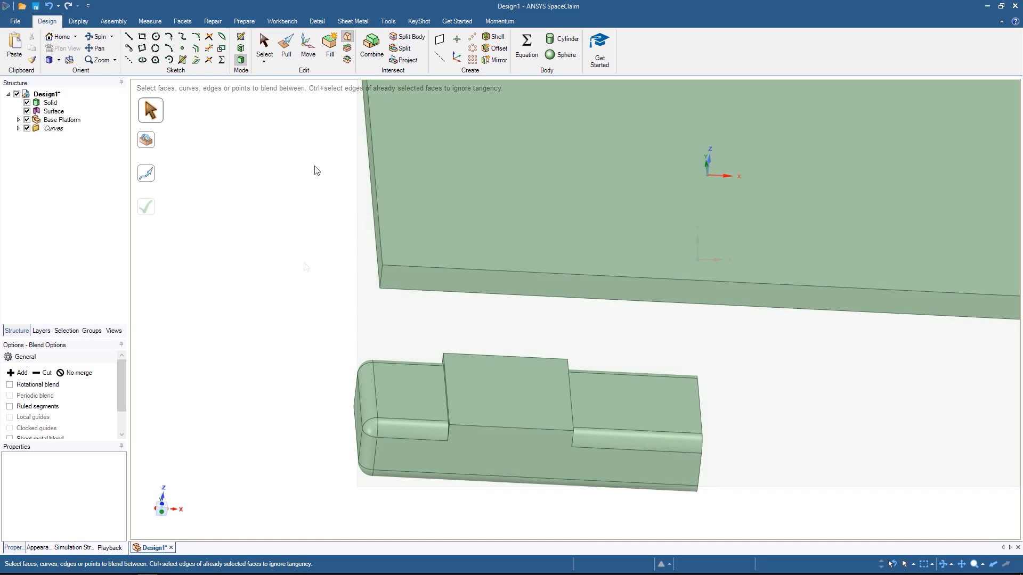
ctrl+click(498, 392)
middle_drag(499, 392, 562, 313)
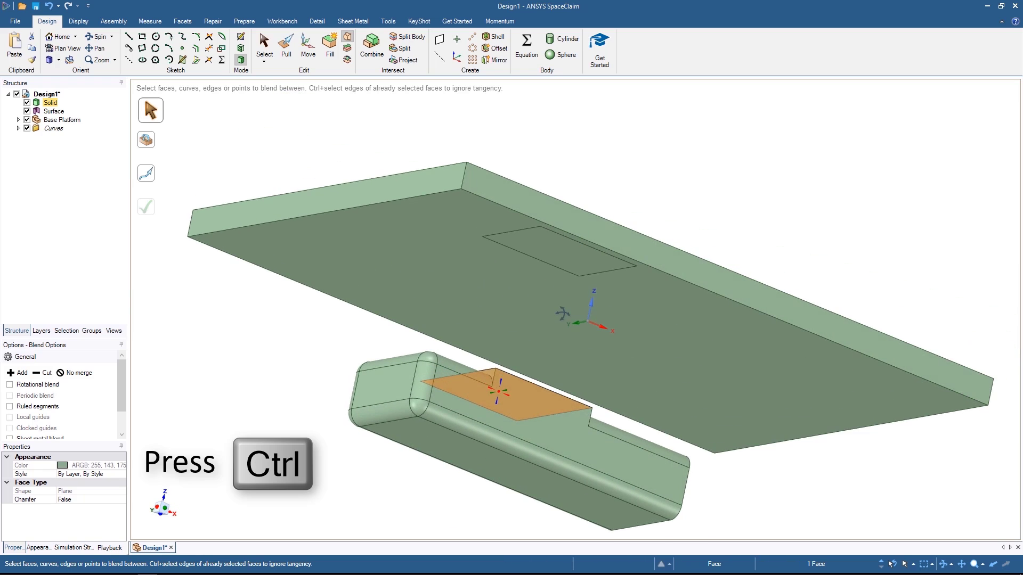
ctrl+click(573, 255)
middle_drag(574, 256, 375, 312)
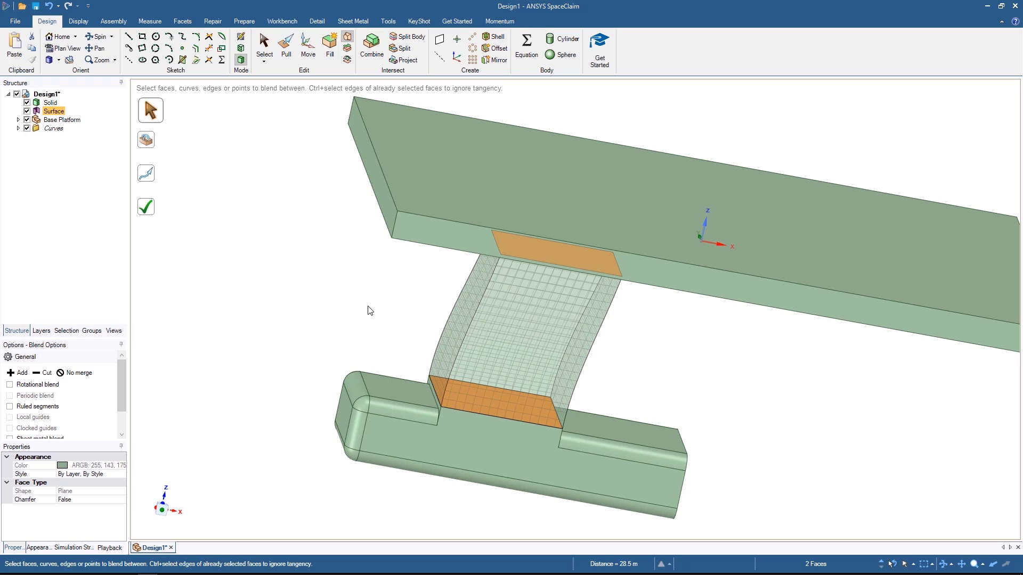
click(150, 212)
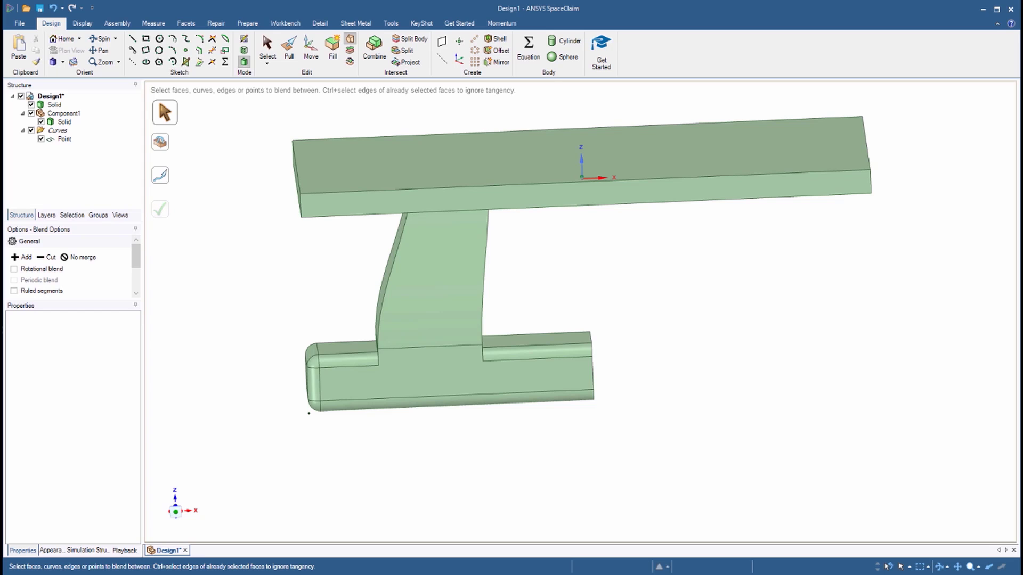
- Round the vertical edges of the curved column with a 2.5 m radius
key(p)
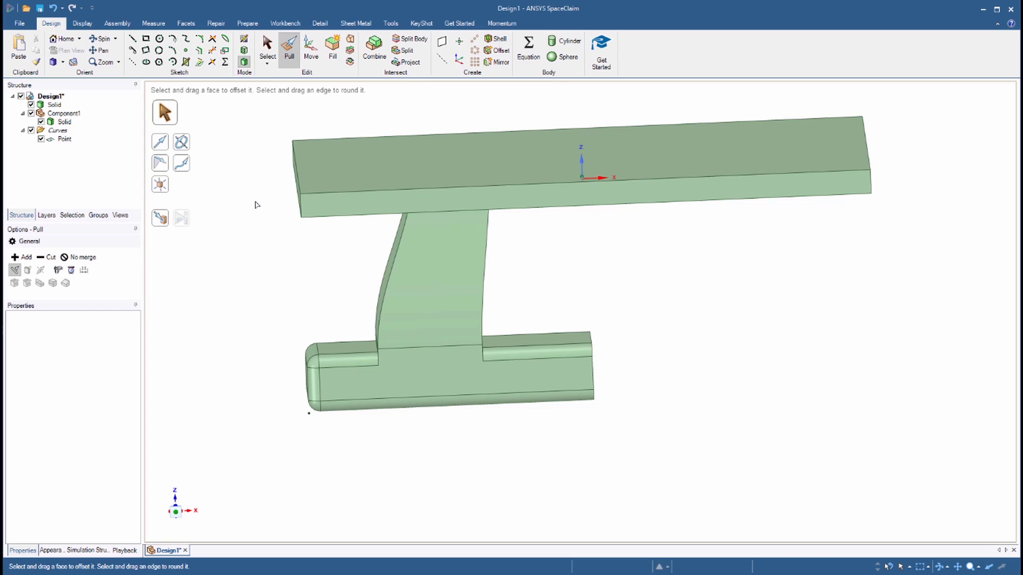
click(396, 268)
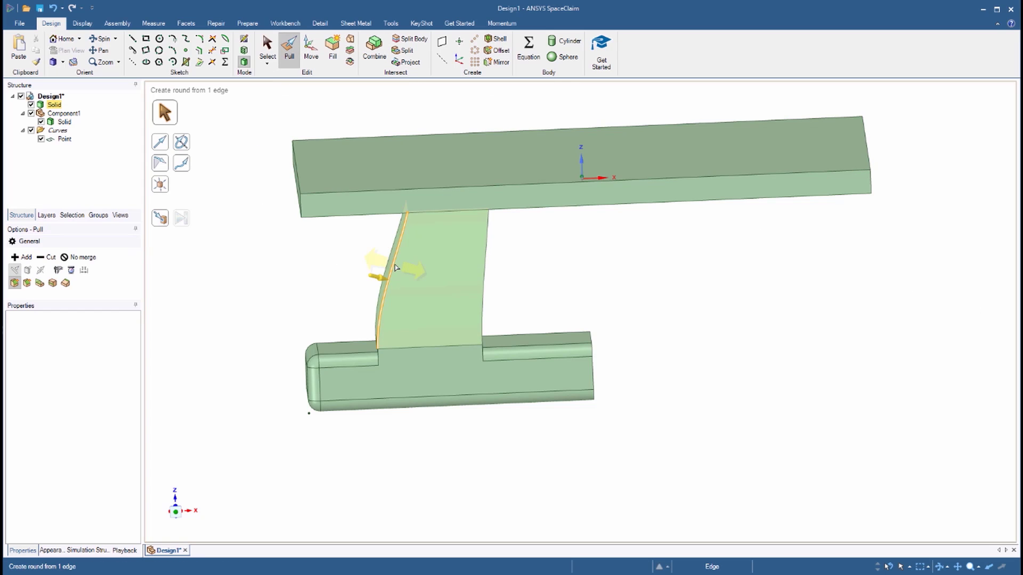
double_click(395, 268)
middle_drag(394, 268, 335, 256)
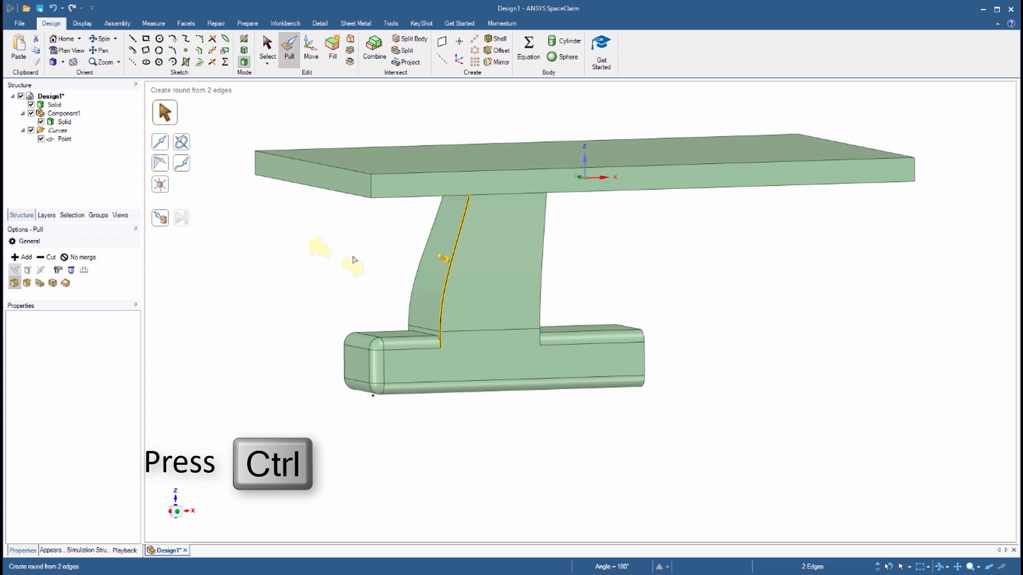
ctrl+click(544, 253)
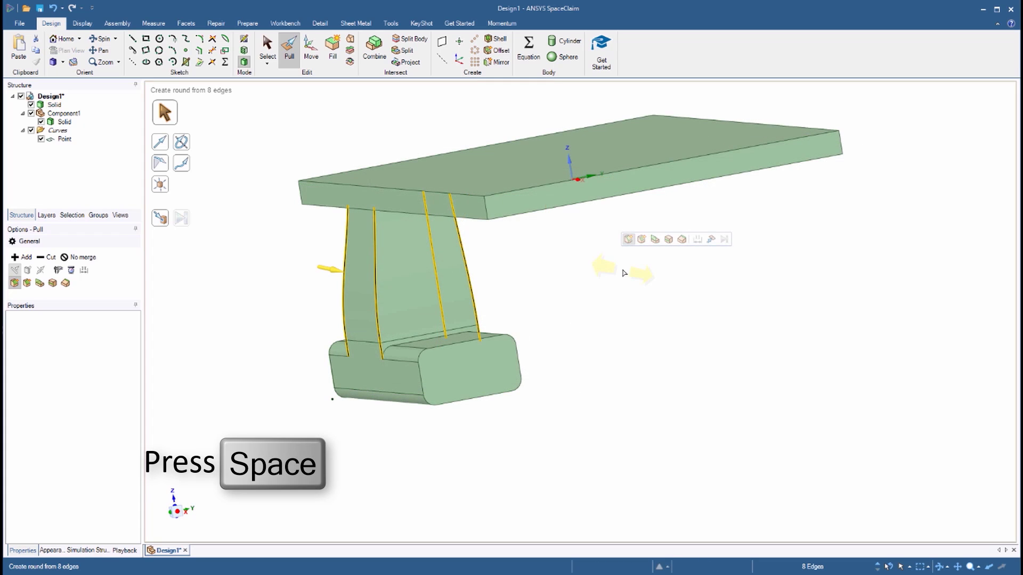
key(space)
text(2.5)
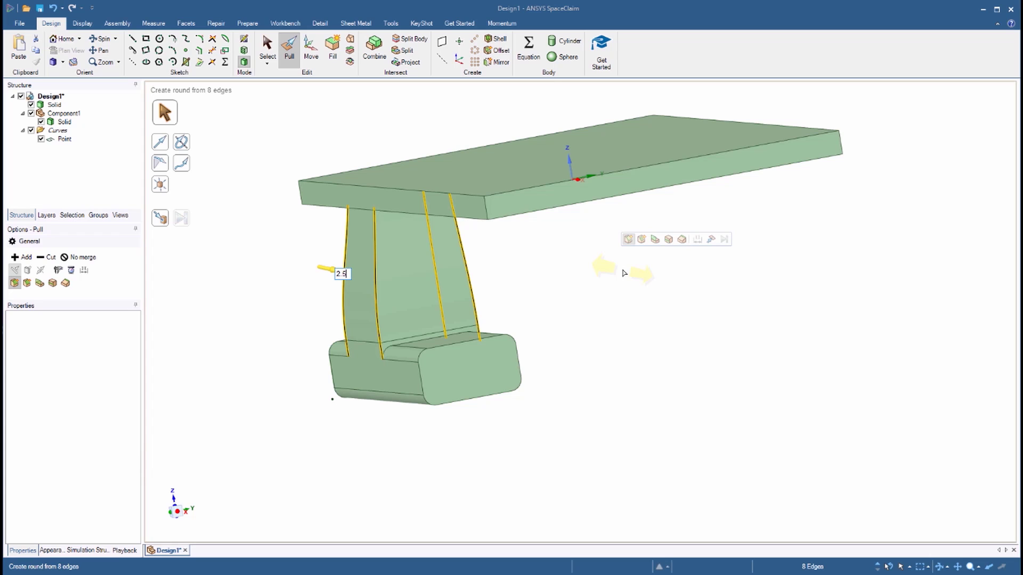
key(Return)
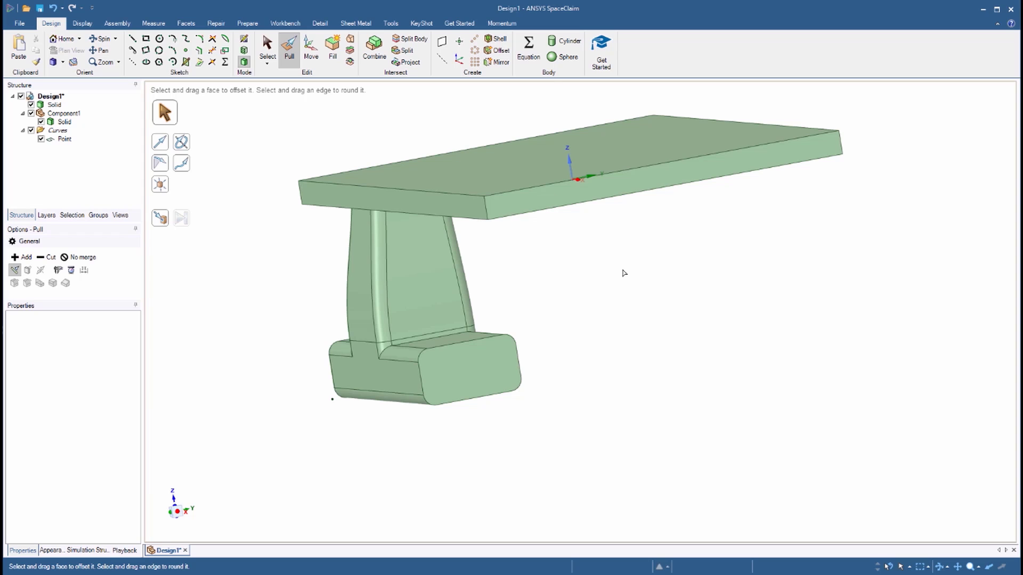
- Delete the leftover point and move the pontoon and column solid into a new component named Float
click(63, 139)
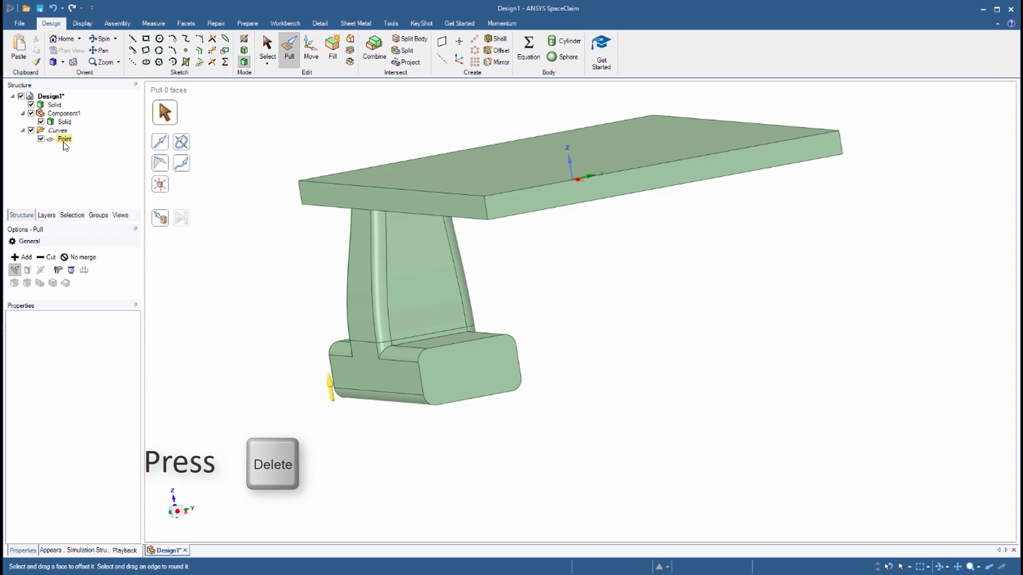
key(Delete)
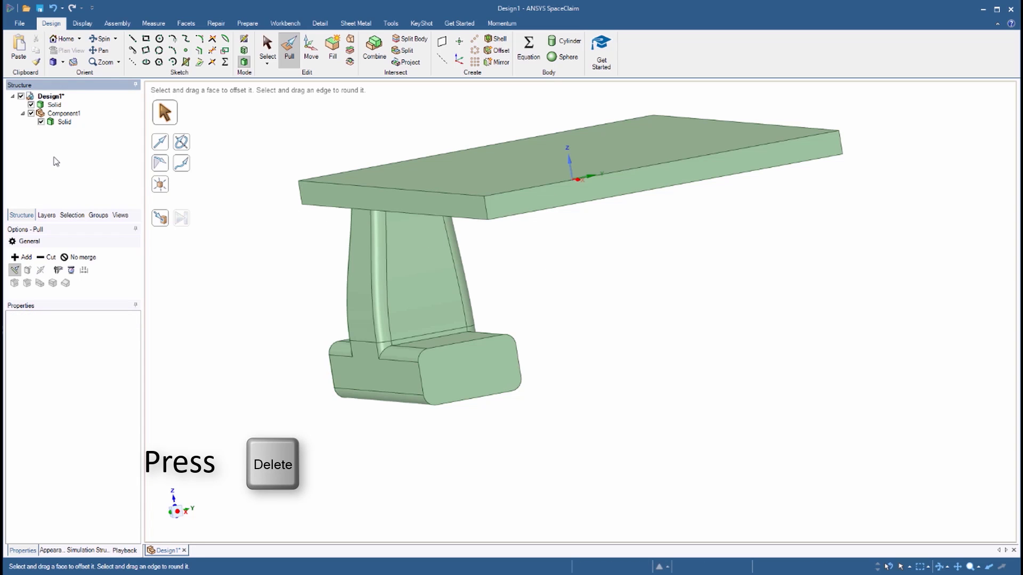
click(54, 105)
right_click(52, 109)
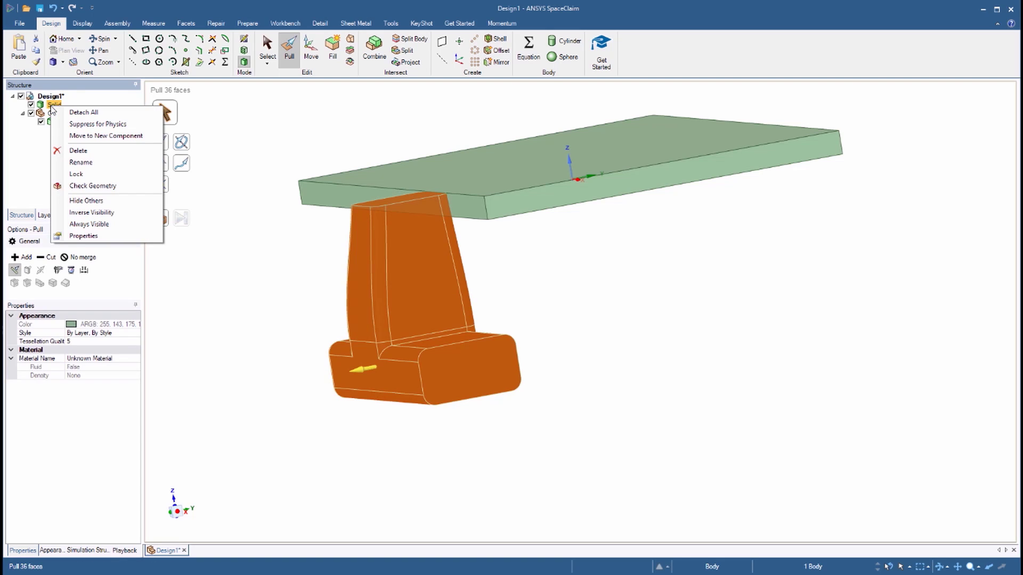
click(102, 136)
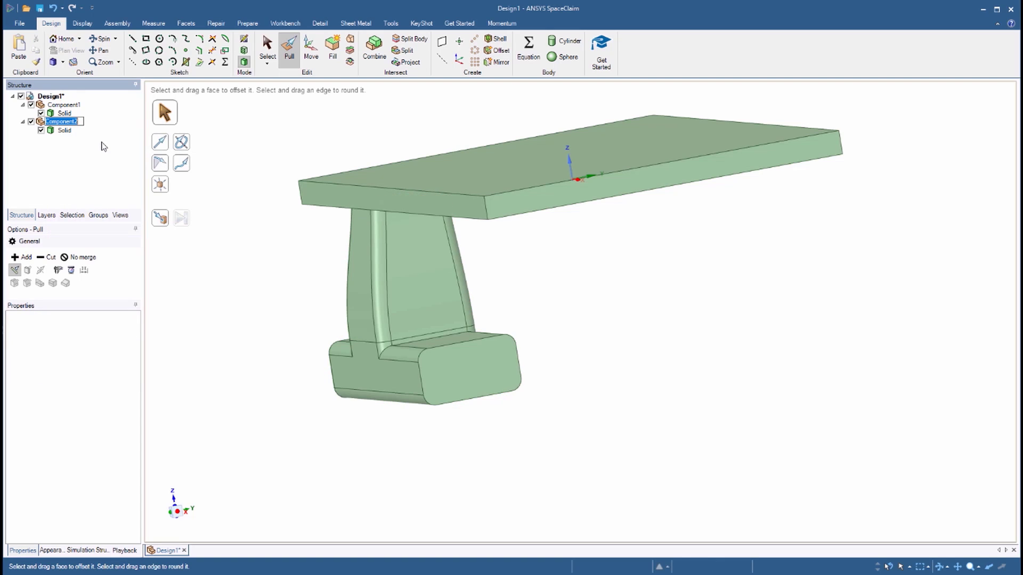
text(Float)
key(Return)
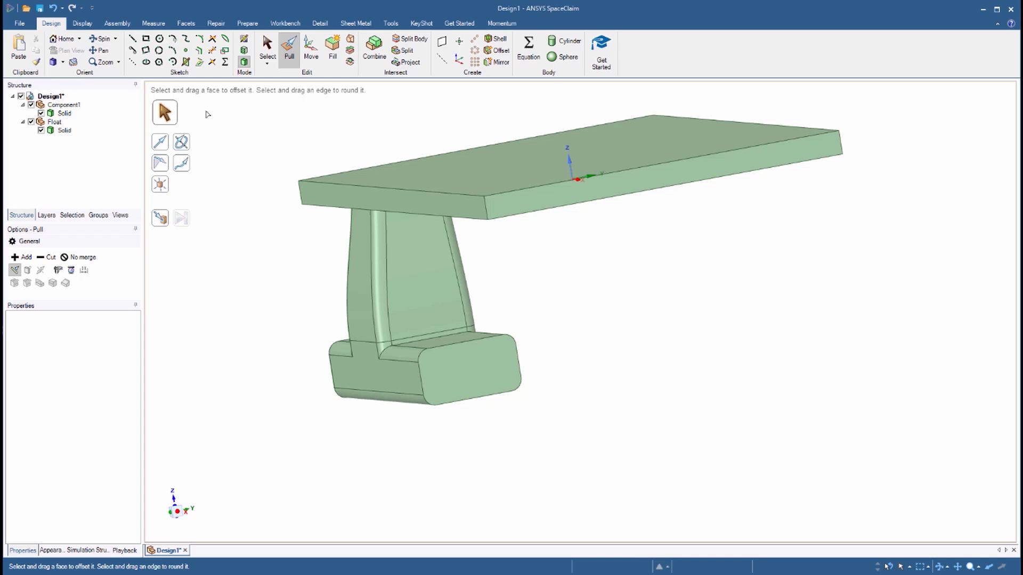
- Mirror the pontoon and column body about the pontoon's flat cut end face to complete its full length
click(497, 62)
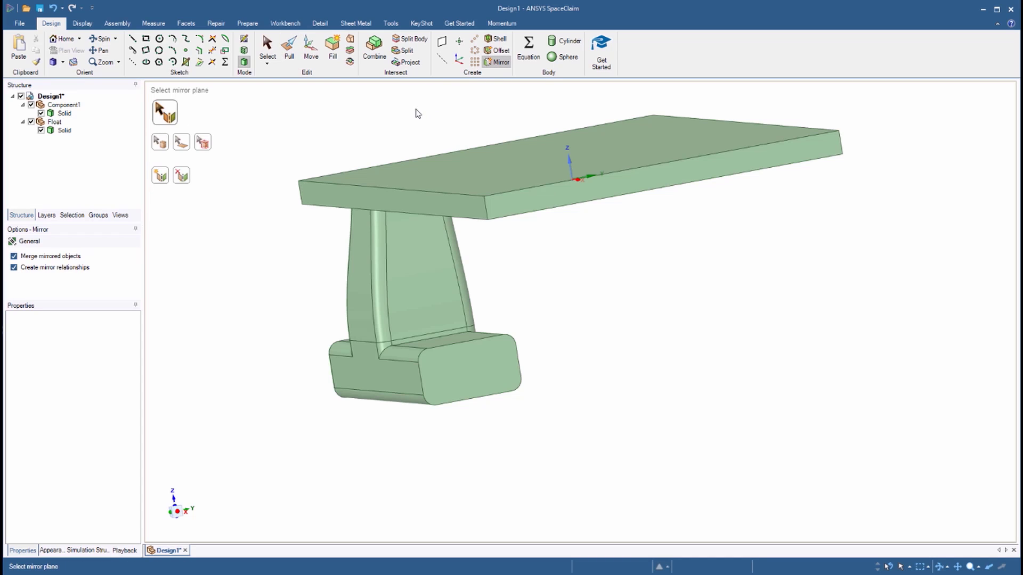
click(468, 380)
middle_drag(591, 447, 682, 438)
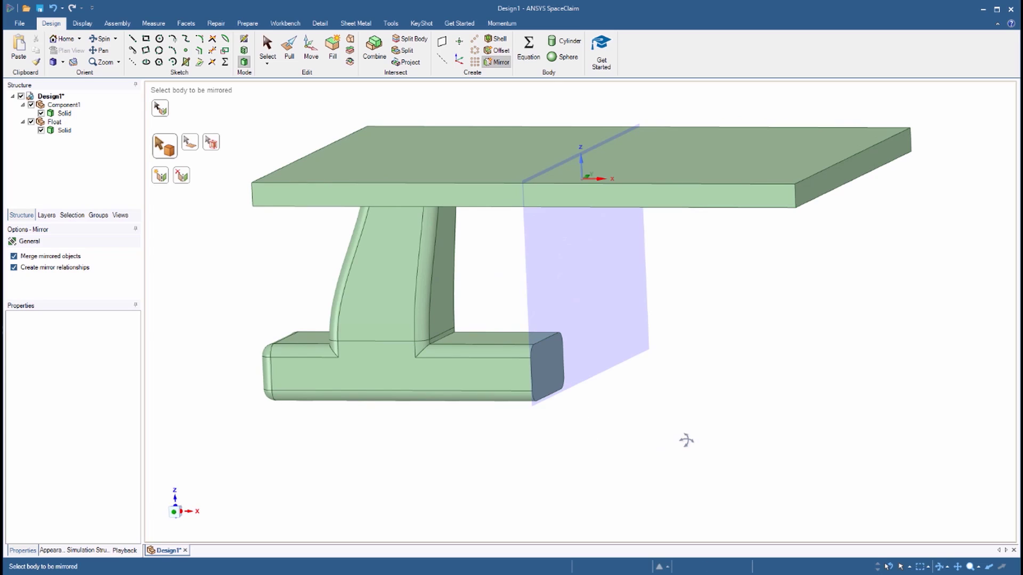
click(404, 365)
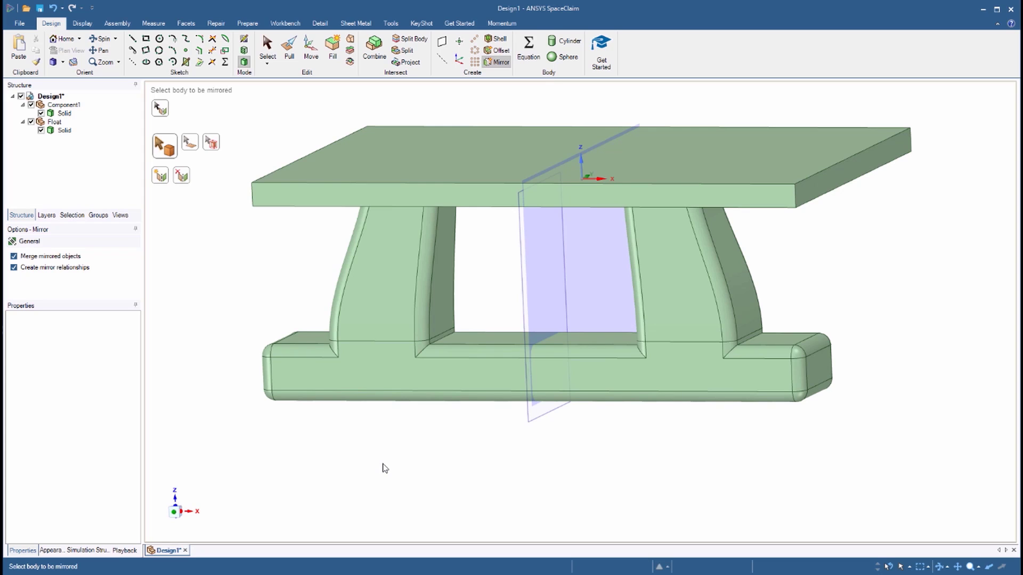
- Create a plane from the origin's Y axis and mirror the Float component across it to the slab's other side
middle_drag(667, 475, 779, 472)
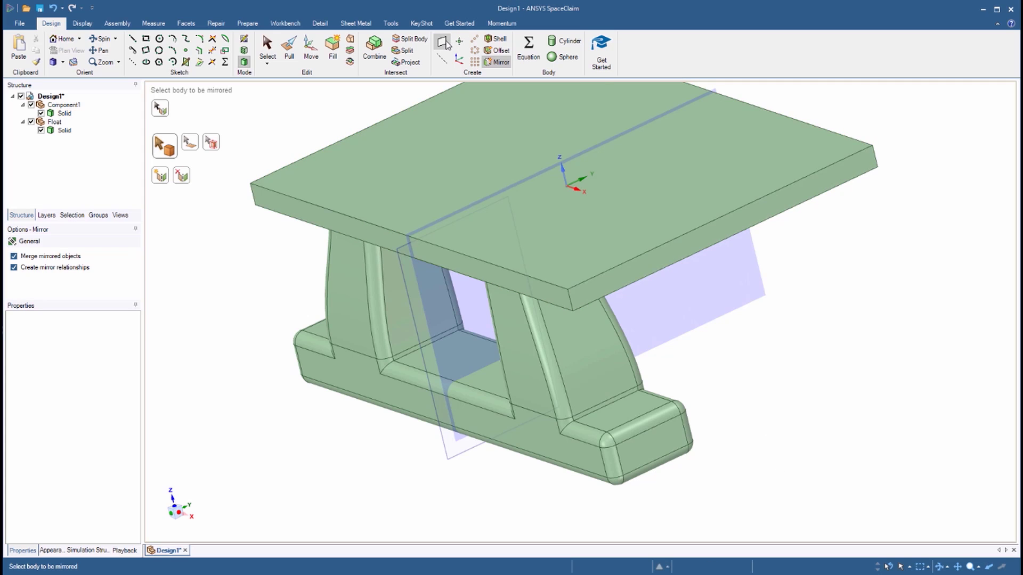
click(444, 43)
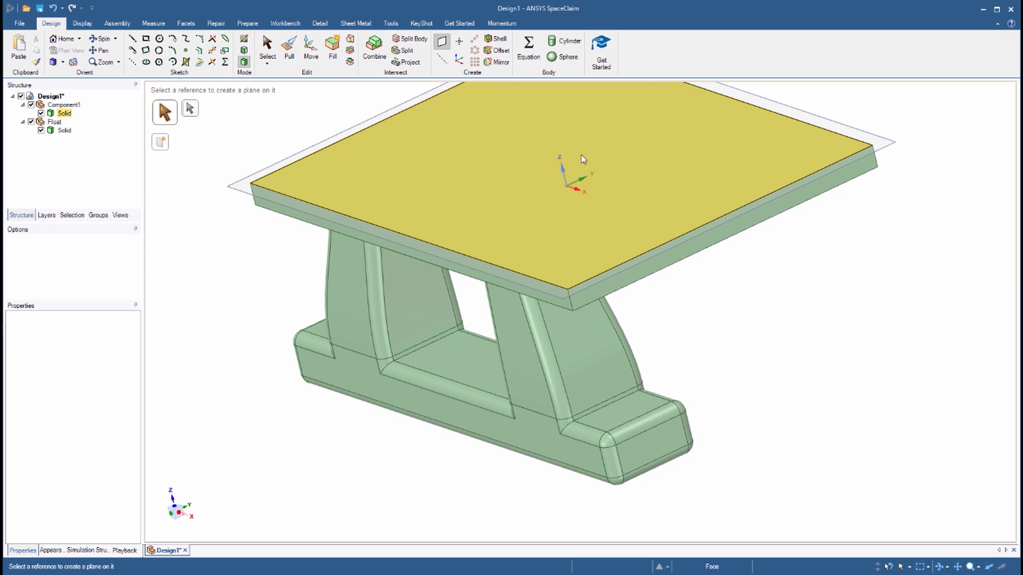
click(584, 180)
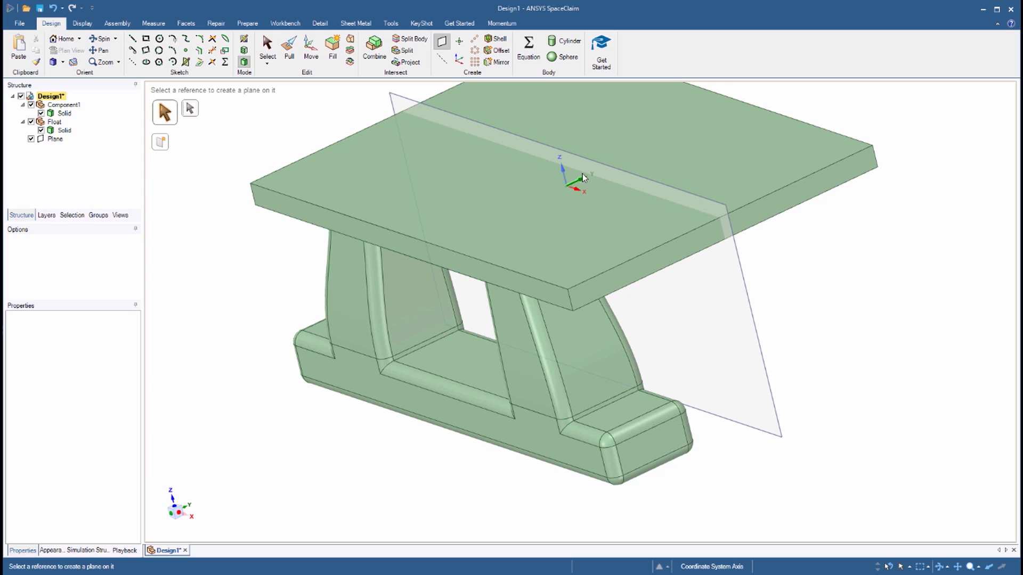
click(498, 62)
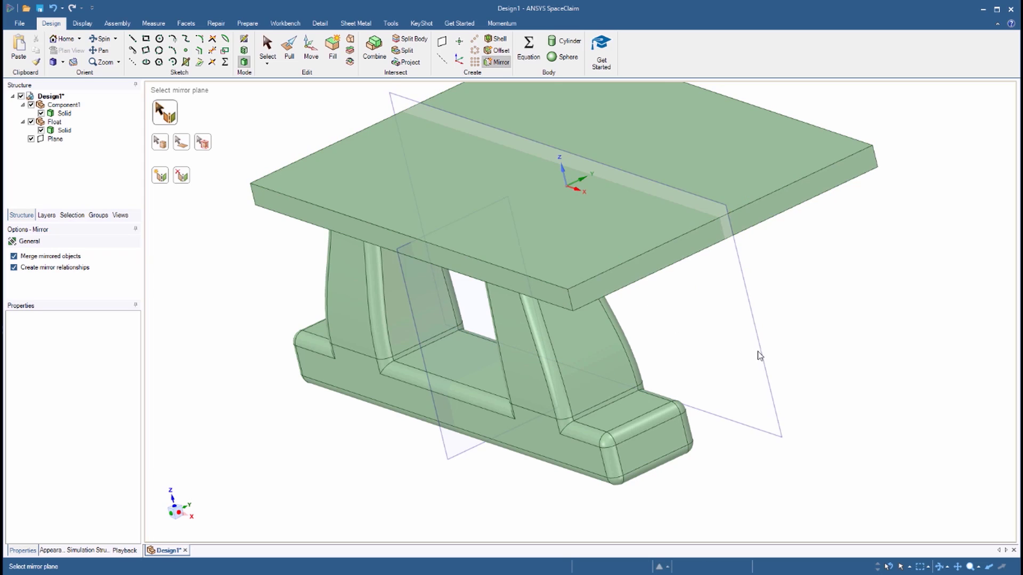
click(757, 356)
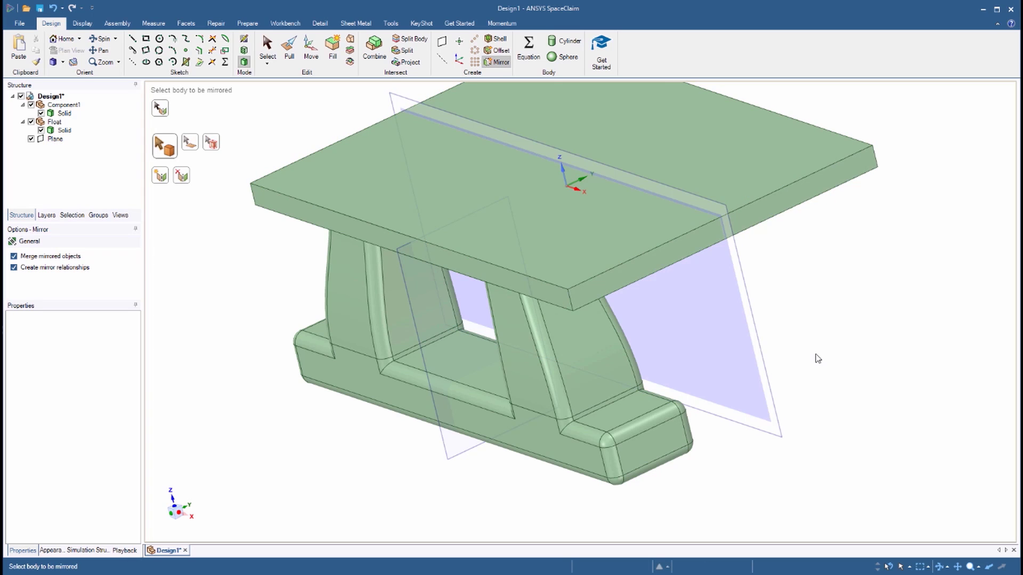
click(55, 123)
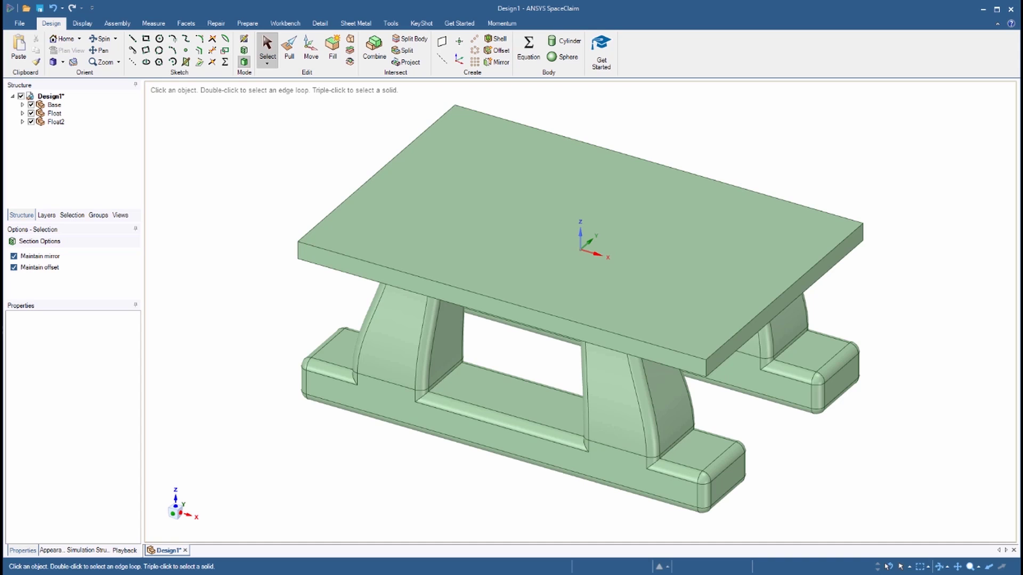
- Activate the Base component and sketch a 20 m wide, full-thickness rectangle at the negative-Y corner of the slab's end face
right_click(60, 110)
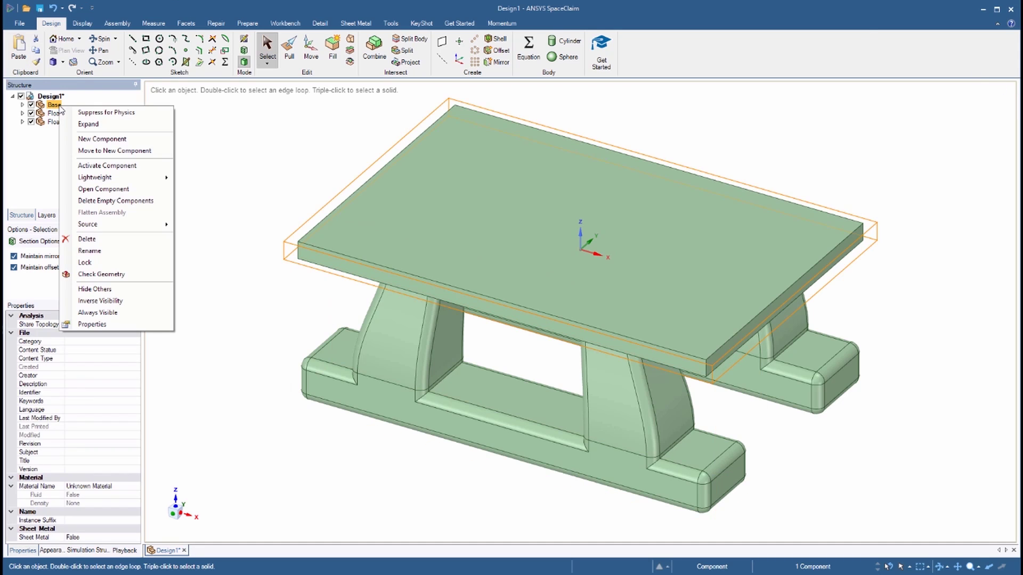
click(107, 166)
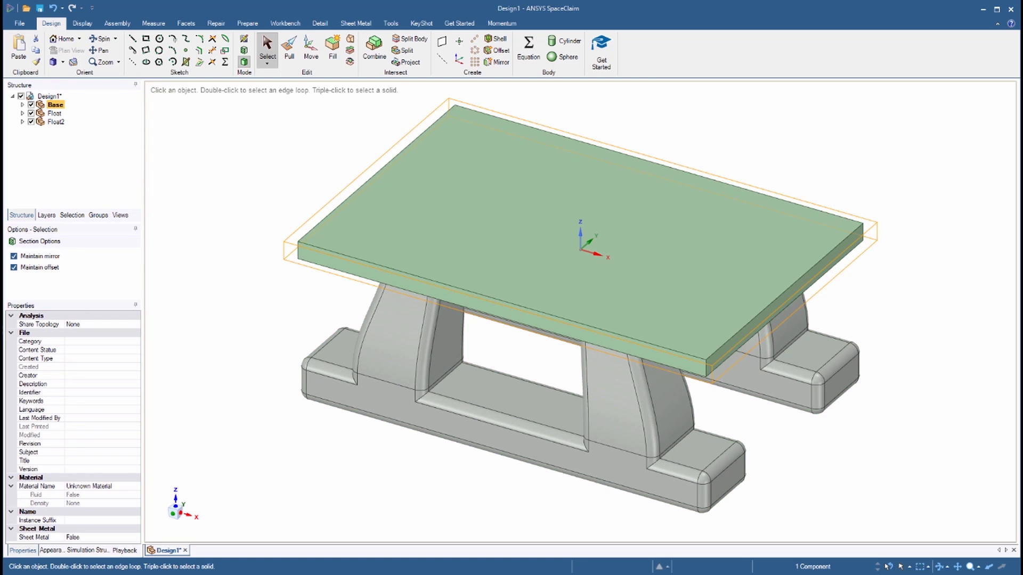
mouse_move(191, 198)
middle_down()
mouse_move(327, 207)
mouse_move(415, 192)
middle_up()
click(490, 181)
key(k)
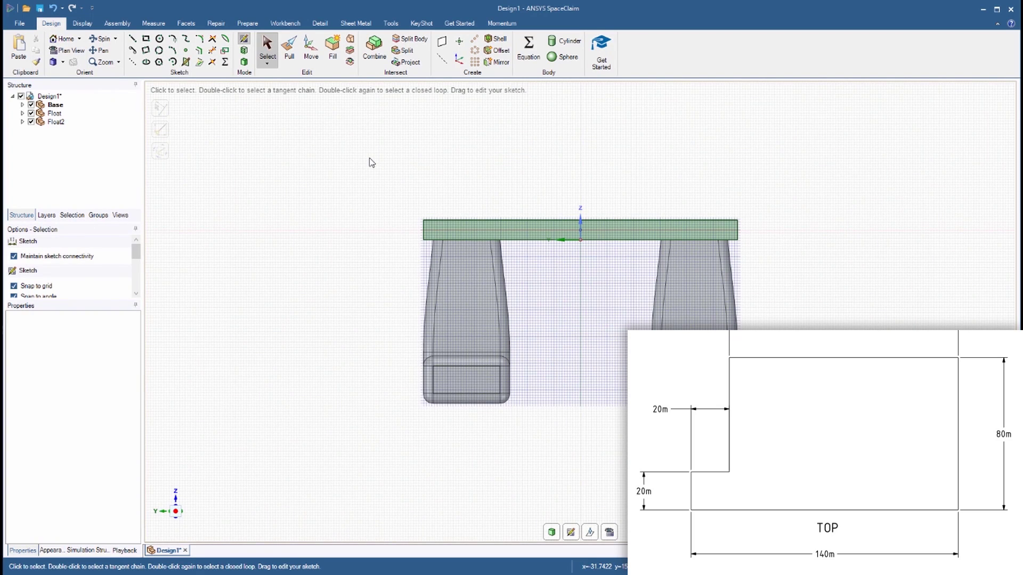
click(146, 38)
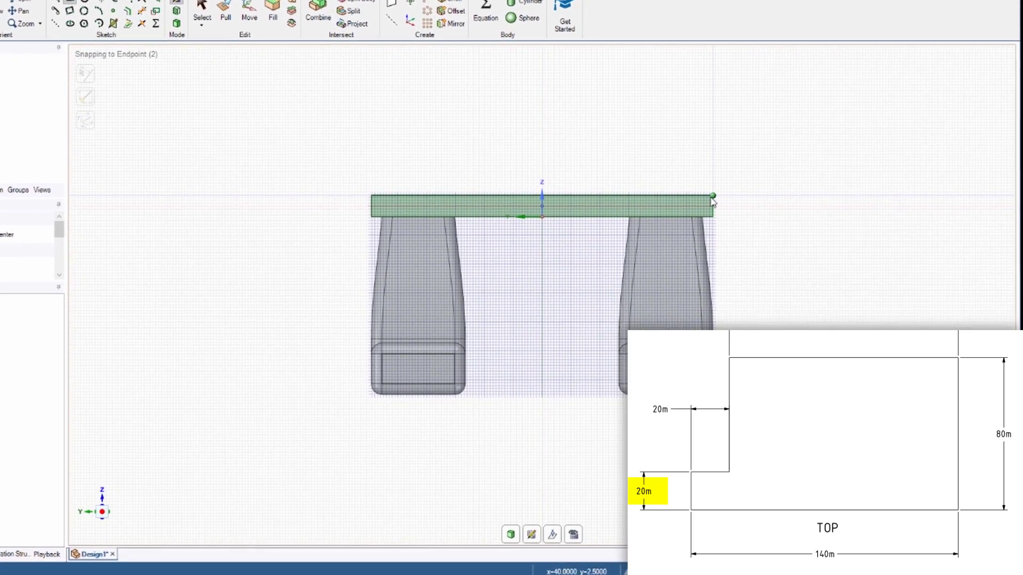
click(717, 201)
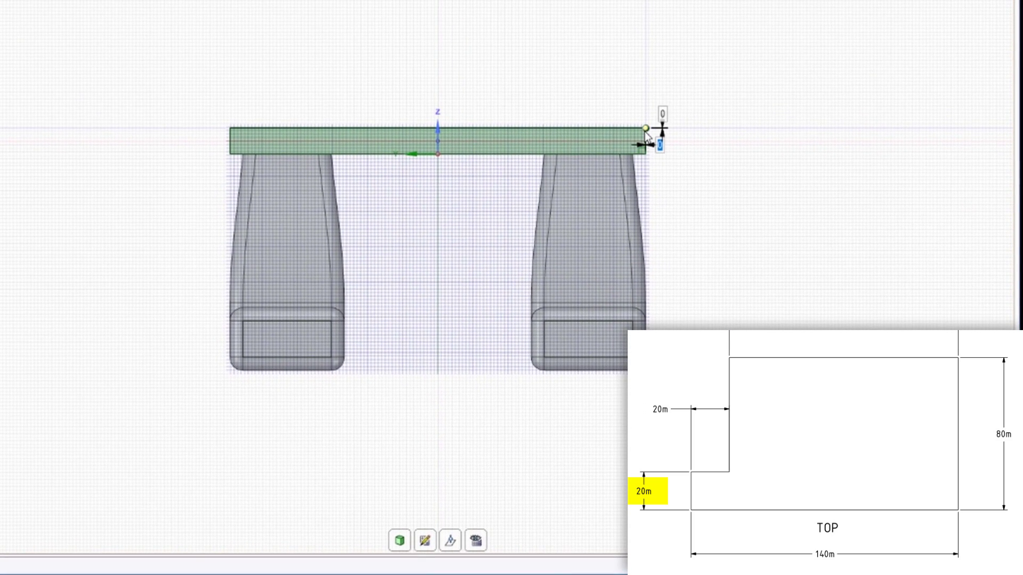
click(570, 152)
- Pull the sketched rectangular region outward 20 m from the slab's end face
key(p)
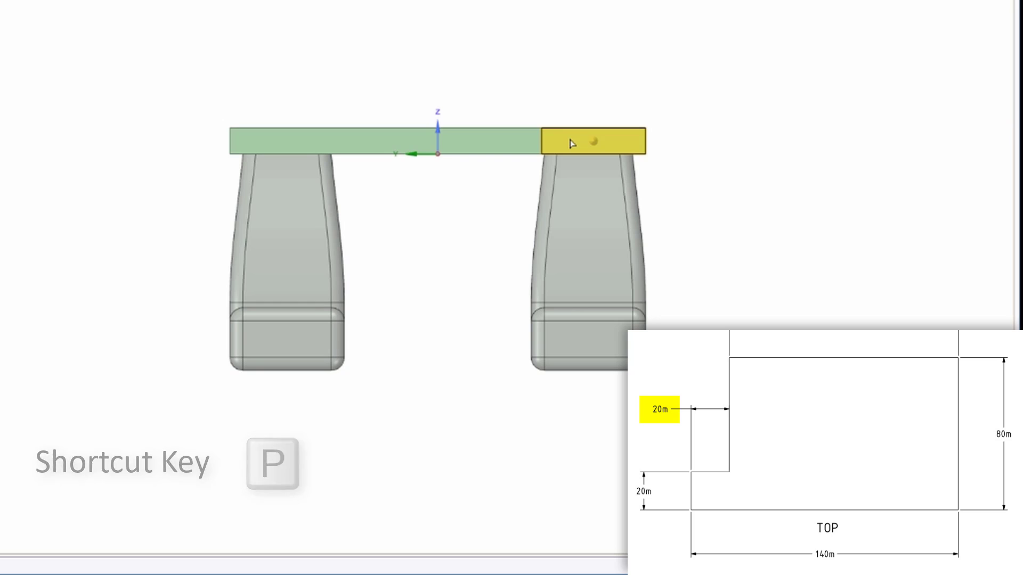
click(571, 140)
key(h)
drag(589, 169, 598, 176)
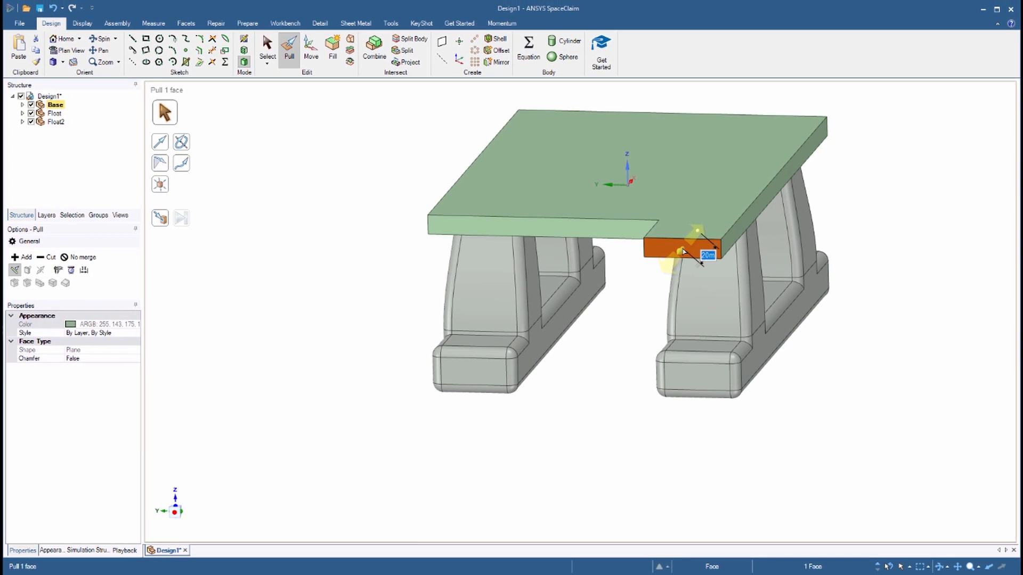
- Activate the top-level Design1 and sketch a 30 by 20 m rectangle on the slab's top face from the extension's outer corner
right_click(53, 97)
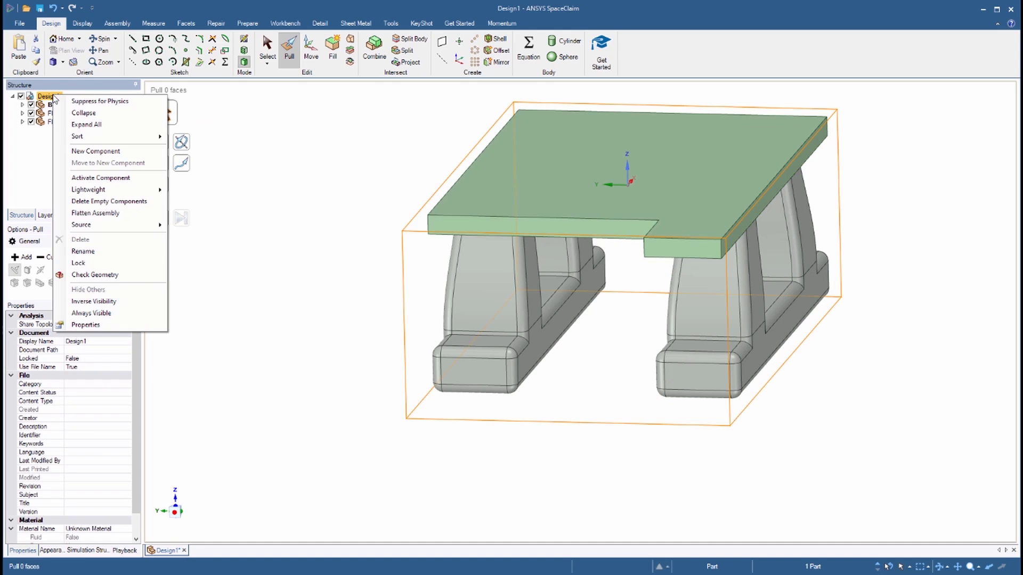
click(127, 178)
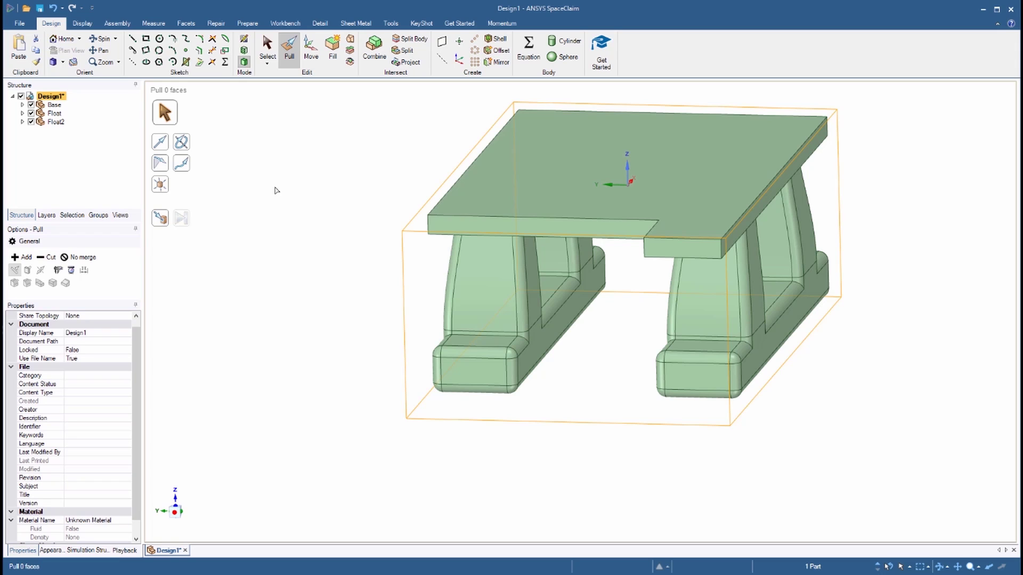
click(718, 212)
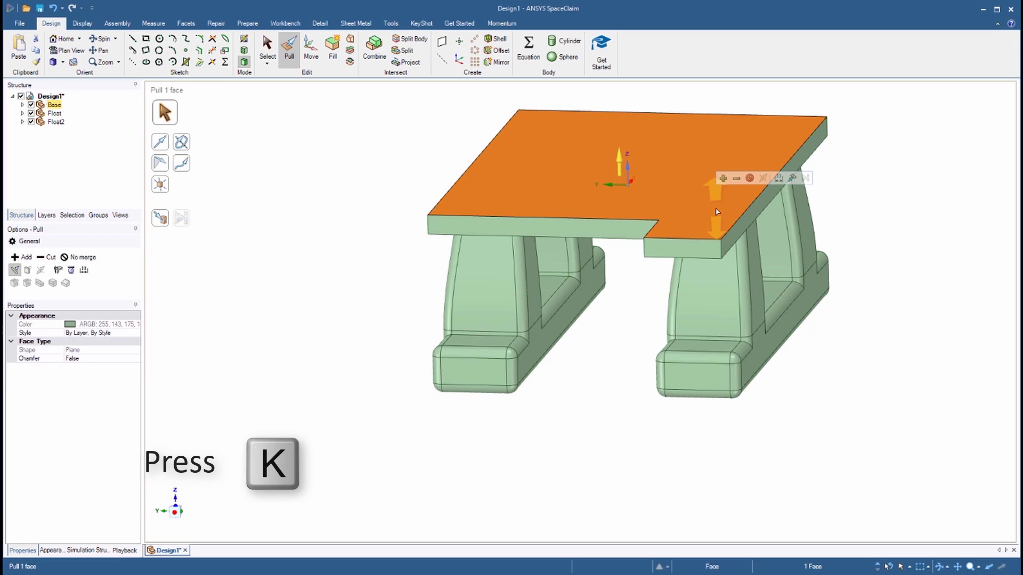
key(k)
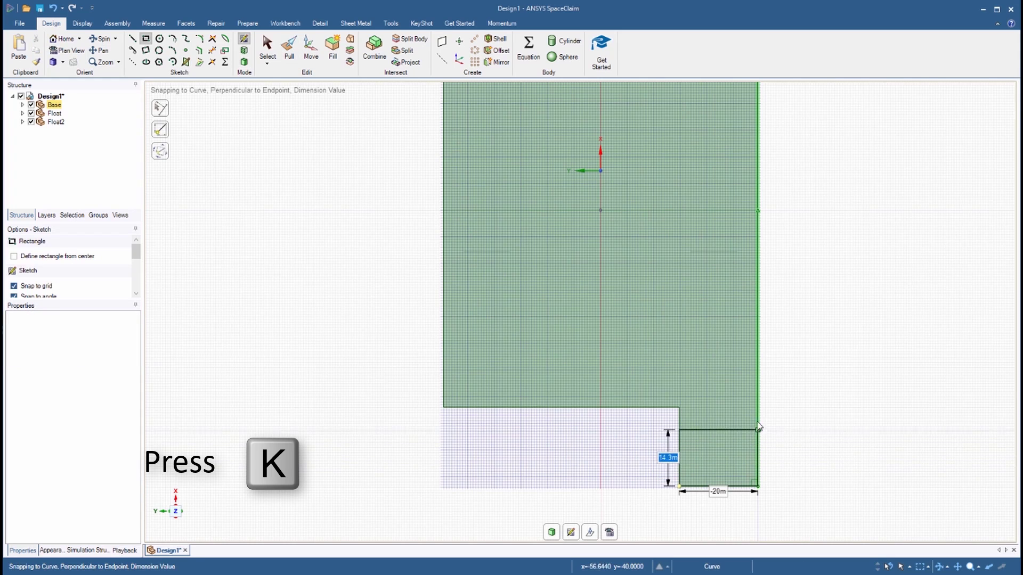
click(678, 486)
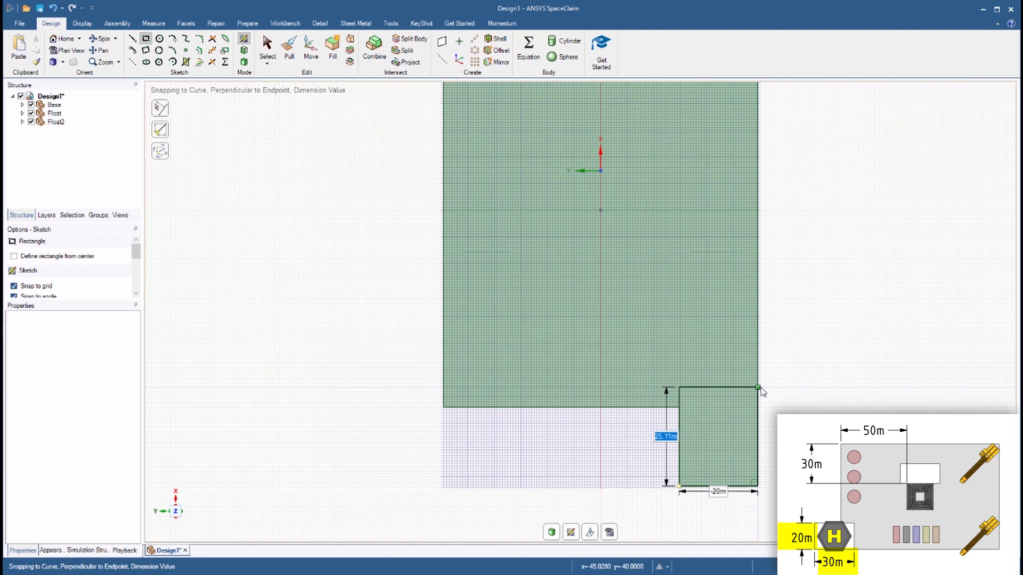
text(30)
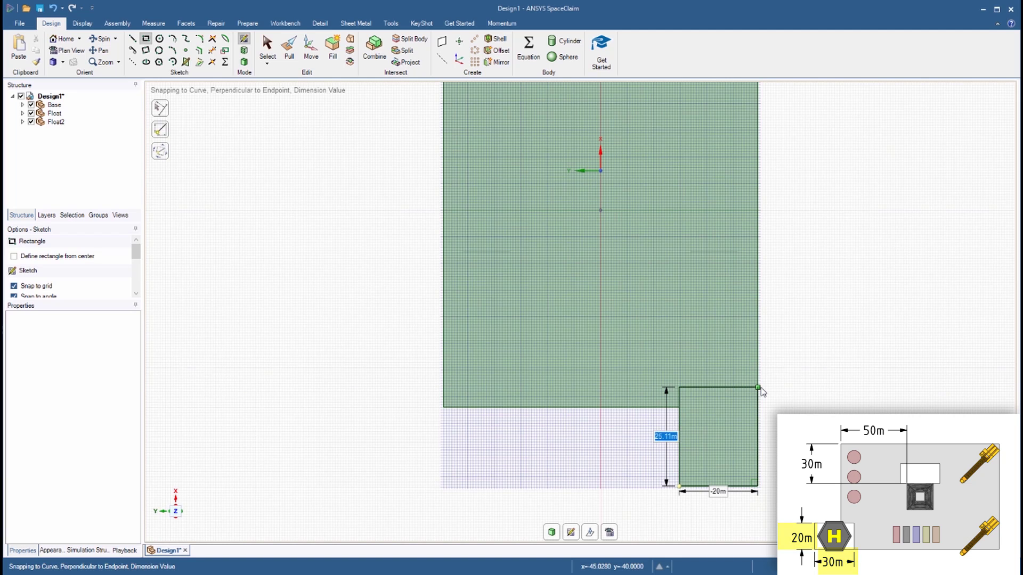
key(Tab)
key(Return)
key(d)
- Pull the 30 by 20 m rectangle on the slab's corner extension 10 m upward into a block
key(p)
click(715, 438)
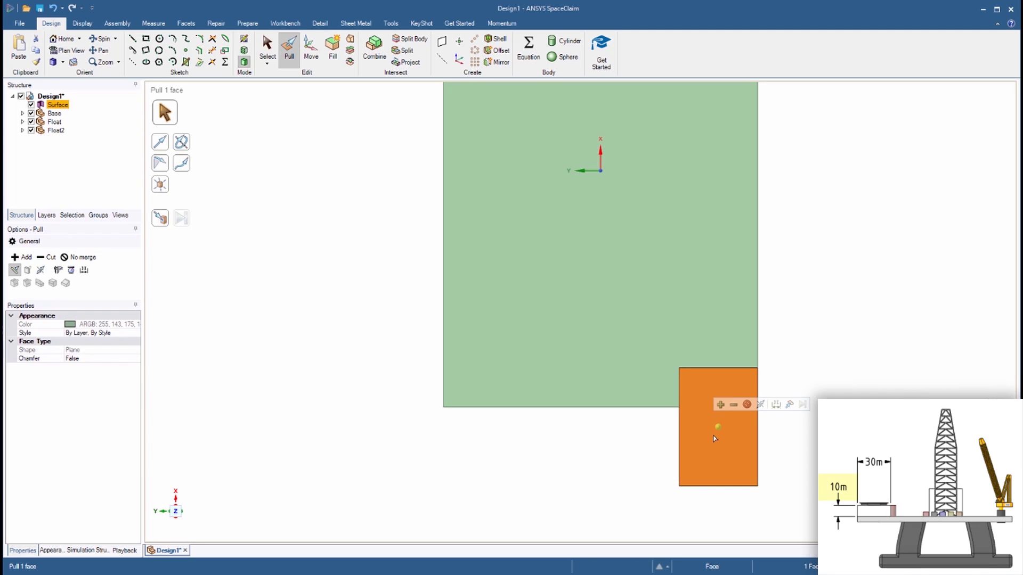
drag(715, 437, 839, 351)
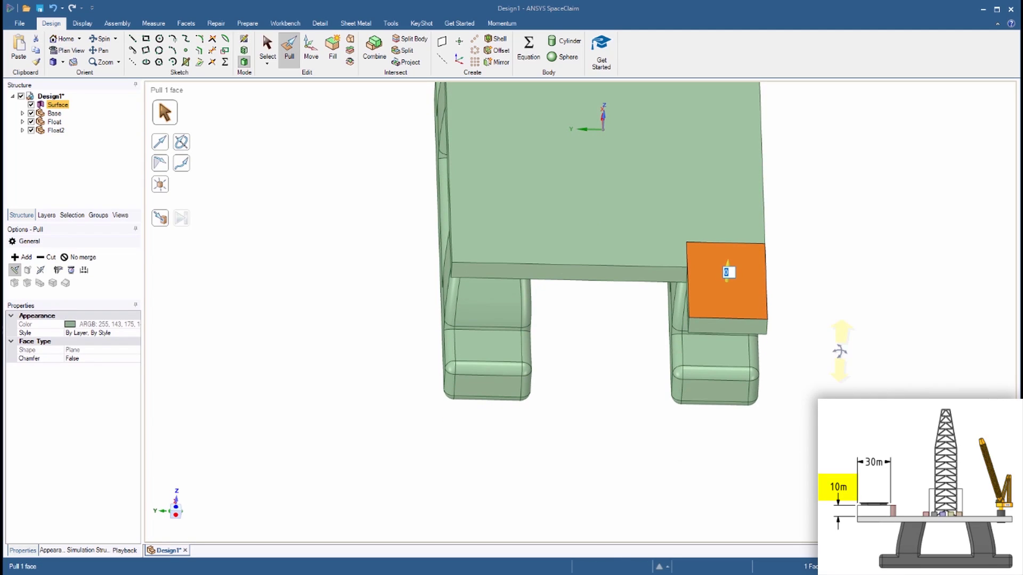
text(10)
key(Return)
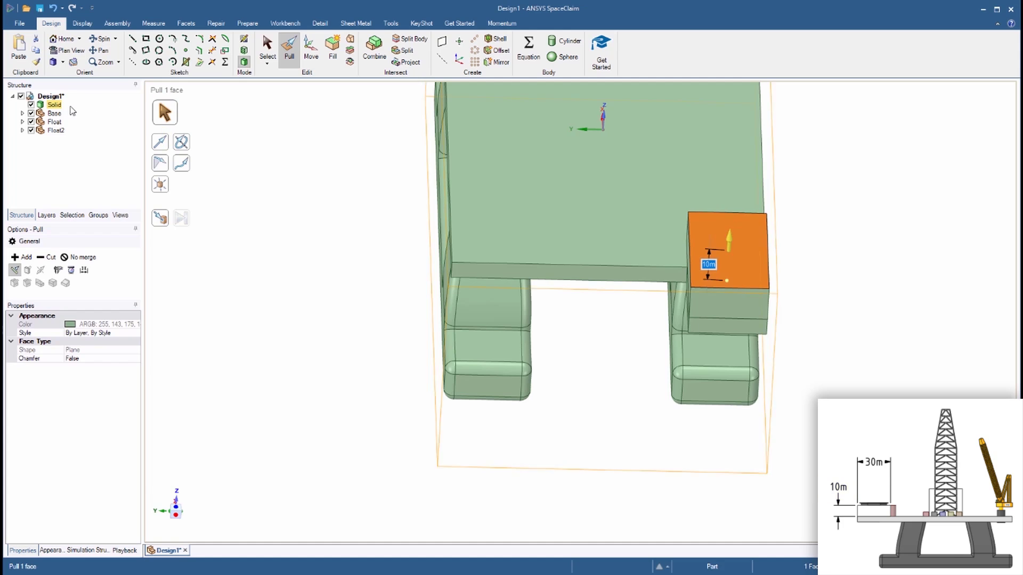
- Move the new block's solid to its own component and name it Bridge
click(54, 105)
right_click(47, 107)
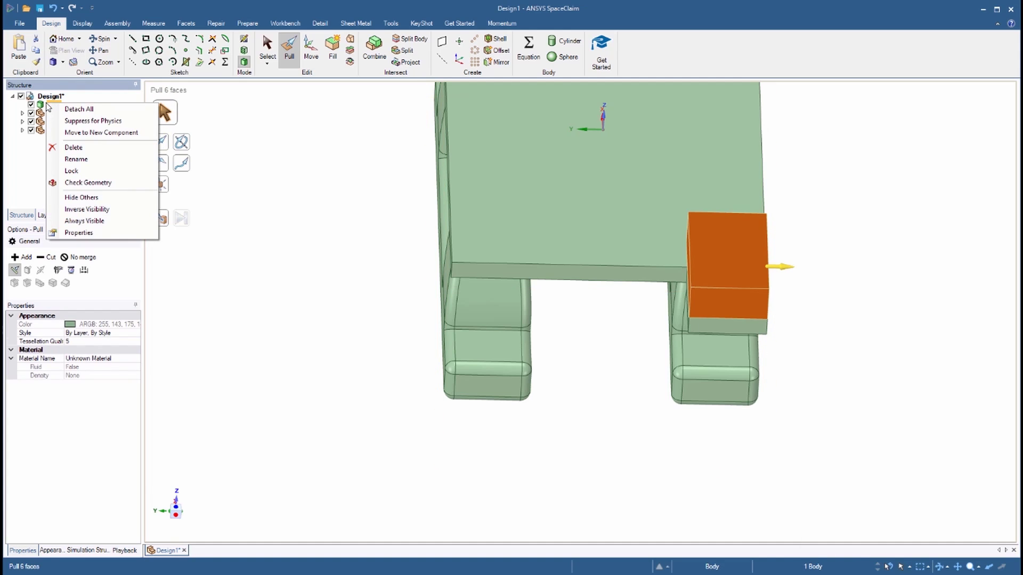
click(105, 133)
text(Bridge)
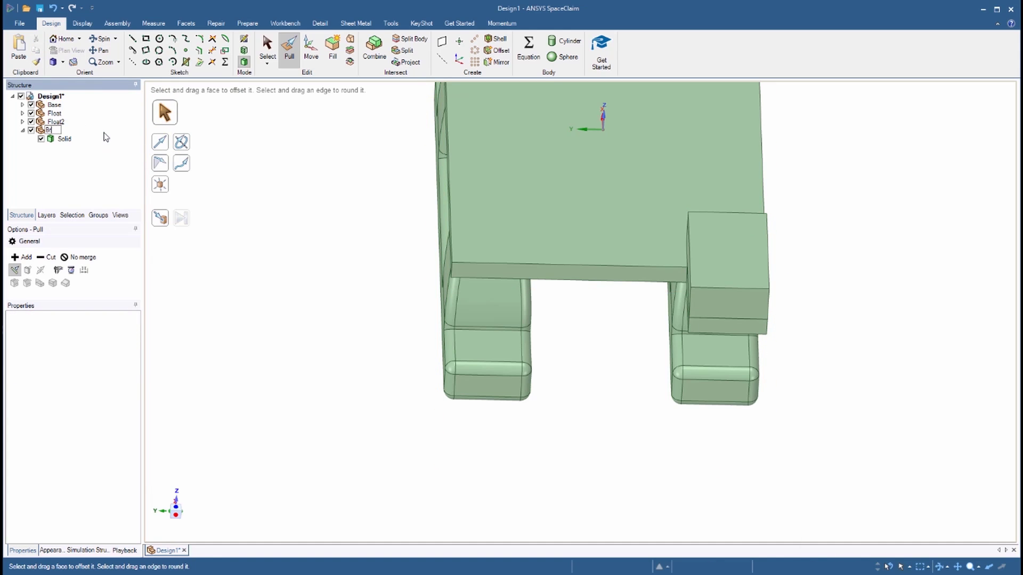
key(Return)
key(Escape)
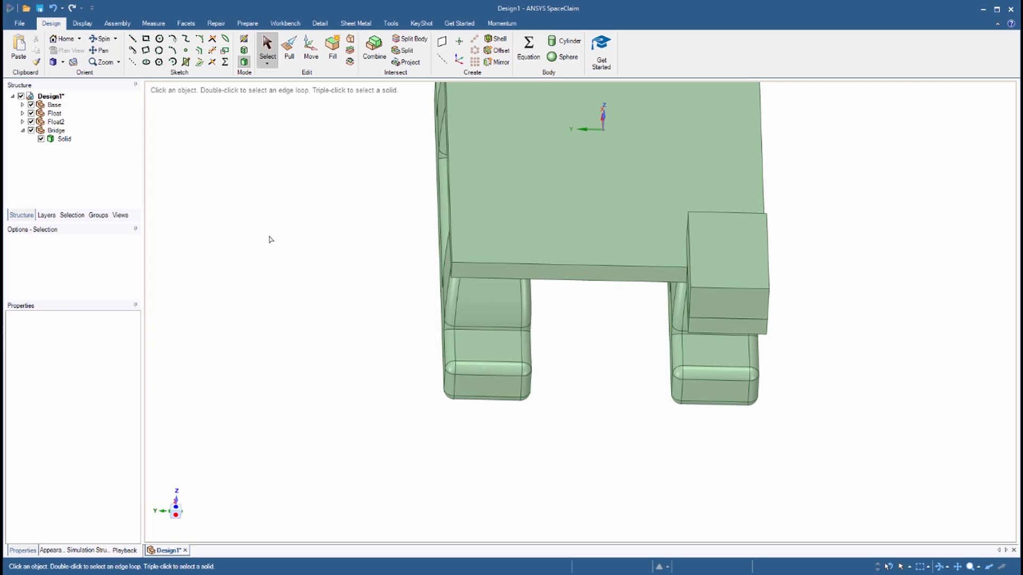
- Create a new component under Design1 and name it Helipad
right_click(46, 96)
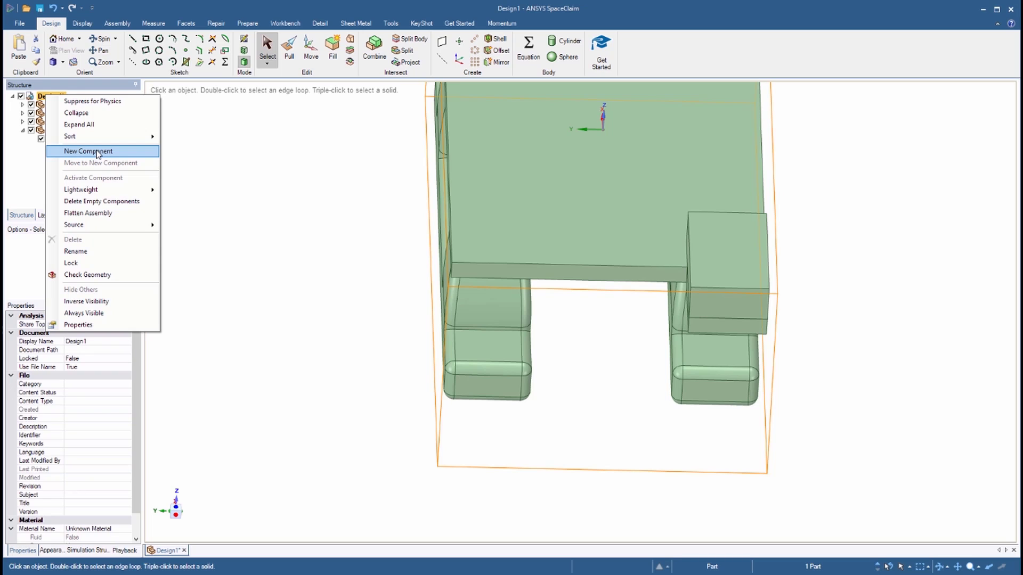
click(88, 151)
text(Helipad)
key(Return)
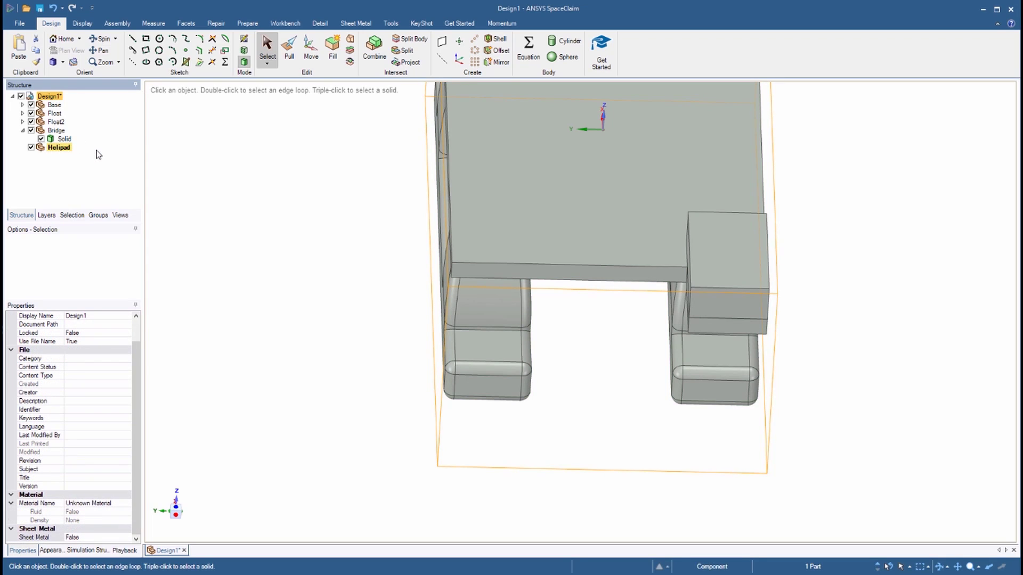
- Sketch a 20 m diameter, six-sided polygon at 90° on the Bridge block's top face, centred 15 m and 10 m from its corner
click(159, 62)
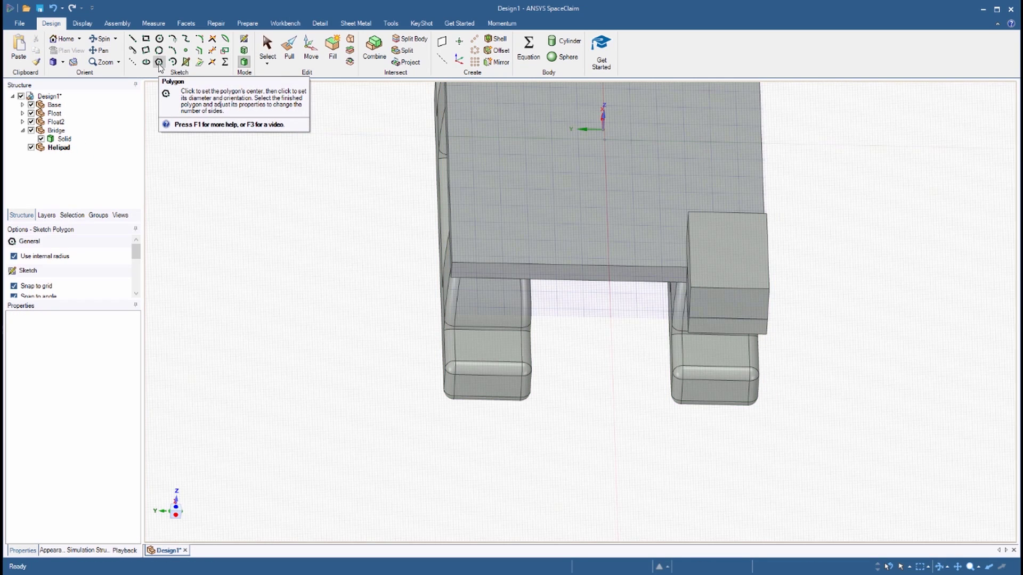
click(756, 252)
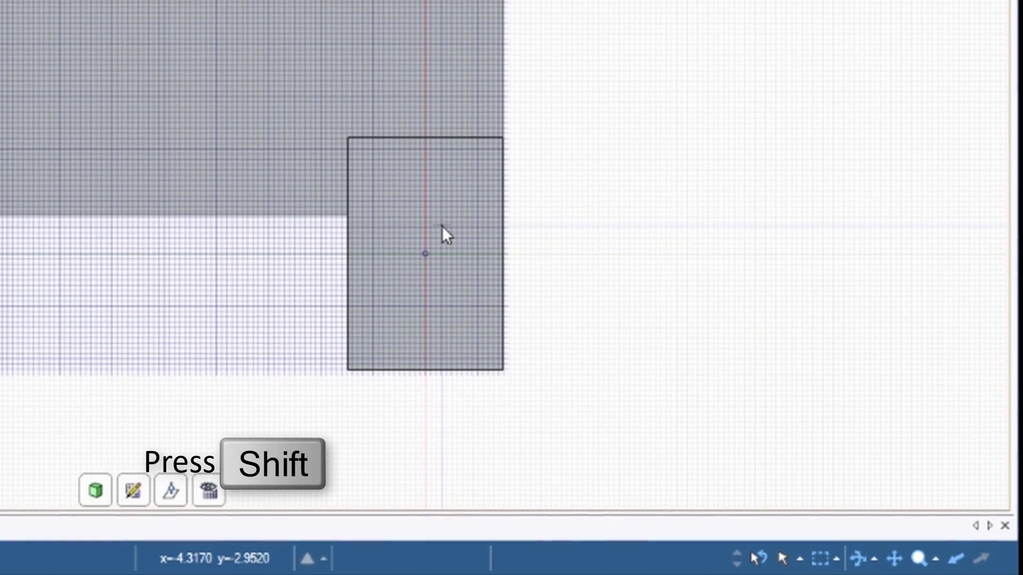
key(shift)
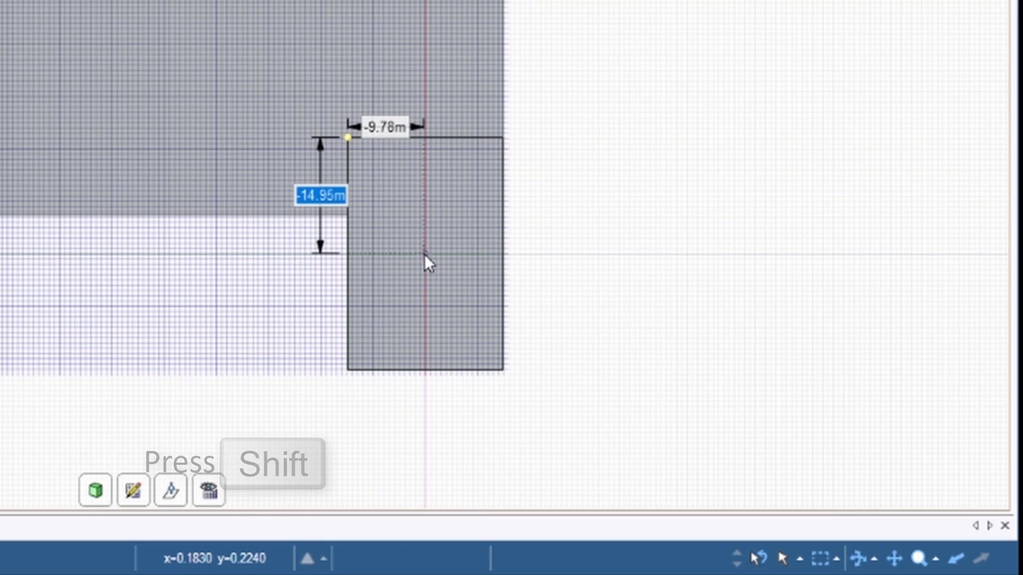
text(15)
key(Tab)
text(10)
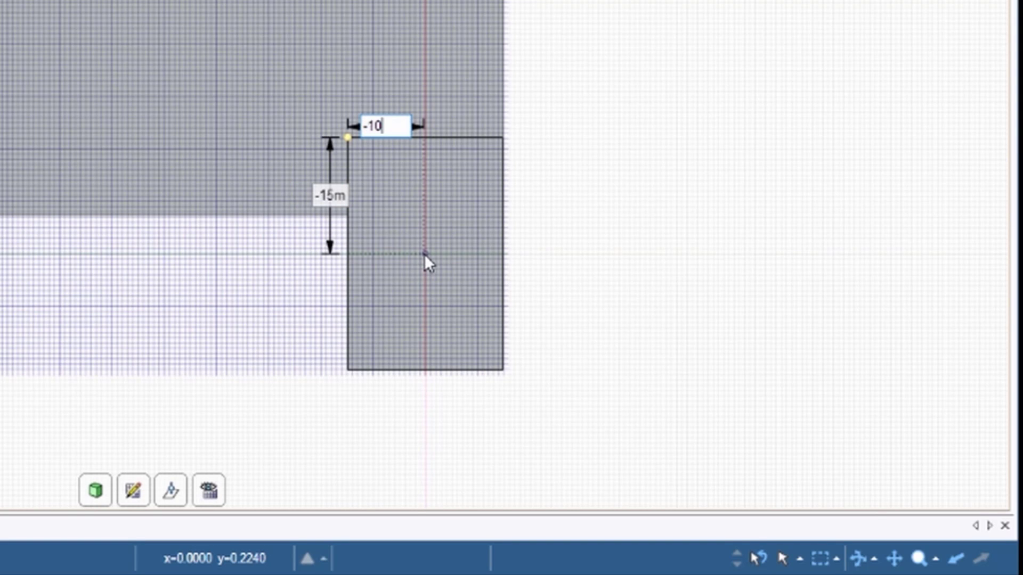
key(Tab)
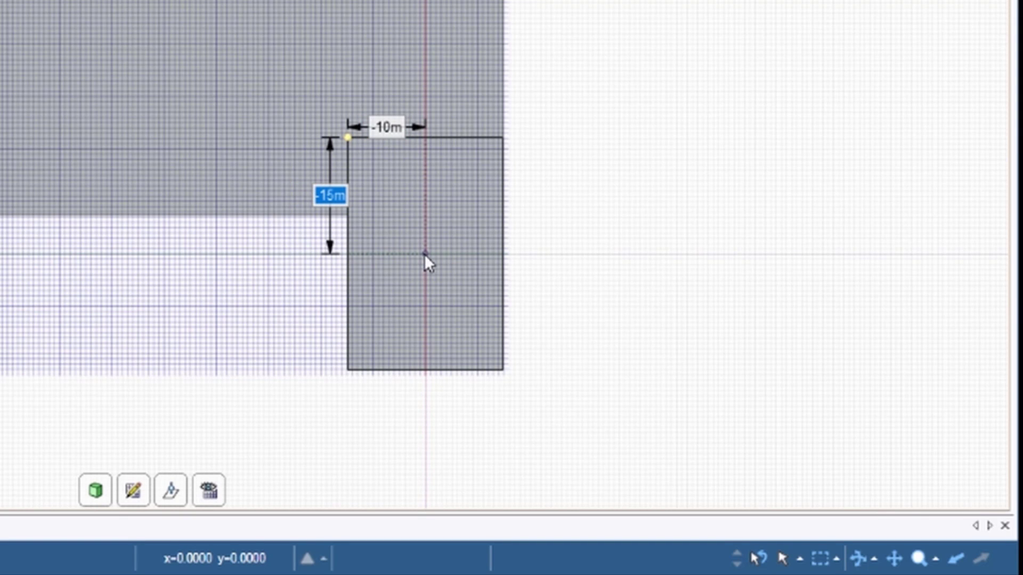
key(Return)
click(425, 254)
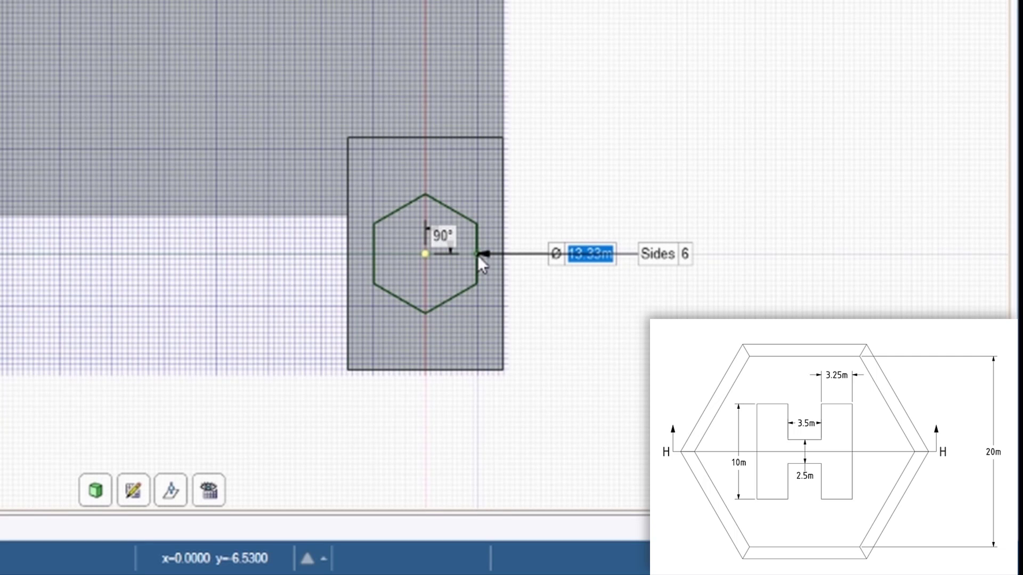
text(20)
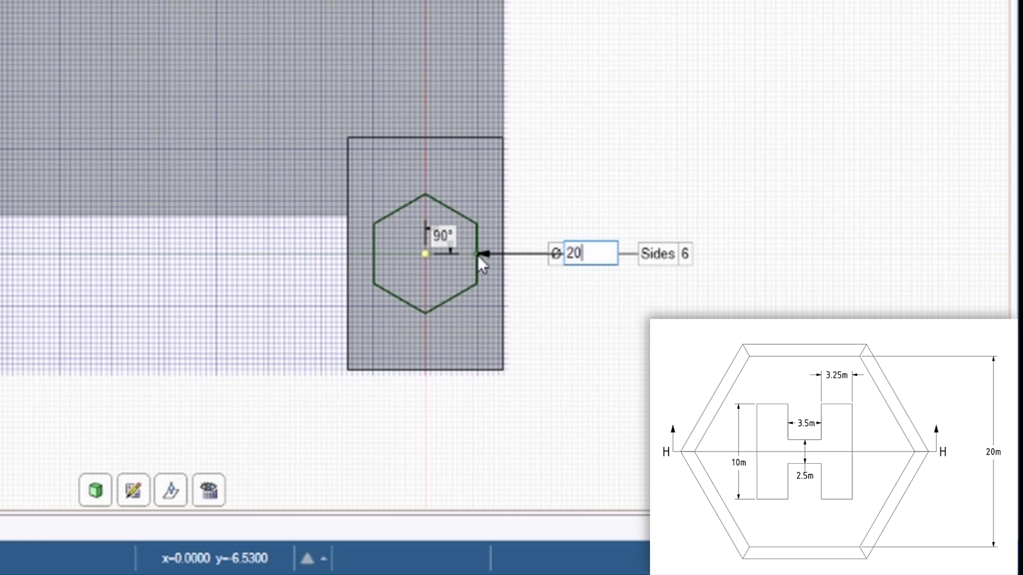
key(Return)
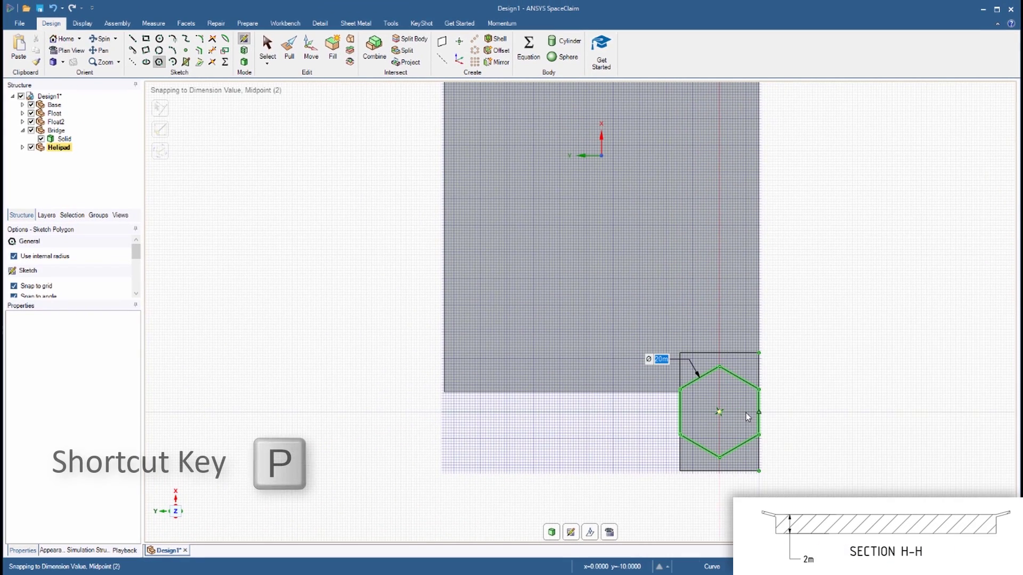
- Pull the hexagonal region 2 m upward from the Bridge block's top face
key(p)
click(746, 414)
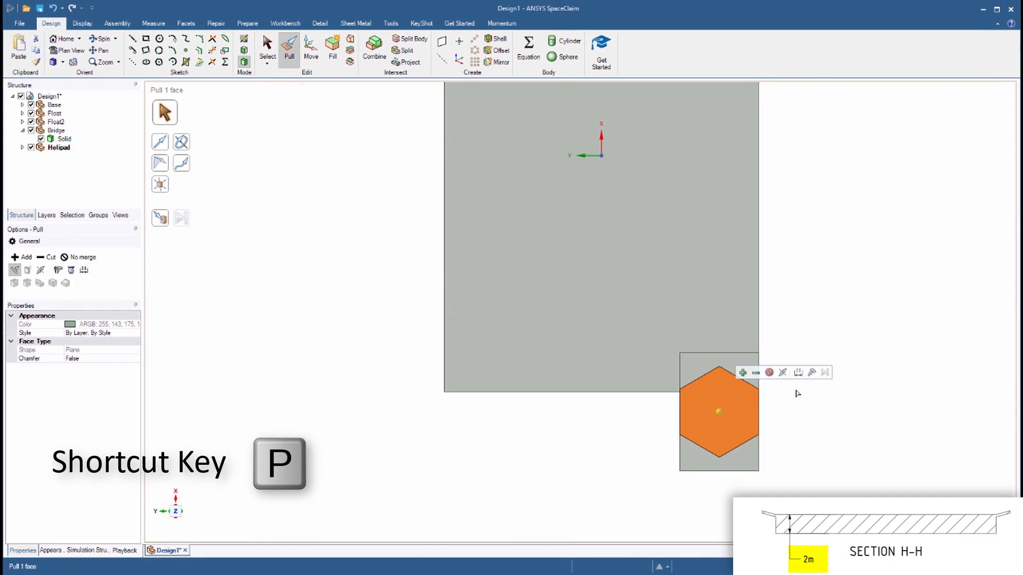
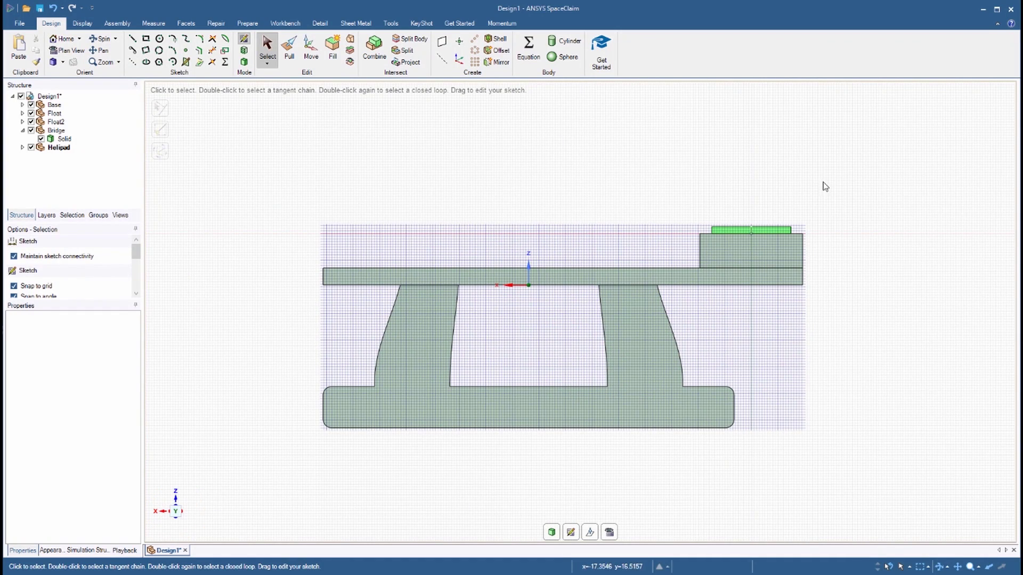
- Sketch a 1.5 m line outward from the helipad section's upper outer corner, at 105° to its vertical side
scroll(822, 201, up, 5)
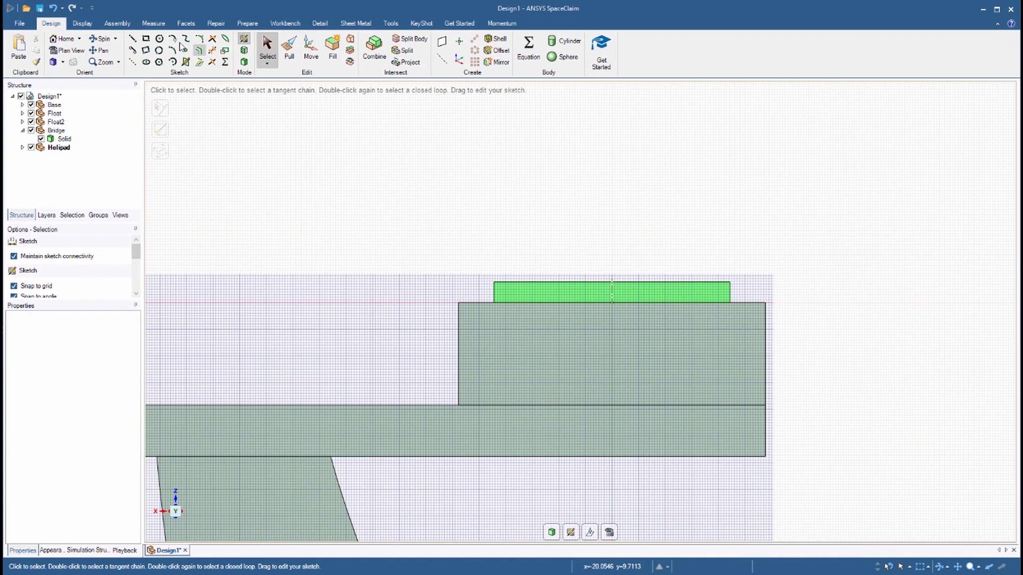
click(132, 39)
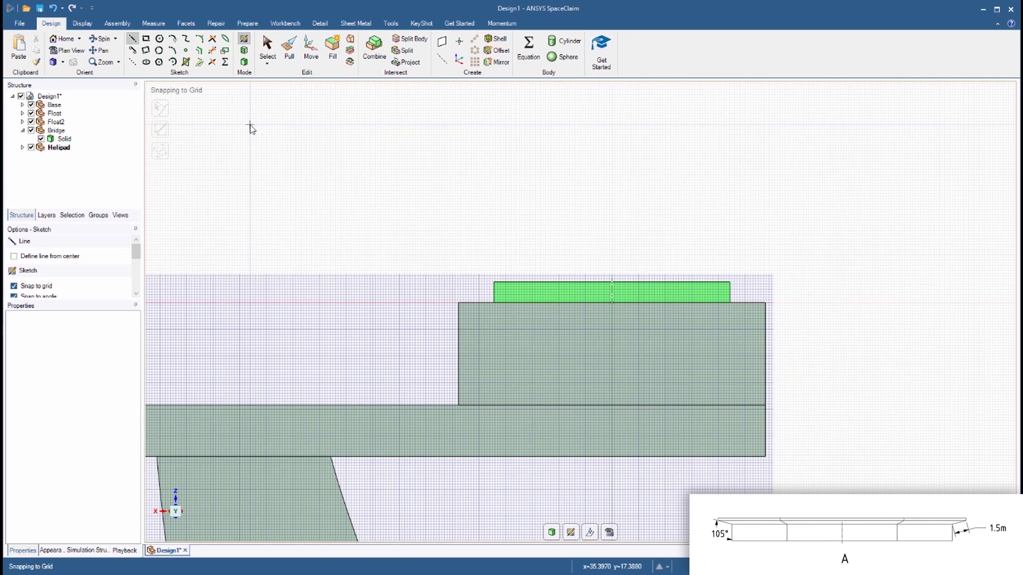
click(730, 283)
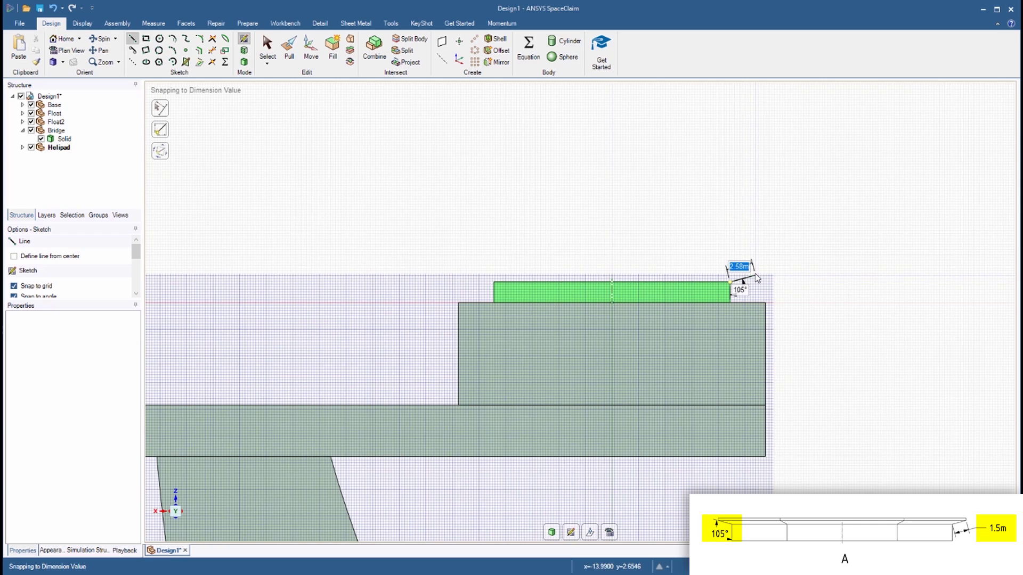
text(1.5)
key(Return)
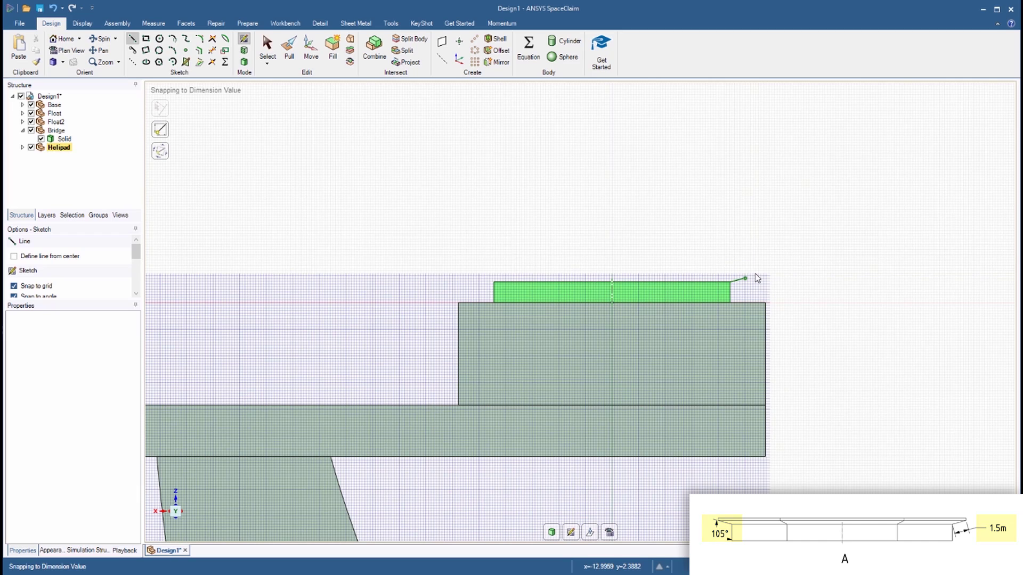
key(d)
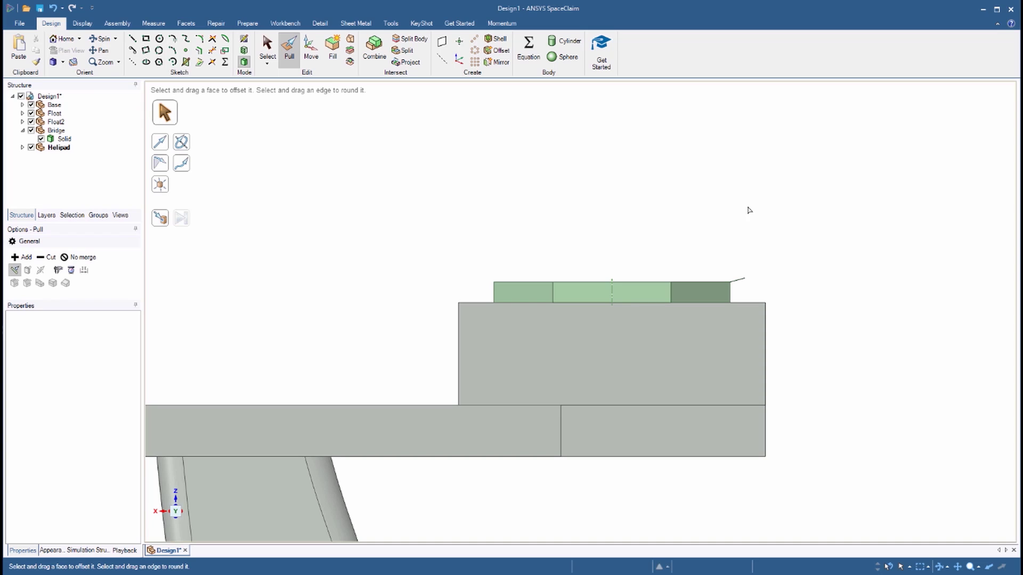
- Pull the 1.5 m line 0.25 m downward, using the hexagonal block's vertical edge as direction, to form a thin strip face
click(739, 279)
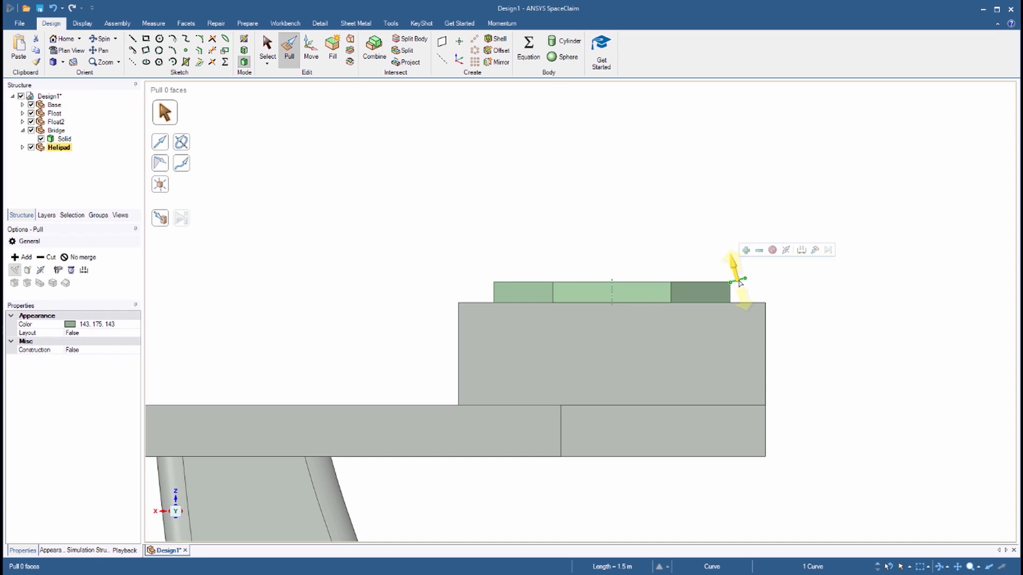
click(161, 143)
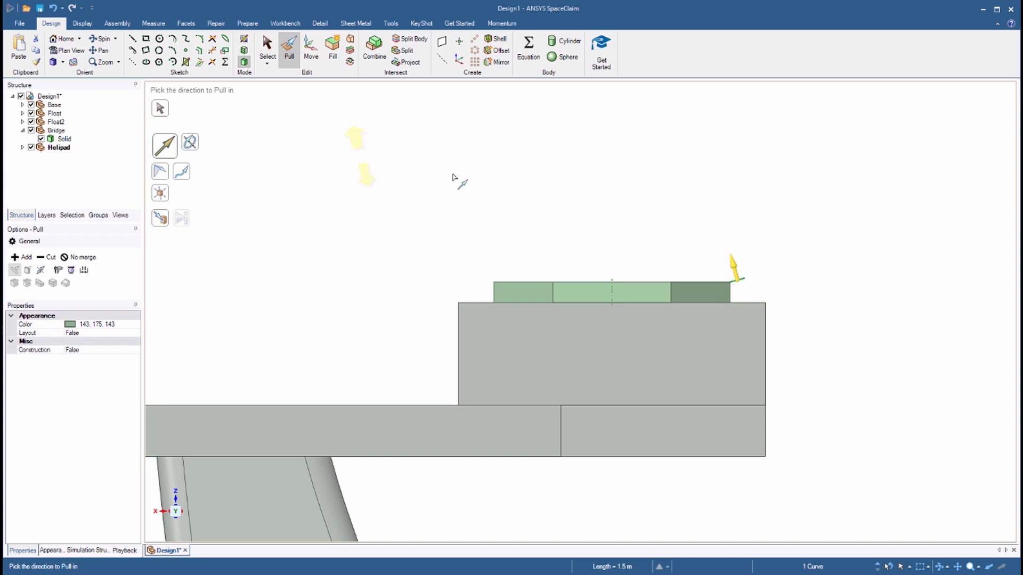
click(731, 297)
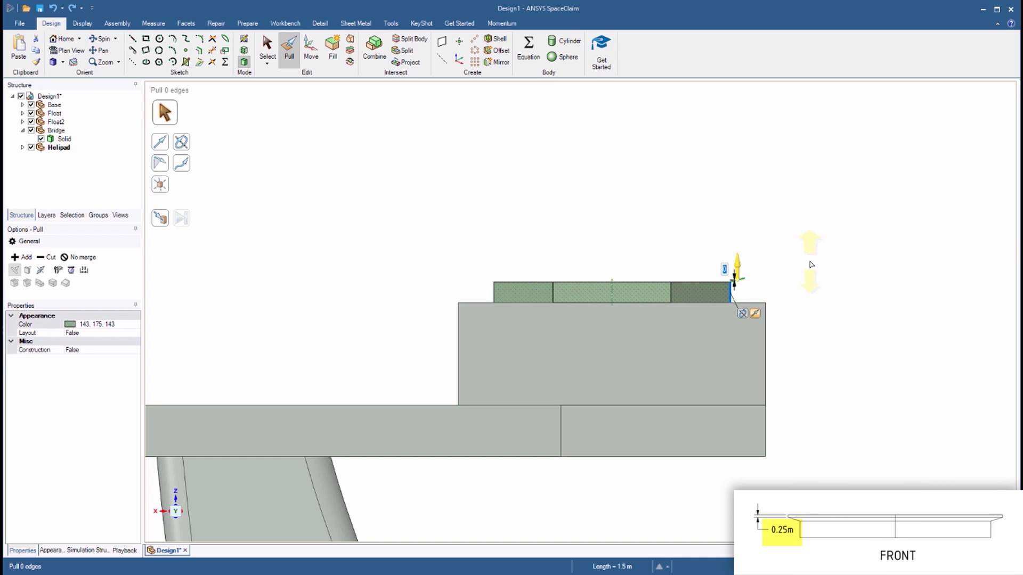
text(-.25)
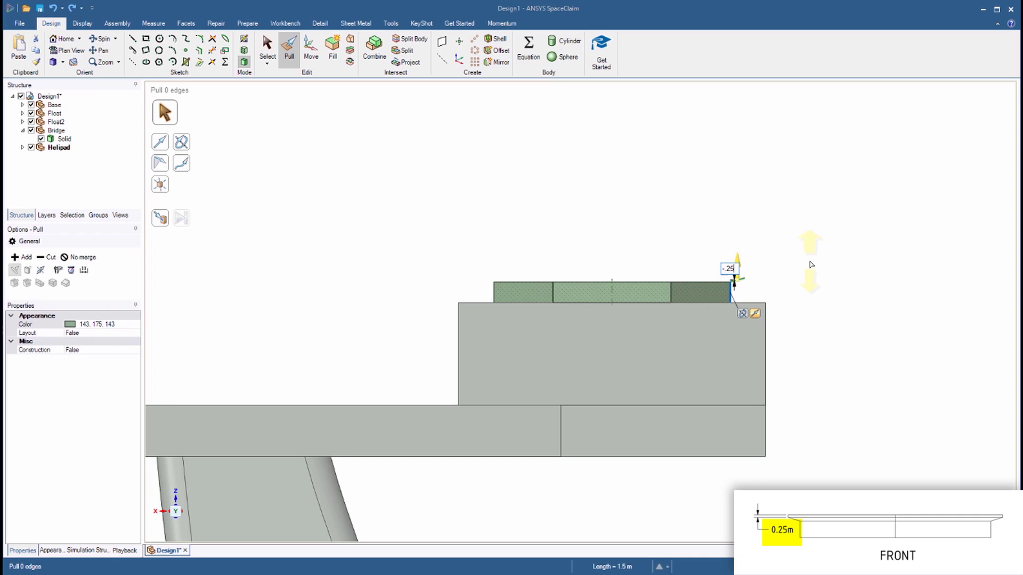
key(Return)
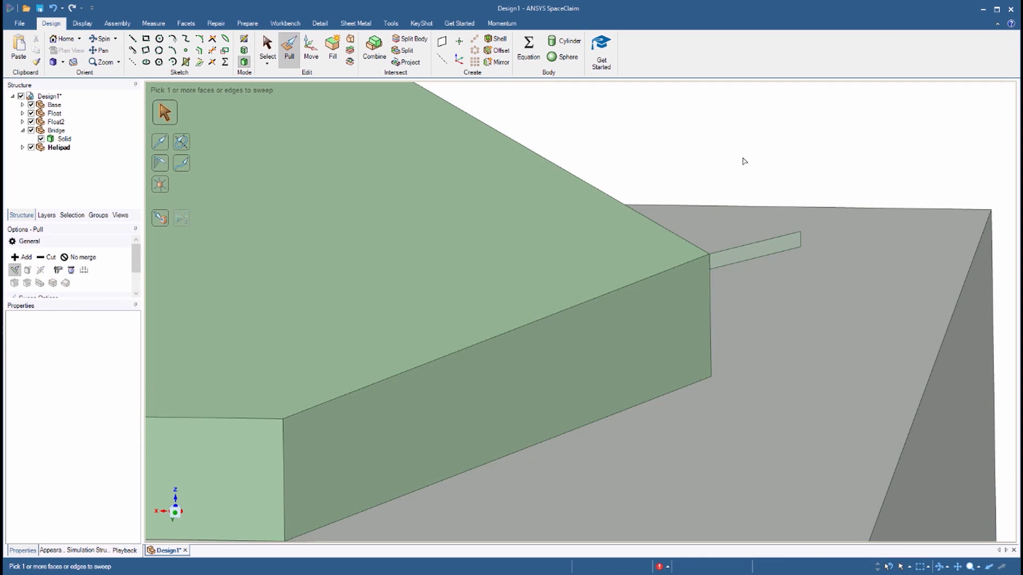
- Sweep the strip face around the full loop of the hexagonal helipad's top edges to form a rim
click(780, 246)
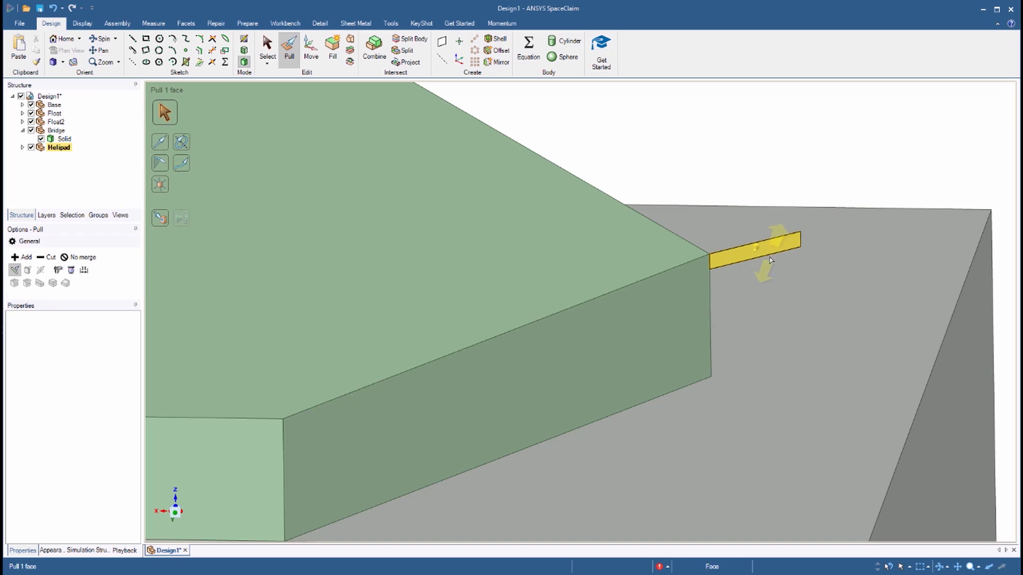
click(768, 250)
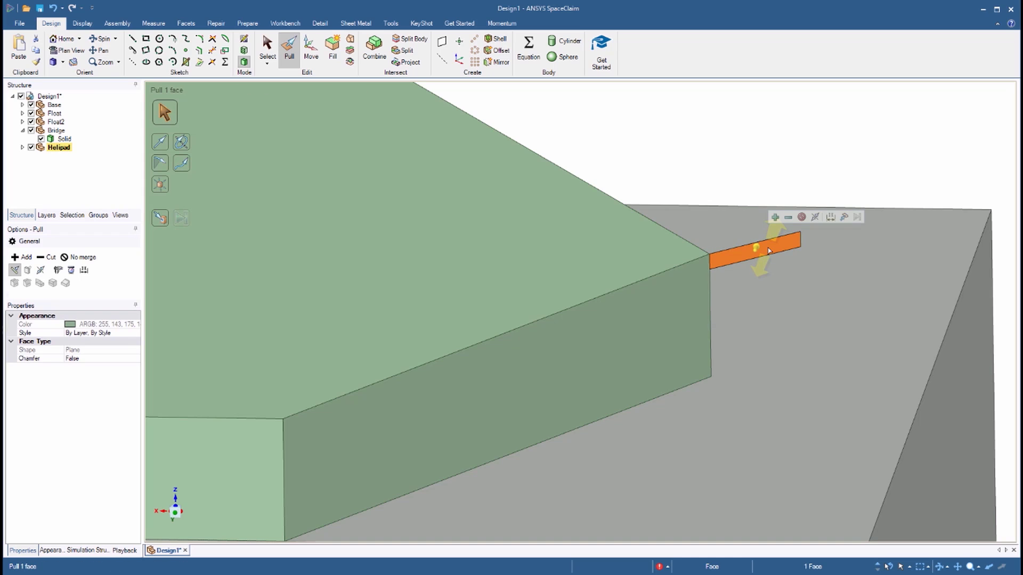
click(183, 165)
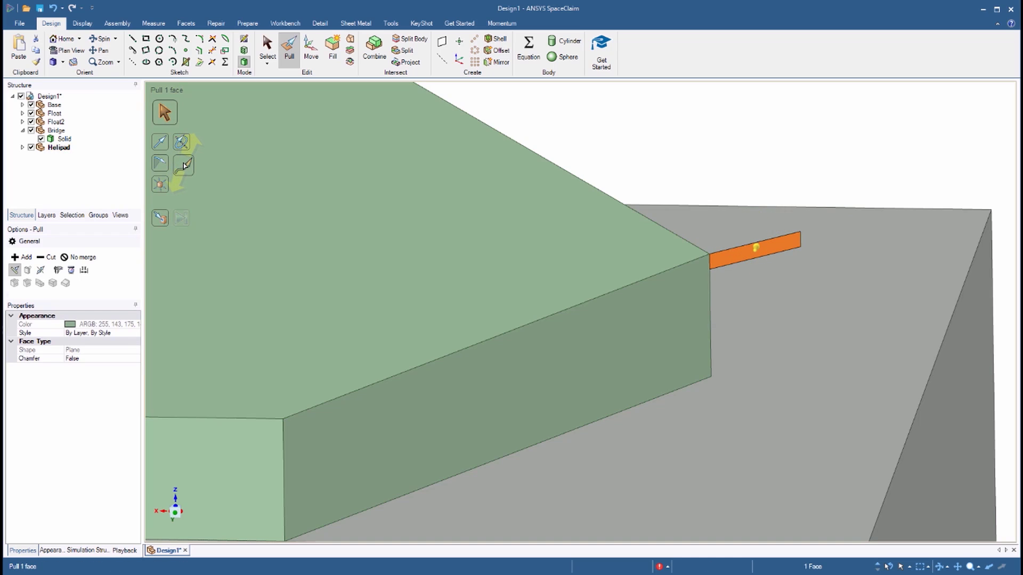
click(184, 166)
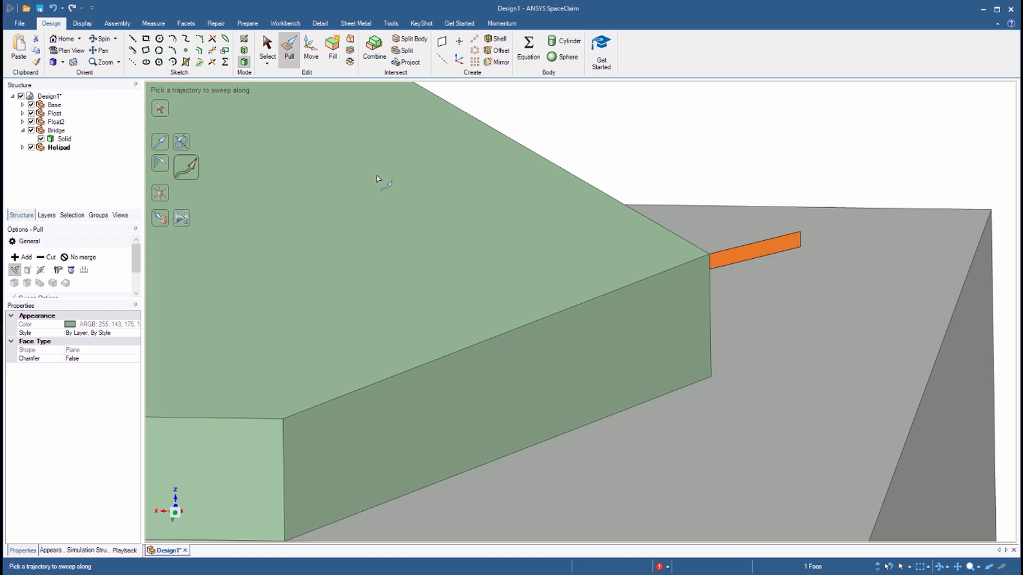
click(524, 325)
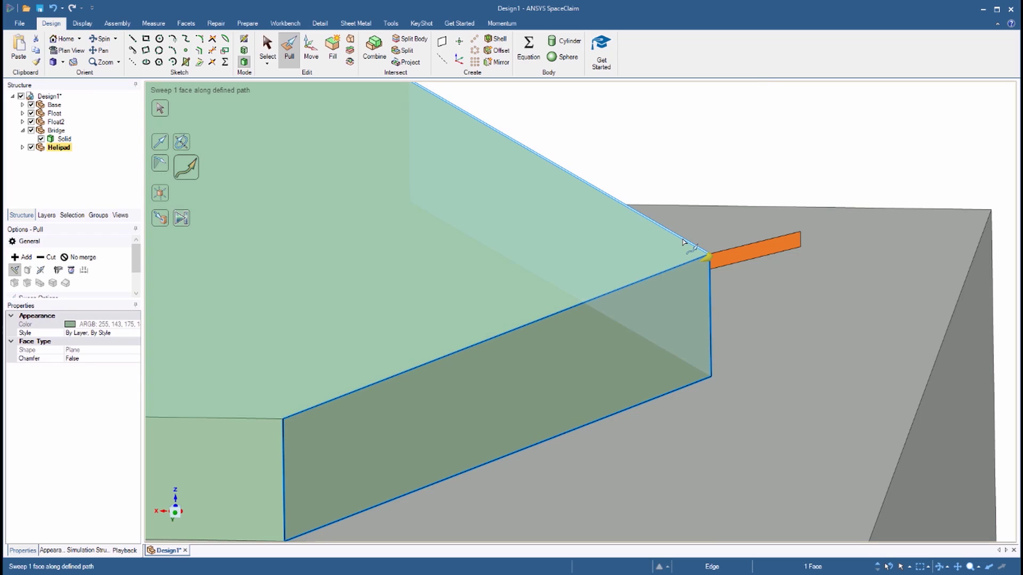
click(684, 243)
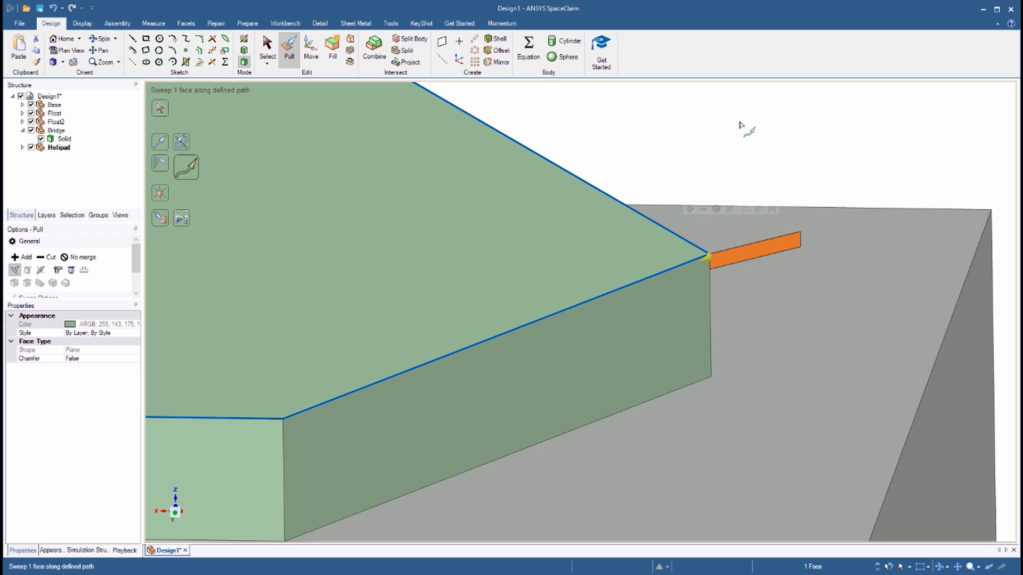
click(183, 220)
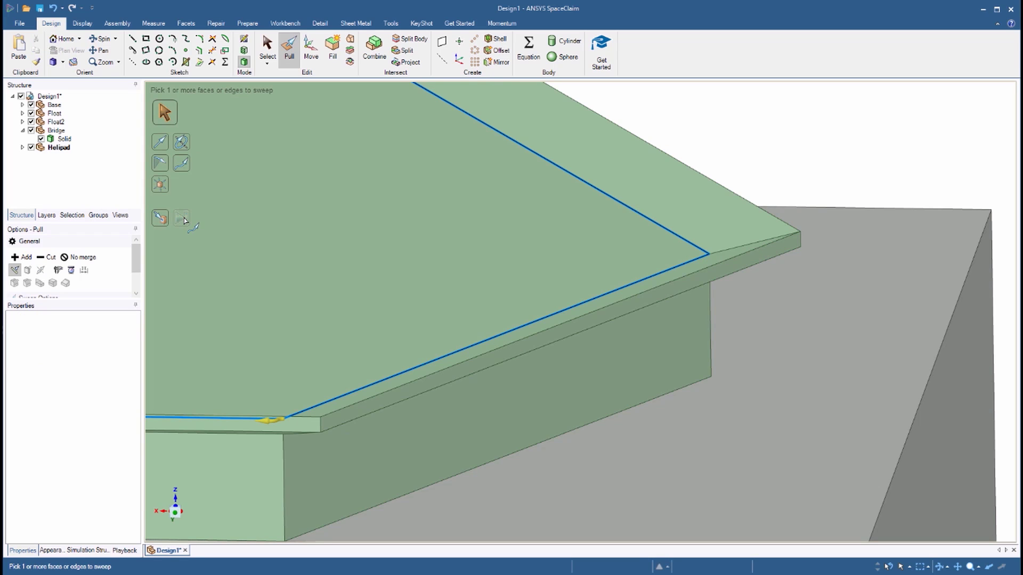
- Complete the full sweep of the strip face around the helipad's top edges
click(184, 220)
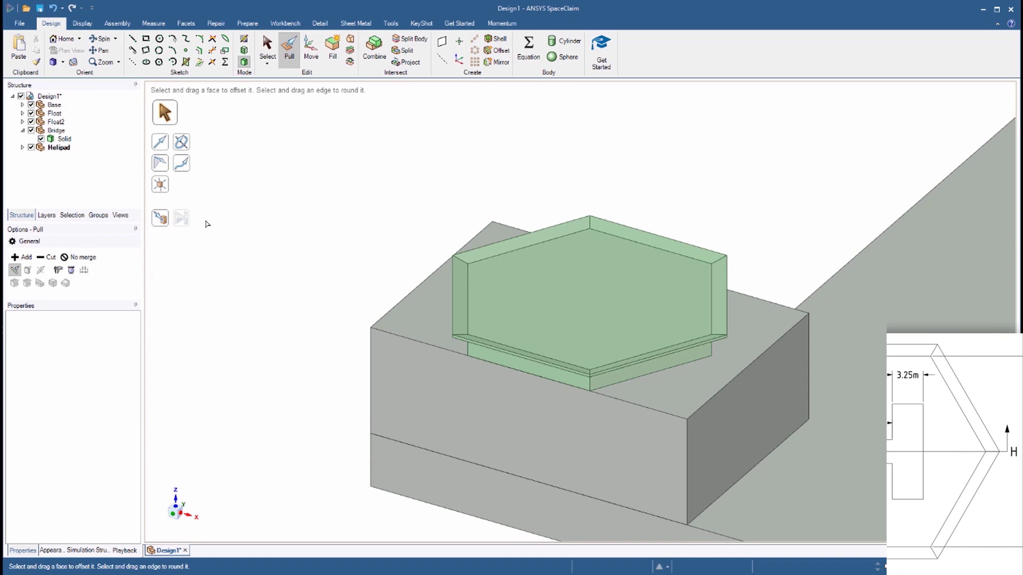
- Sketch a rectangle 3.5 m wide and 2.5 m high on the helipad's top face, defined from its center point
click(567, 298)
key(k)
key(v)
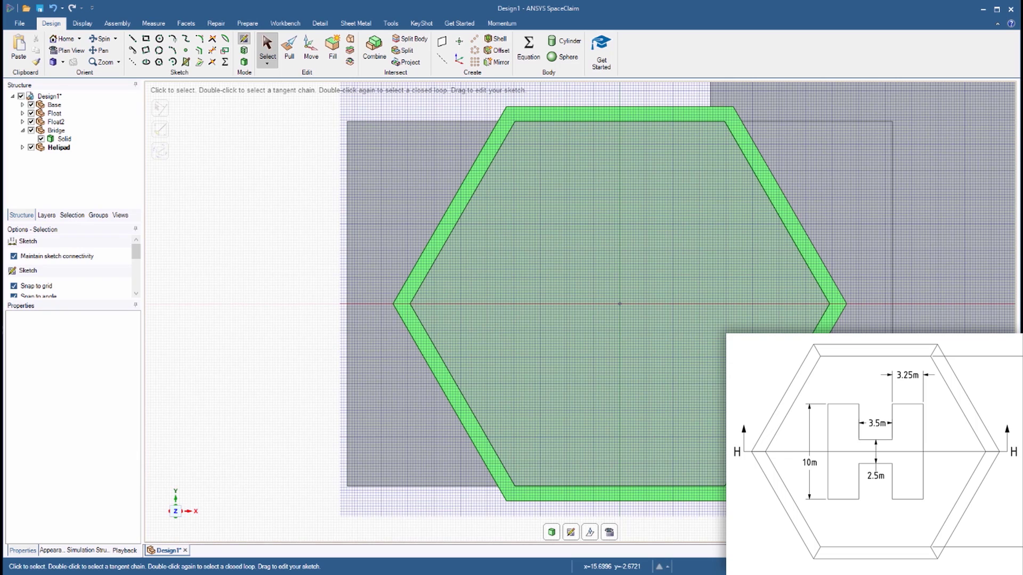
click(146, 38)
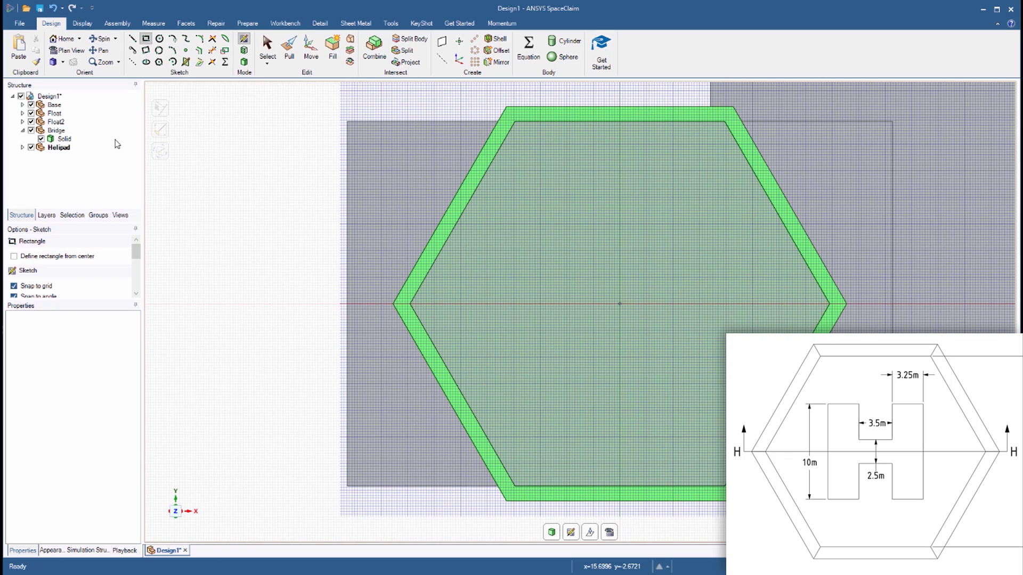
click(81, 258)
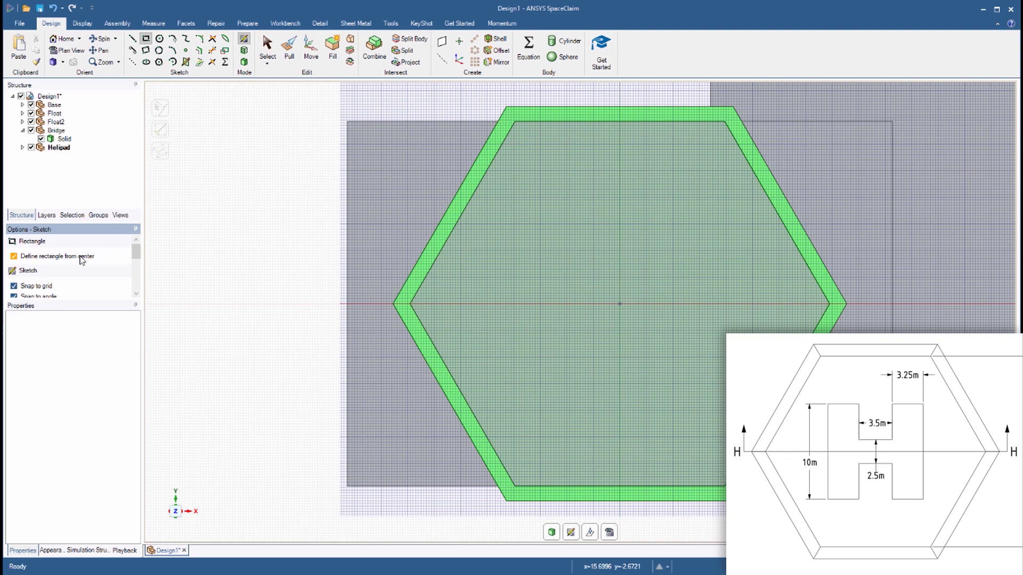
click(619, 304)
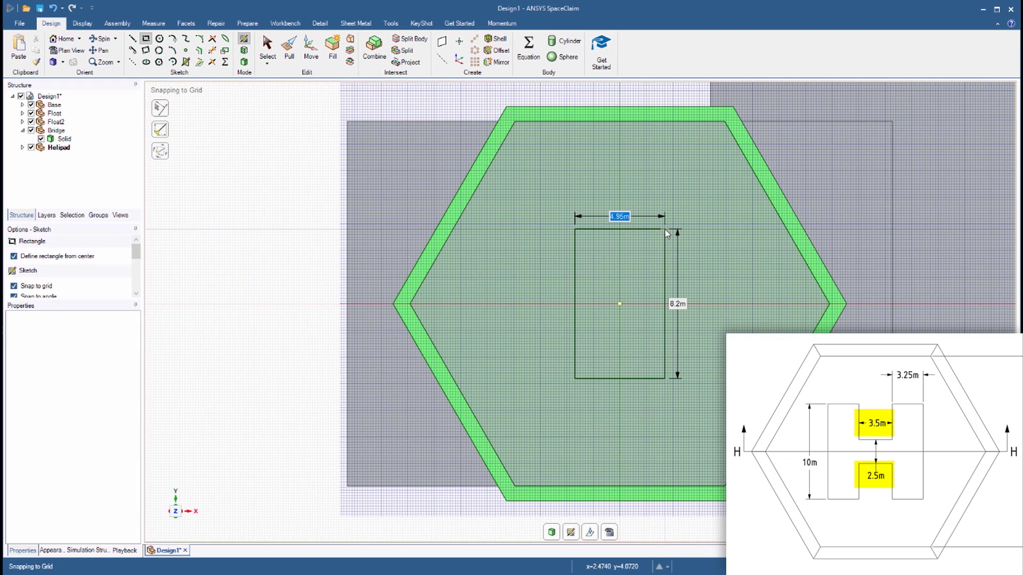
key(Tab)
text(2.5)
key(Tab)
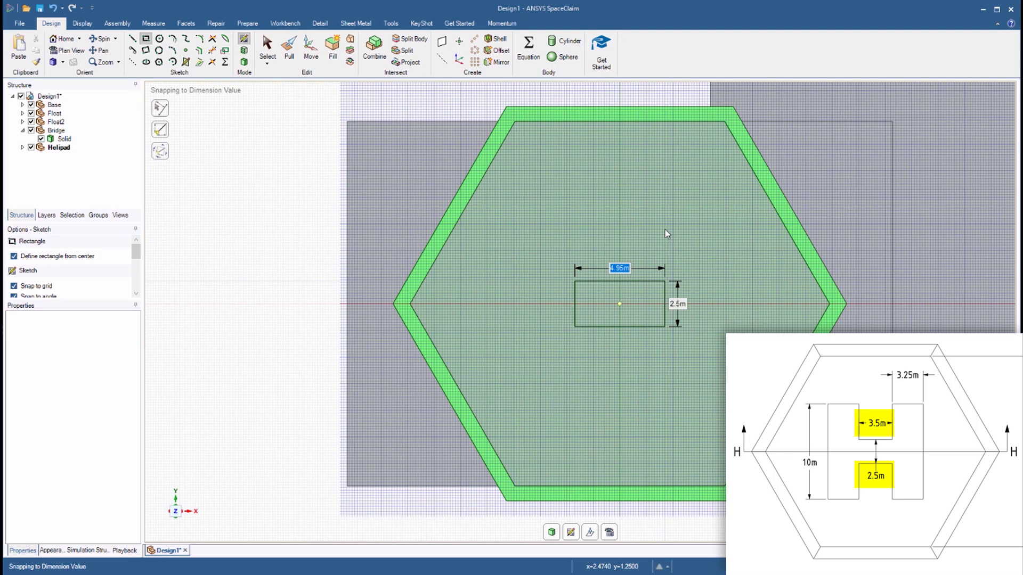
text(3.5)
key(Tab)
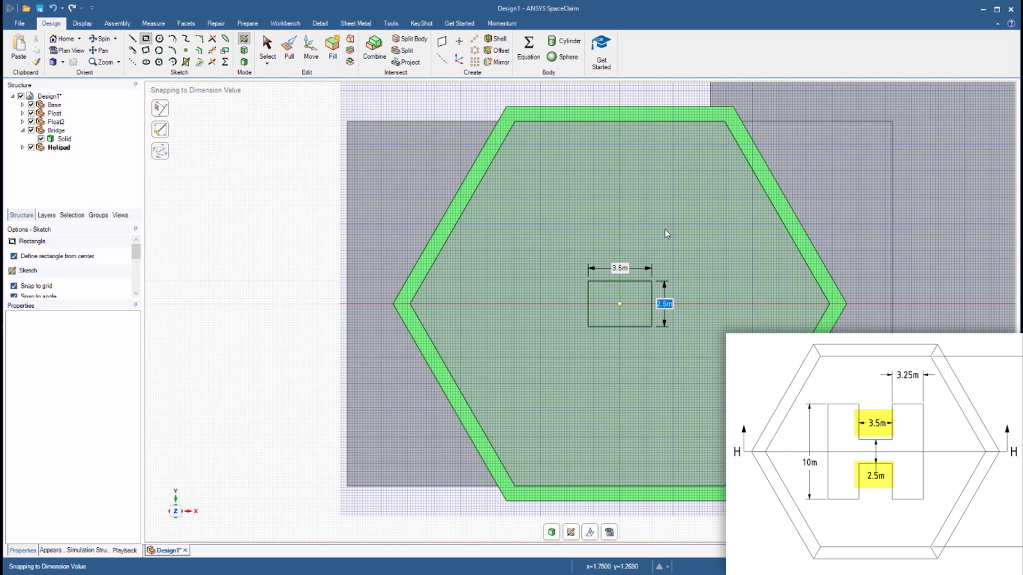
- Sketch a corner-defined rectangle 3.25 m wide and 10 m high on each side of the central rectangle, vertically centred on it, to form an H
click(80, 258)
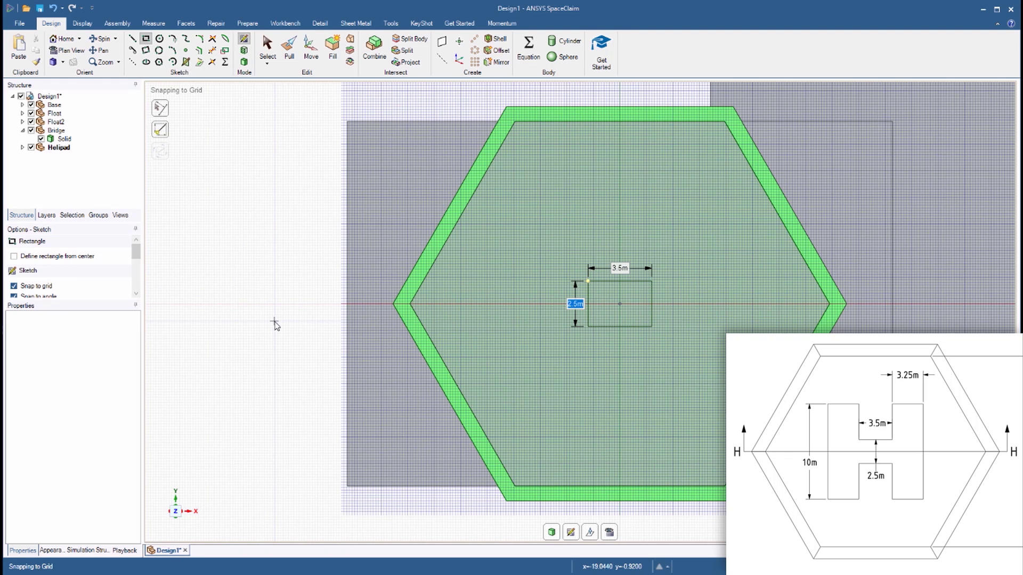
key(shift)
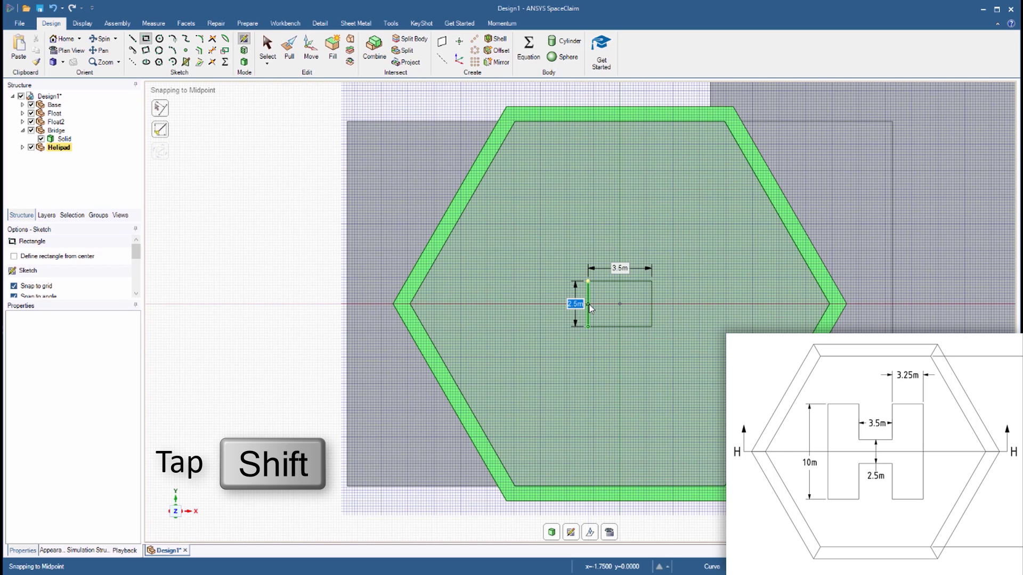
key(shift)
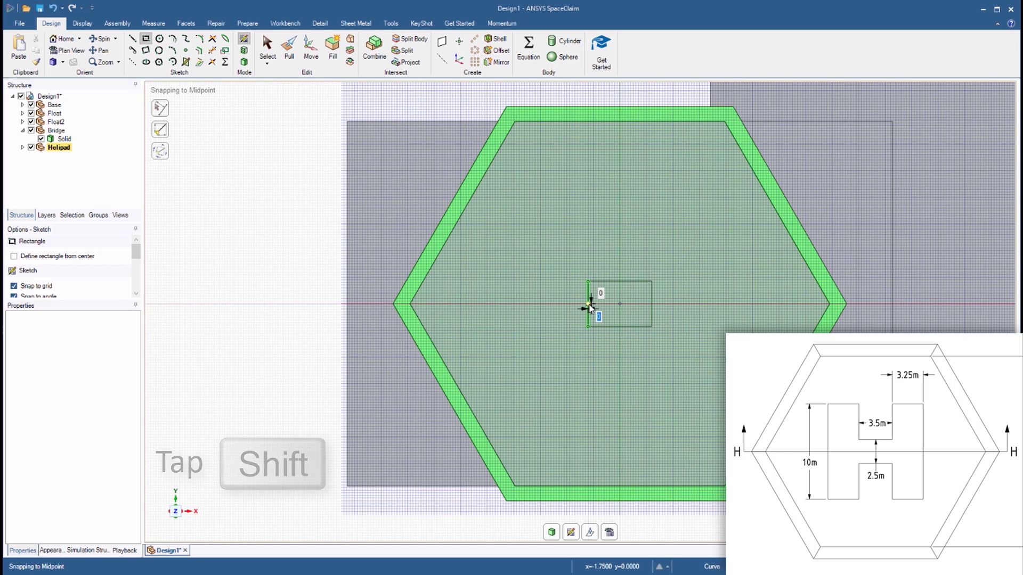
click(588, 215)
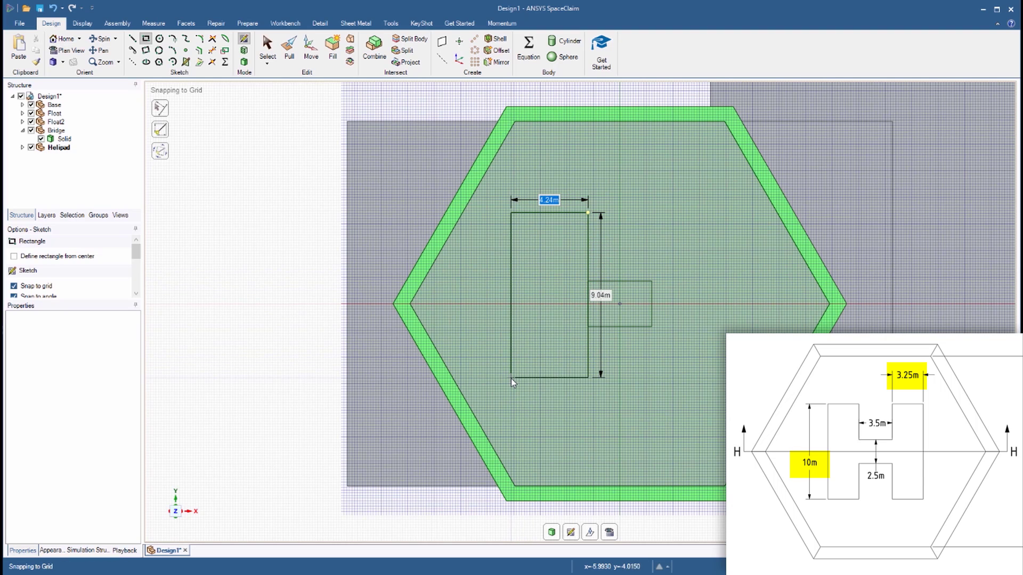
text(3.25)
key(Tab)
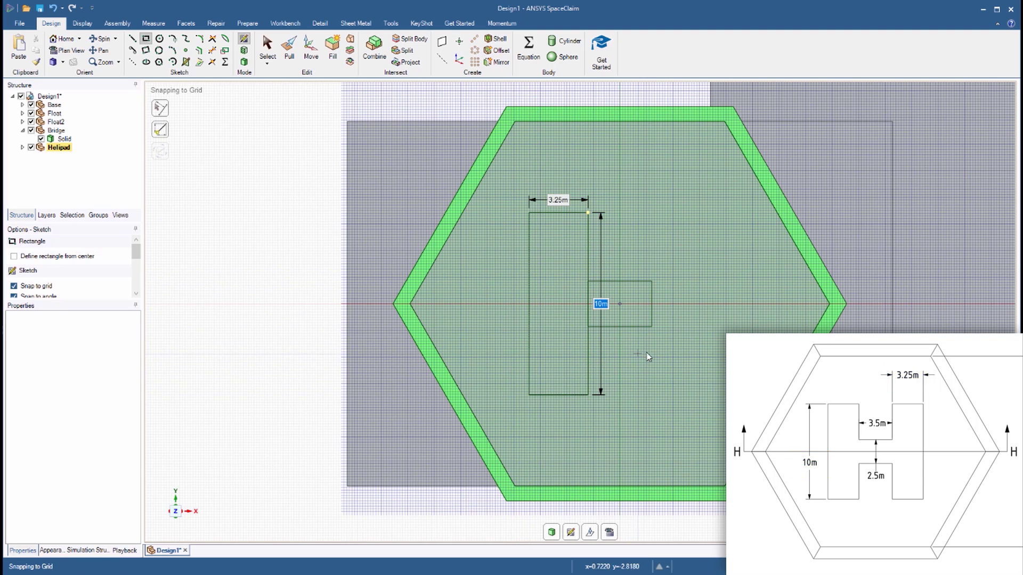
key(Return)
click(651, 304)
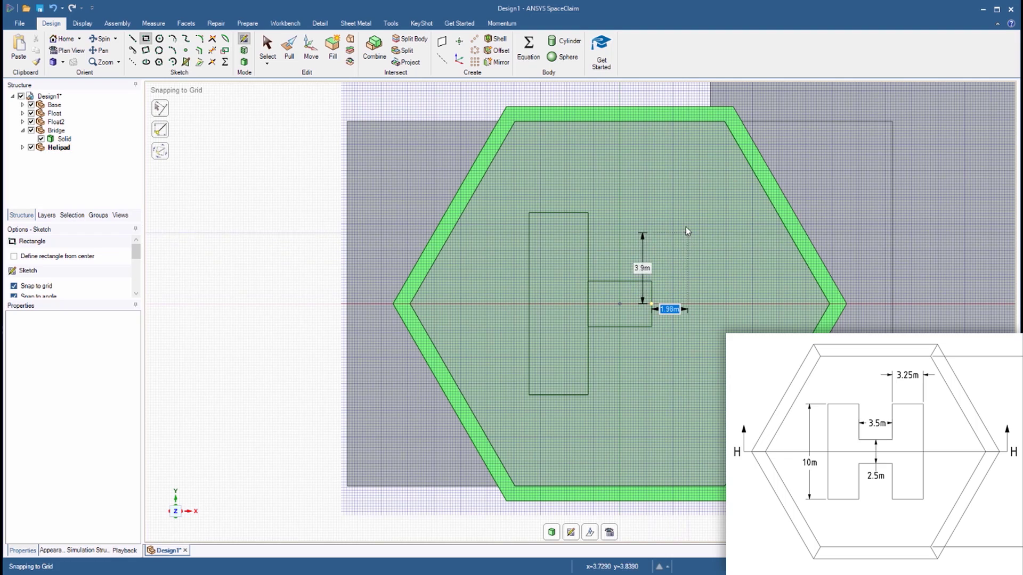
key(Escape)
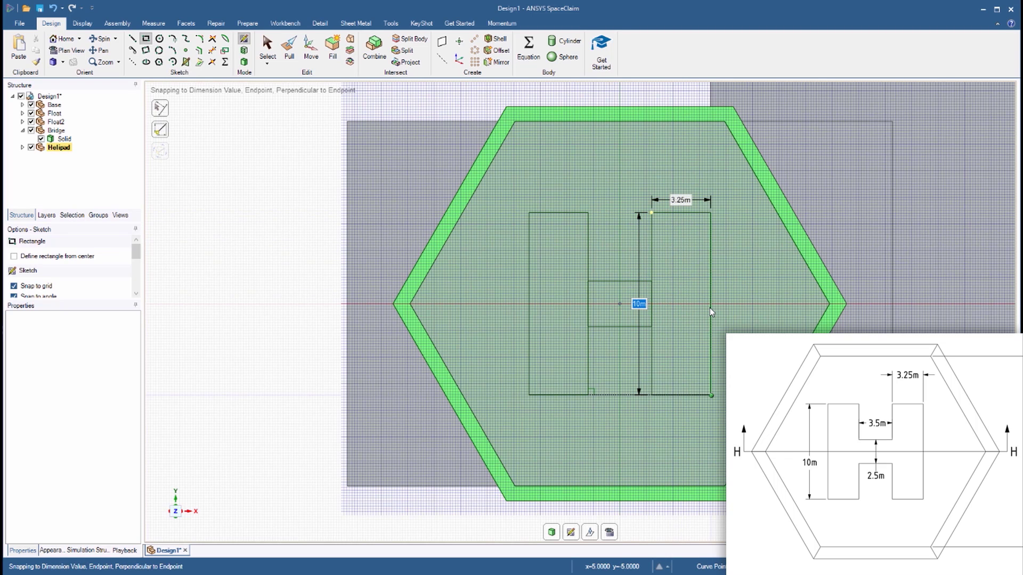
- Trim the two edges shared by the H's crossbar and legs, and return to 3D mode
click(212, 54)
click(651, 304)
click(588, 303)
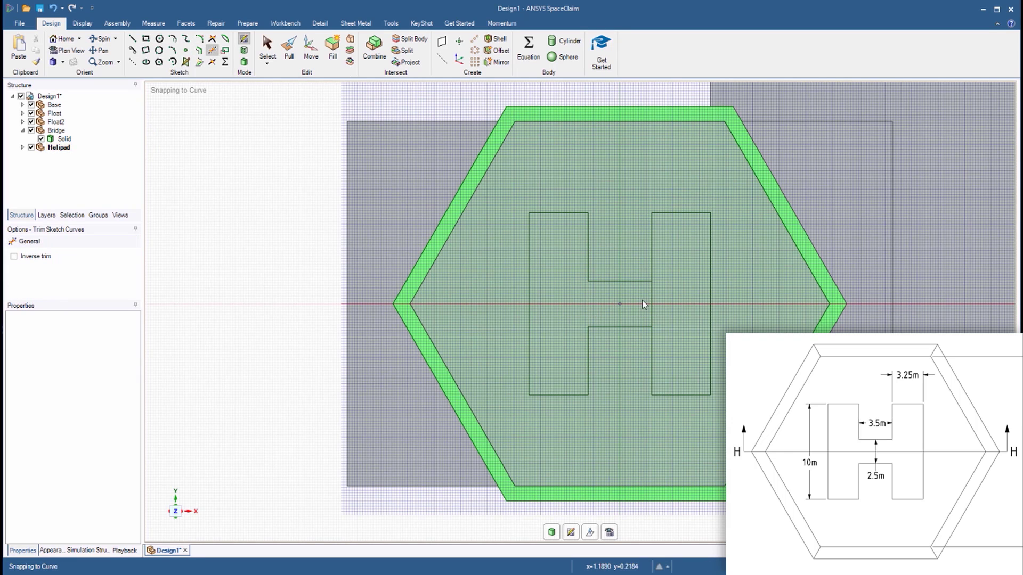
key(d)
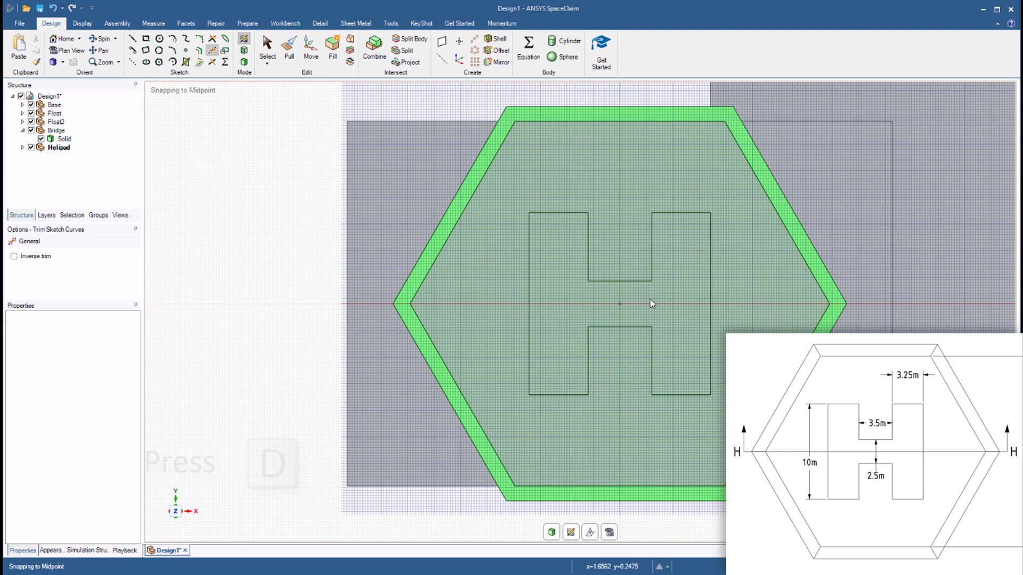
- Color the H face on the helipad bright yellow
click(569, 295)
click(82, 23)
click(106, 46)
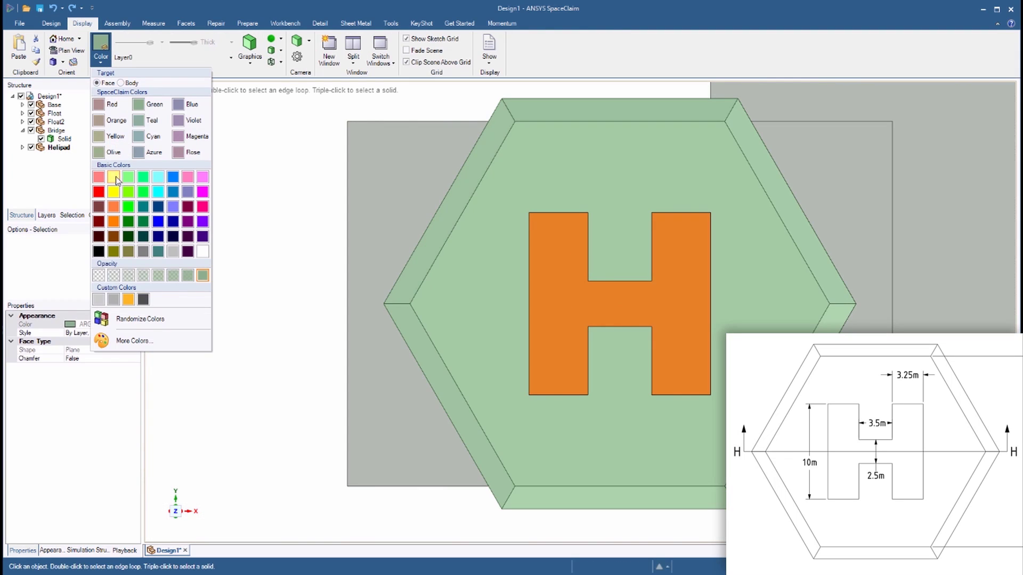
click(115, 193)
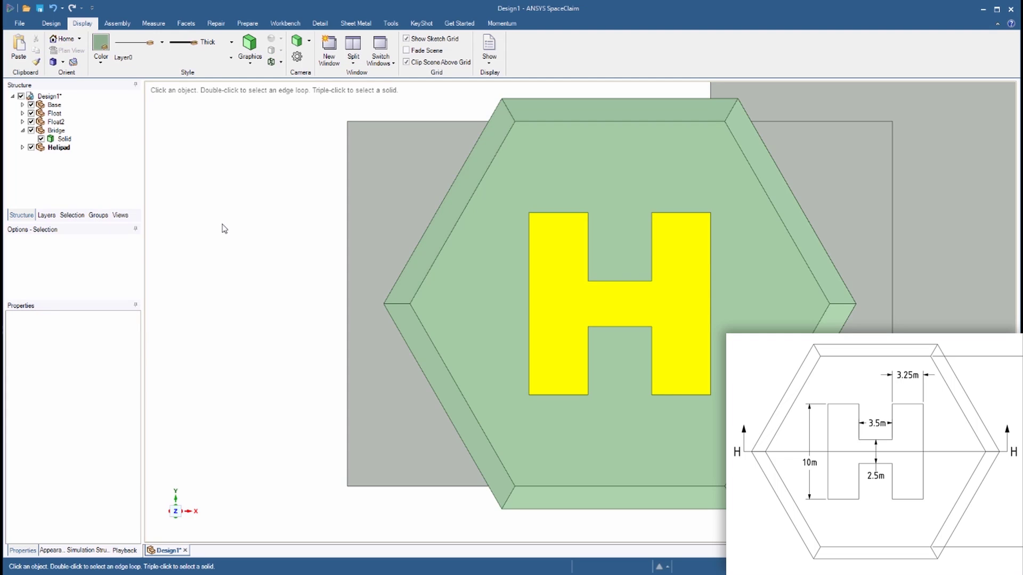
- Create a new component under the root design and name it Oil Derrick
key(h)
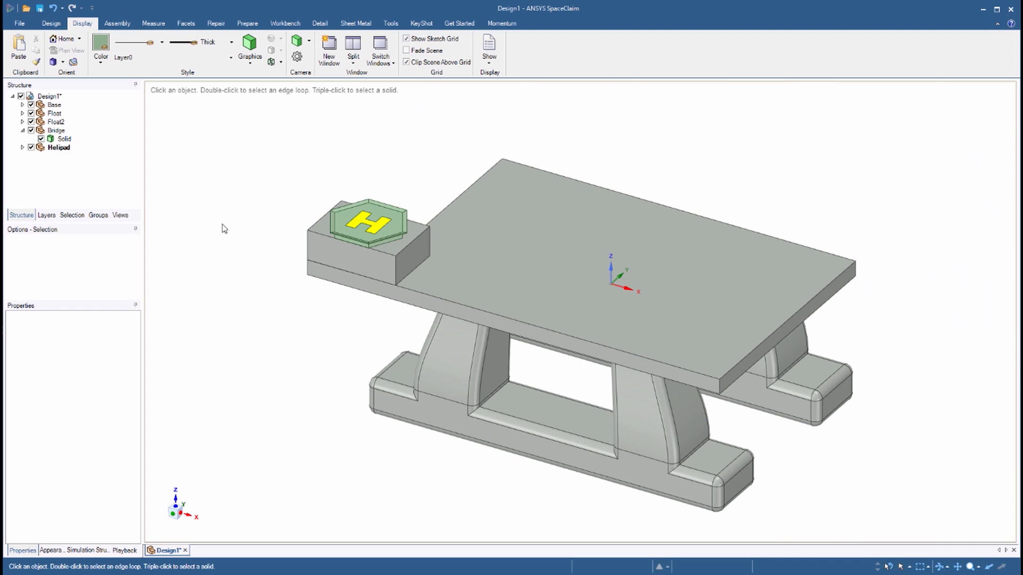
click(49, 96)
right_click(48, 97)
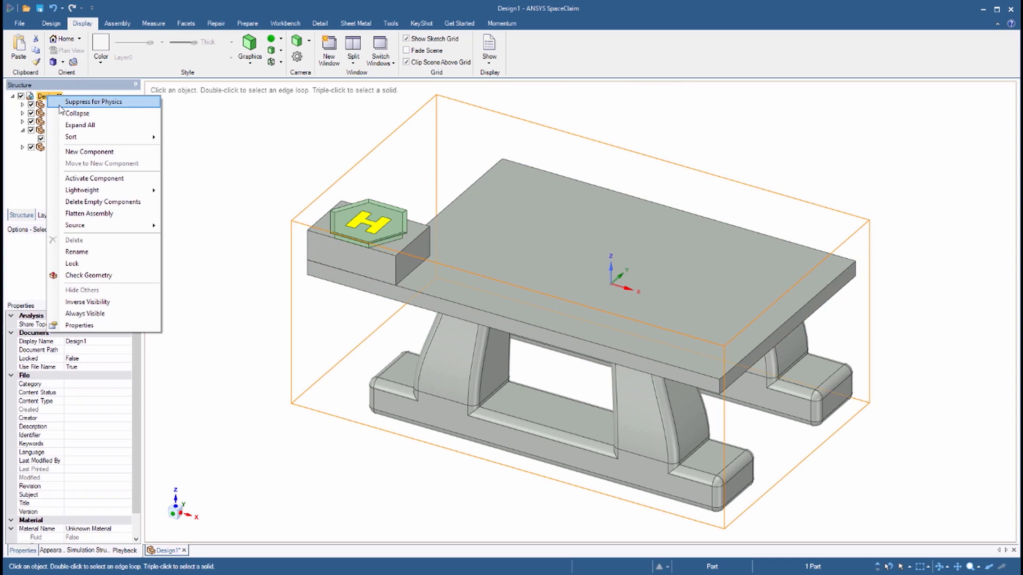
click(94, 151)
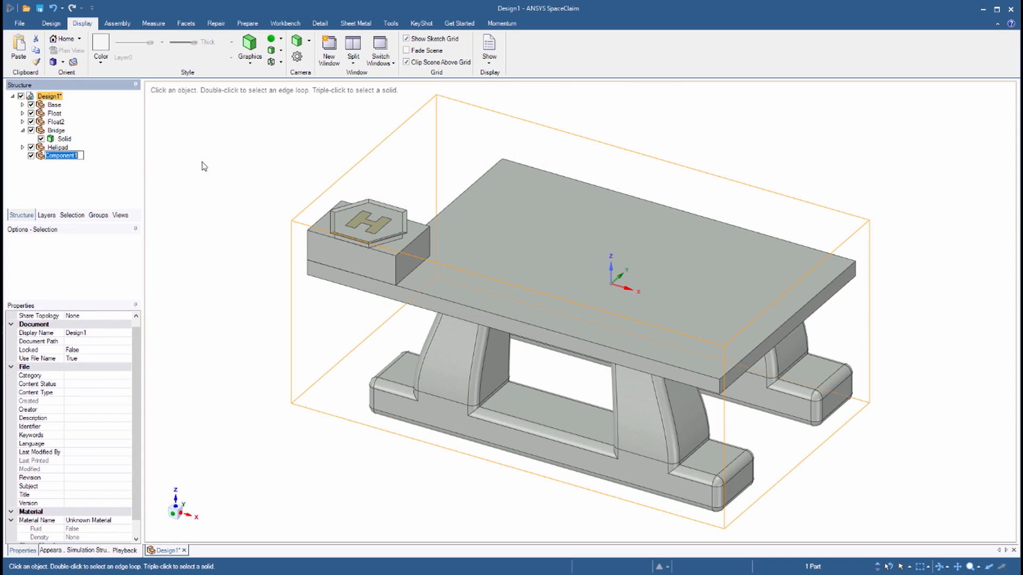
text(Oil Derrick)
key(Return)
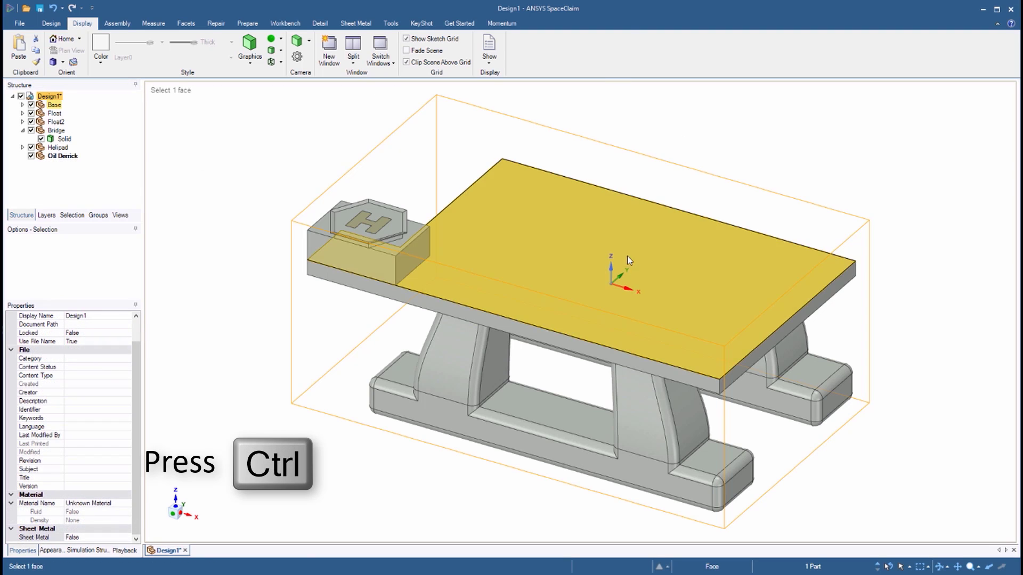
- On the plane through the origin's X and Z axes, sketch a 62 m construction line vertically upward from the platform slab's top edge
ctrl+click(612, 274)
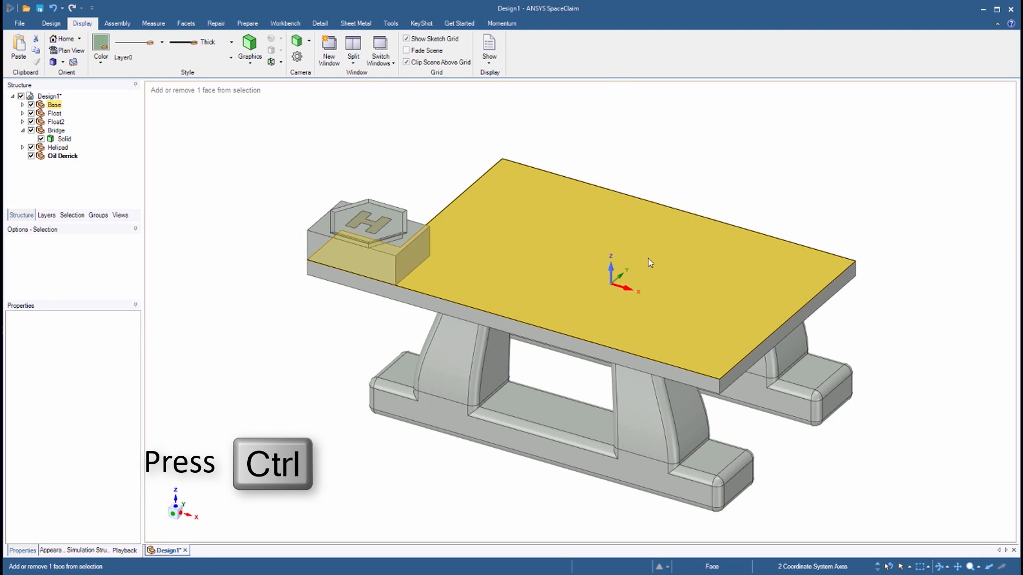
key(k)
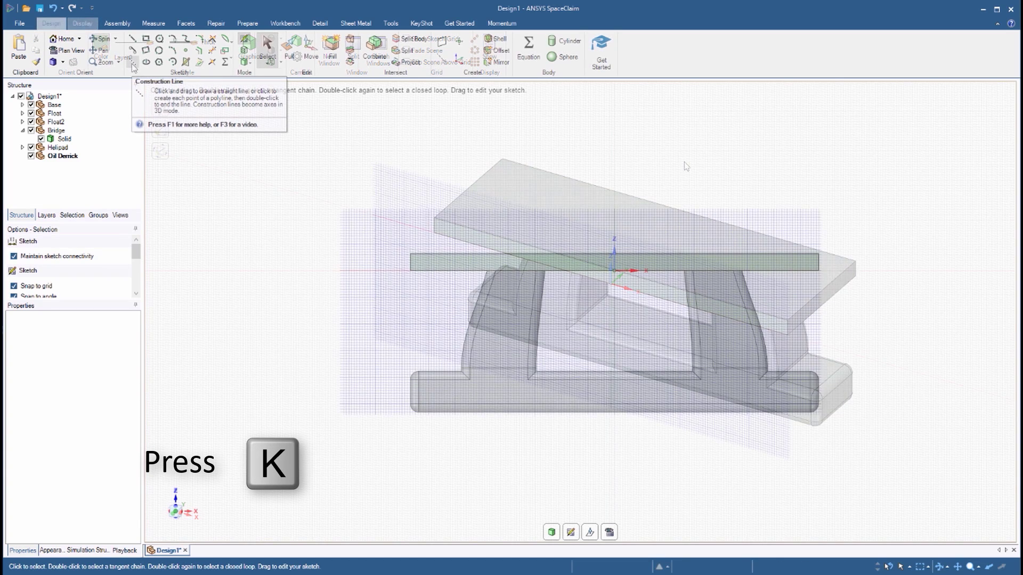
click(132, 62)
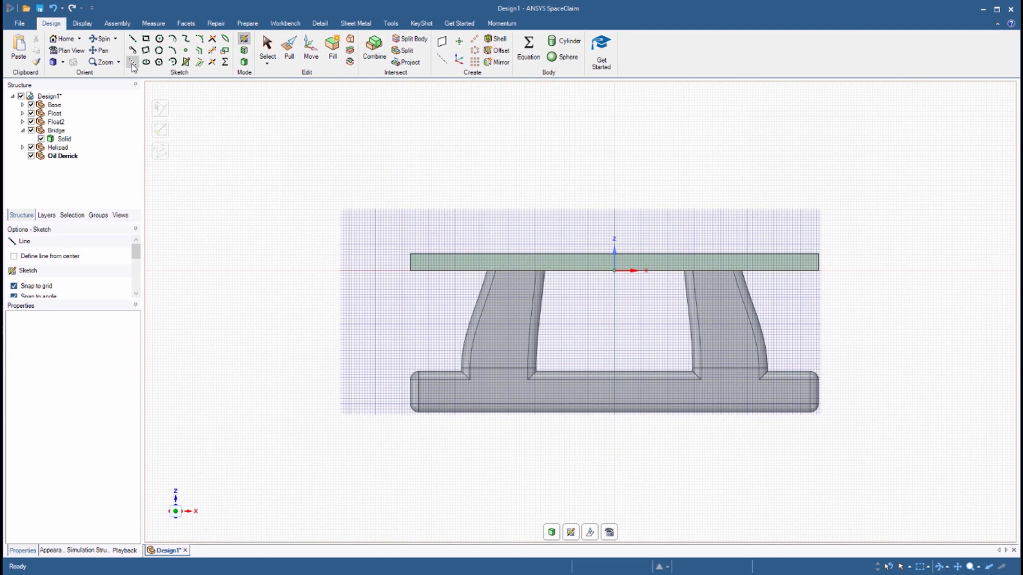
click(614, 255)
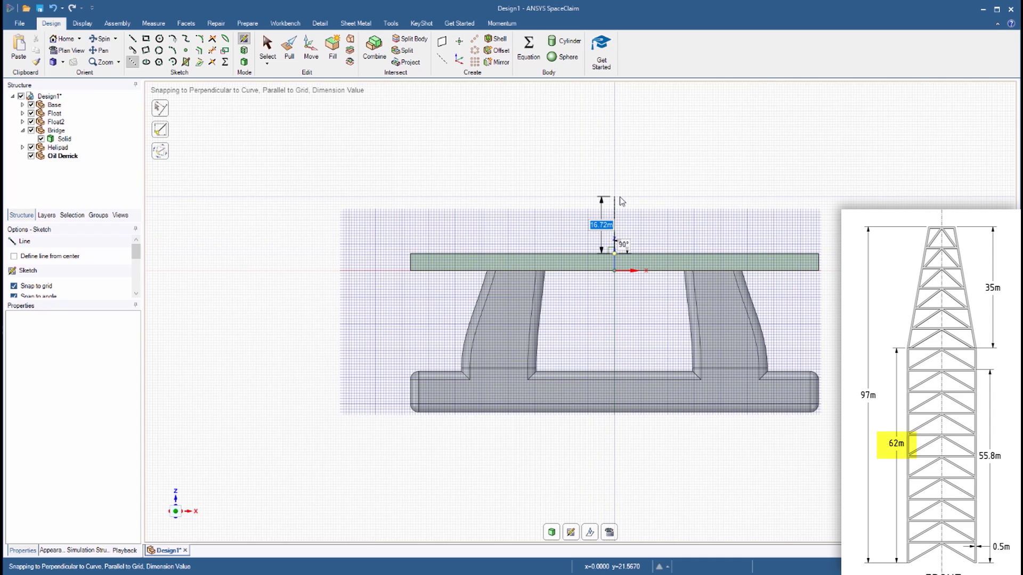
text(62)
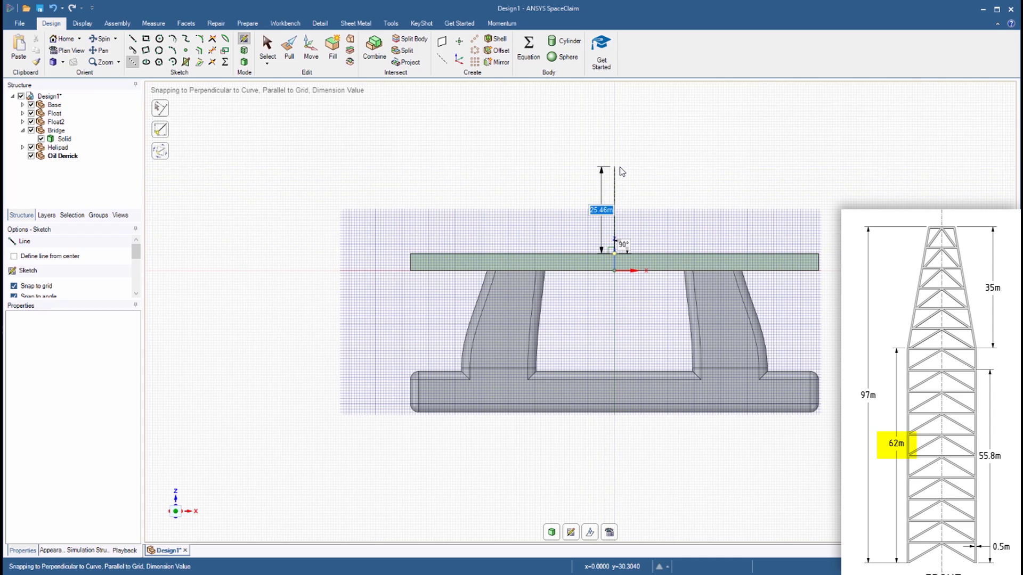
key(Return)
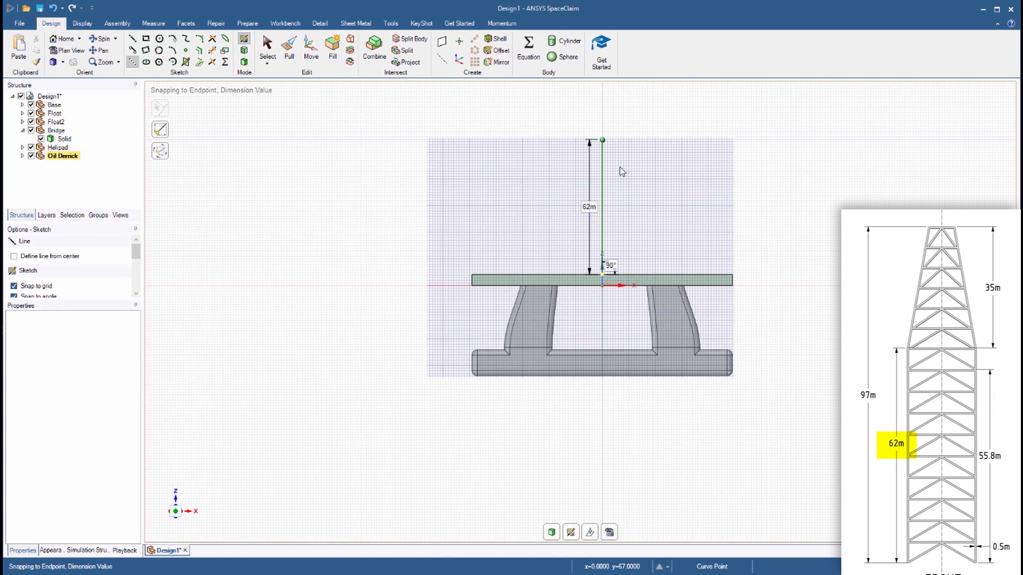
- Sketch a 20 m by 20 m square on the platform slab's top face, centred on the origin, and return to 3D mode
key(m)
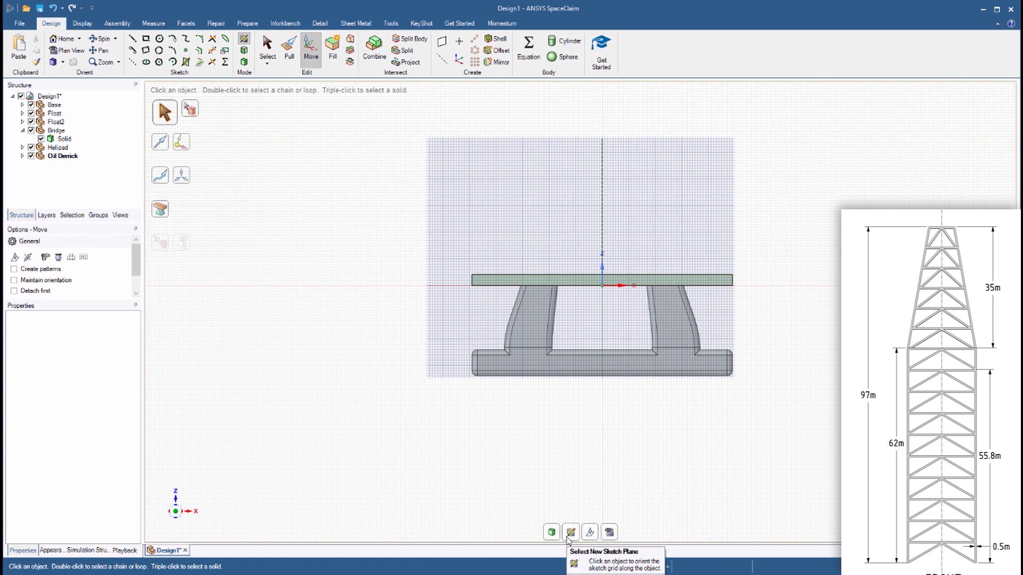
key(v)
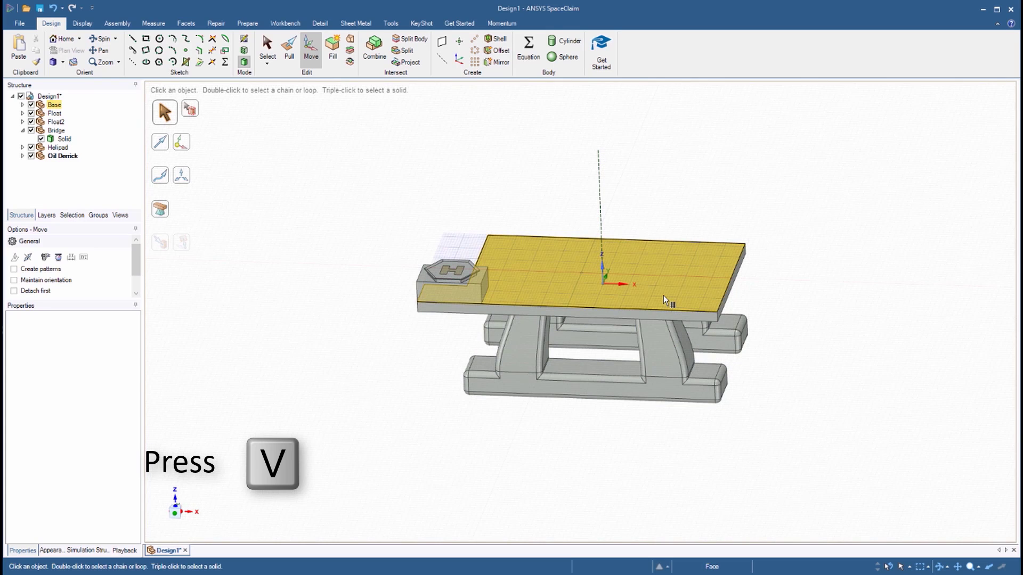
key(r)
click(602, 256)
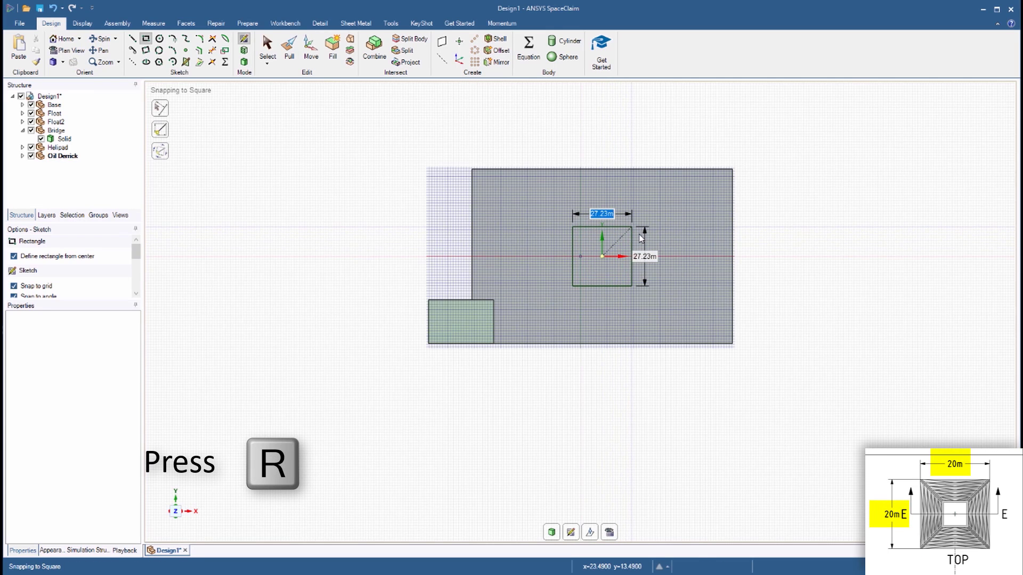
text(20m)
key(Tab)
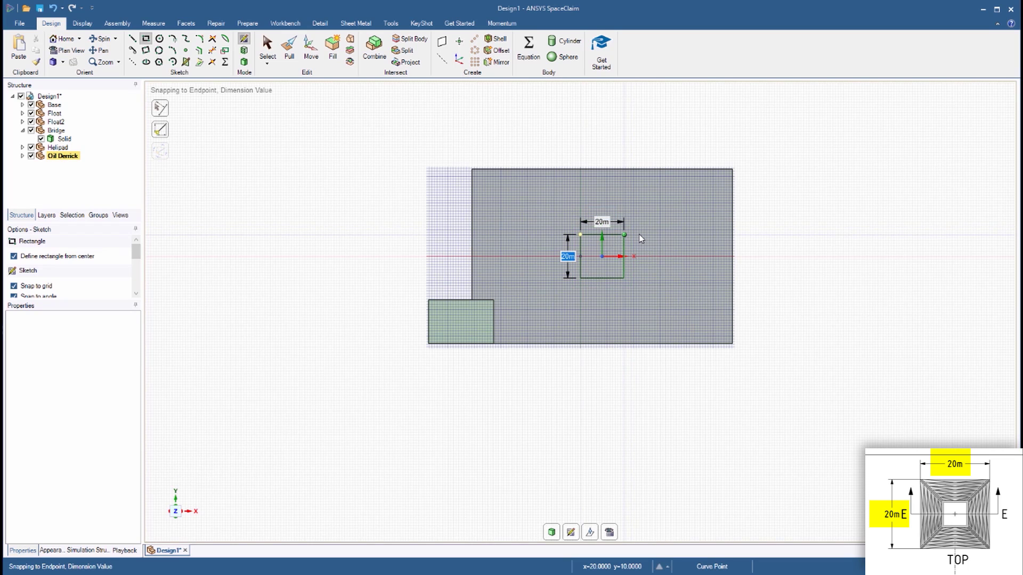
key(d)
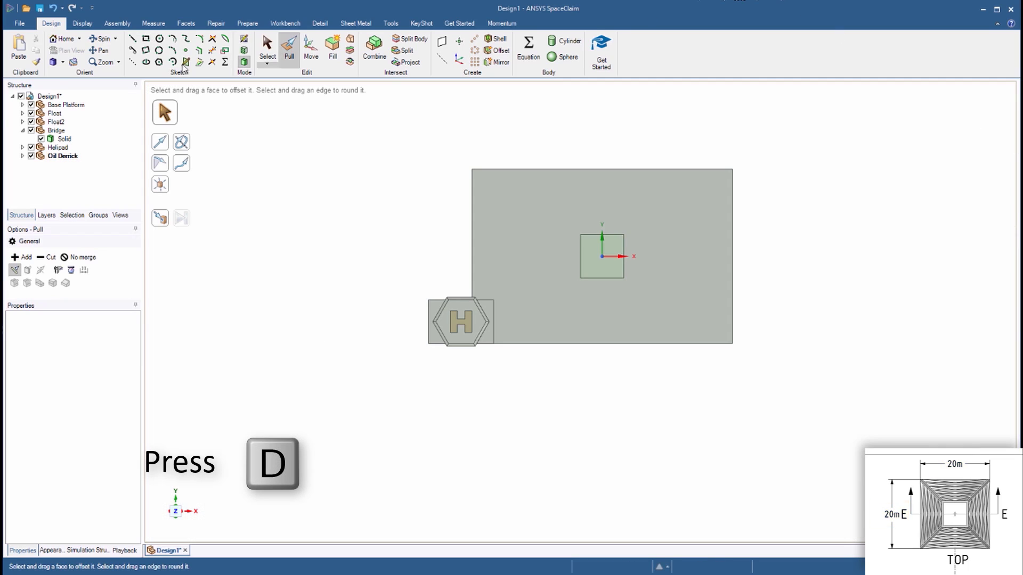
- Hide the Base Platform component and pull the 20 m square upward 62 m to form the derrick's solid block
click(31, 105)
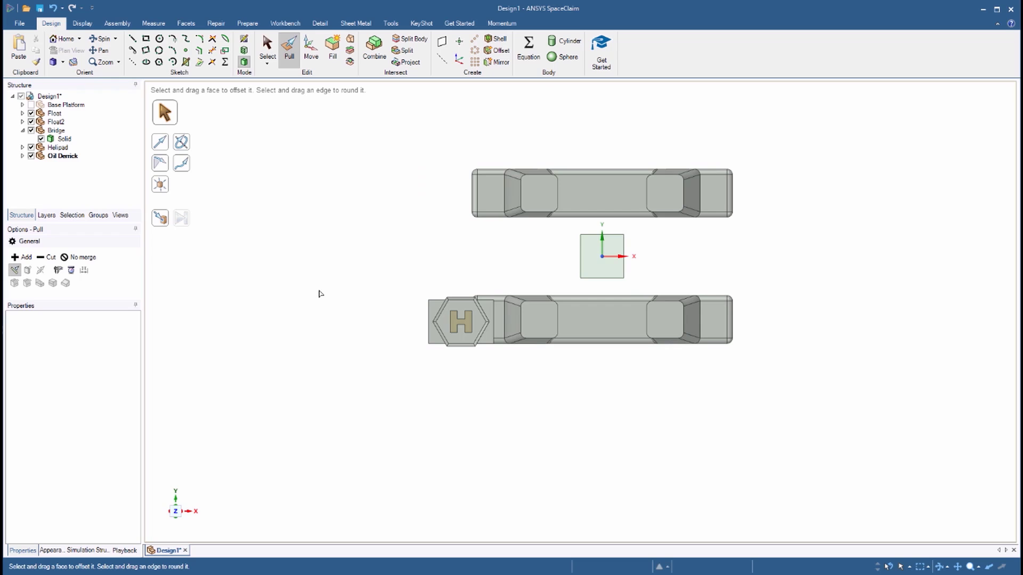
click(591, 261)
middle_drag(408, 240, 408, 144)
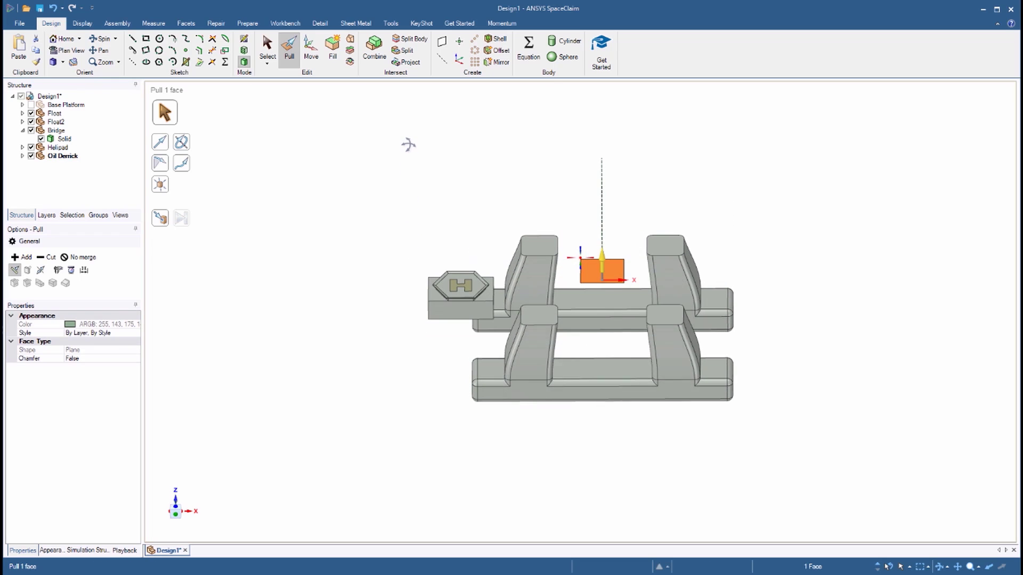
key(space)
text(62)
key(Return)
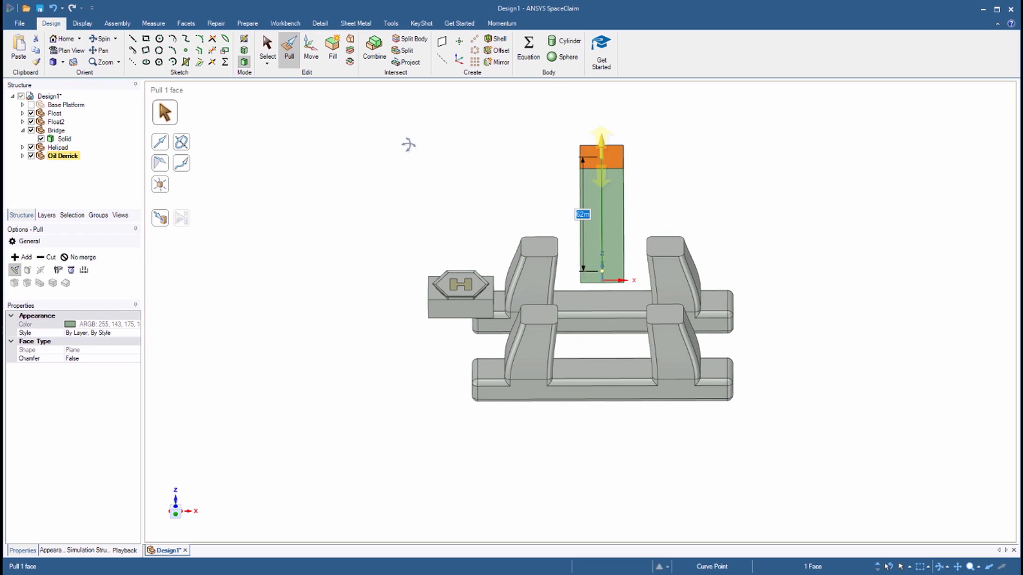
- Shell the derrick block with a wall thickness of 0.5 m, removing its top face
click(498, 40)
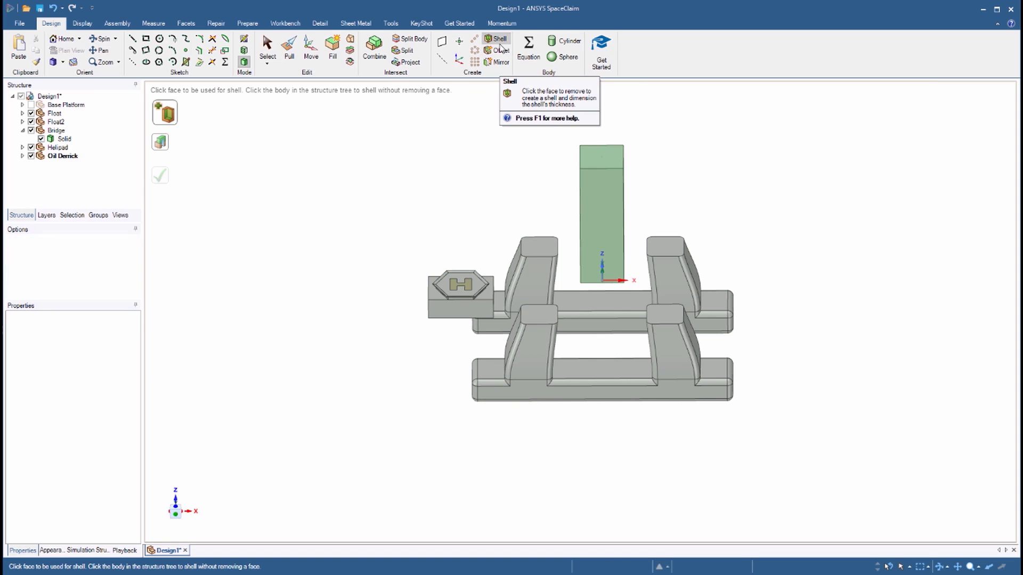
click(590, 166)
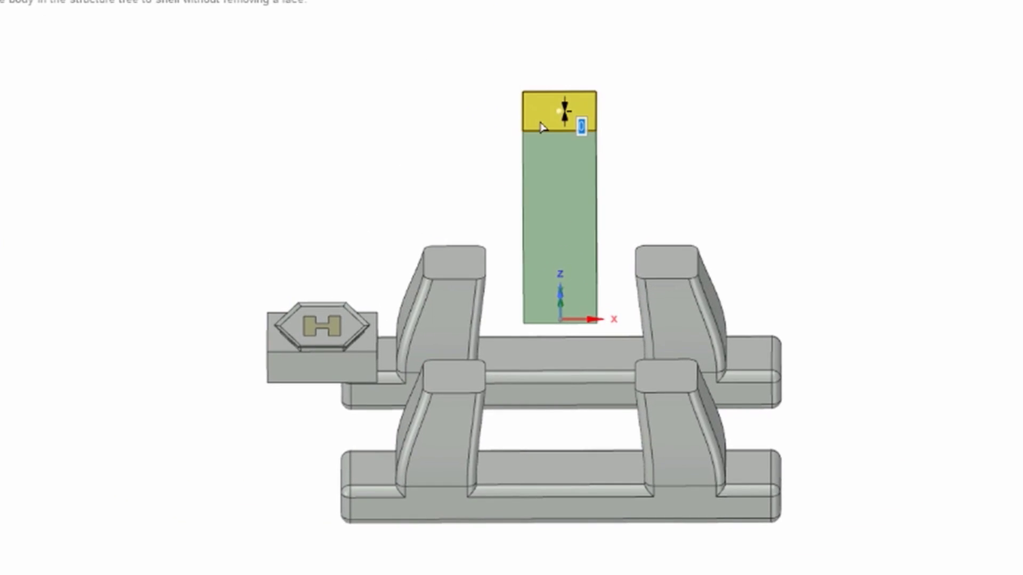
click(540, 127)
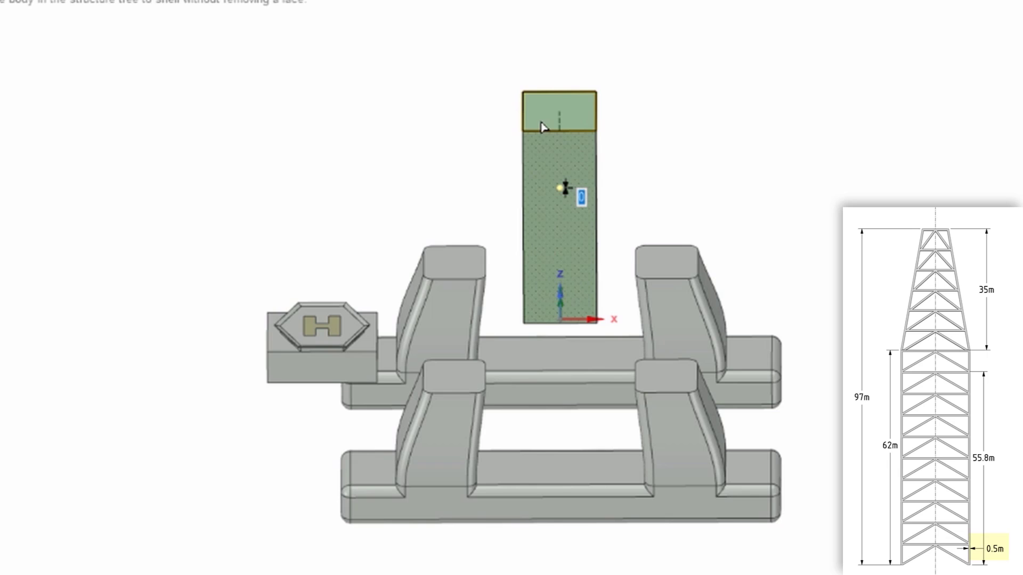
text(.5)
key(Return)
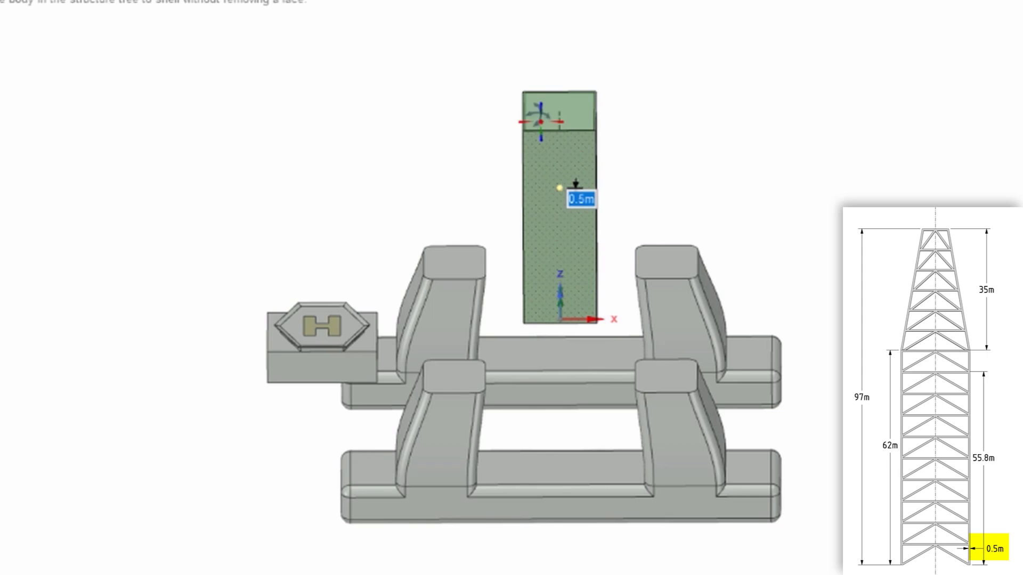
key(v)
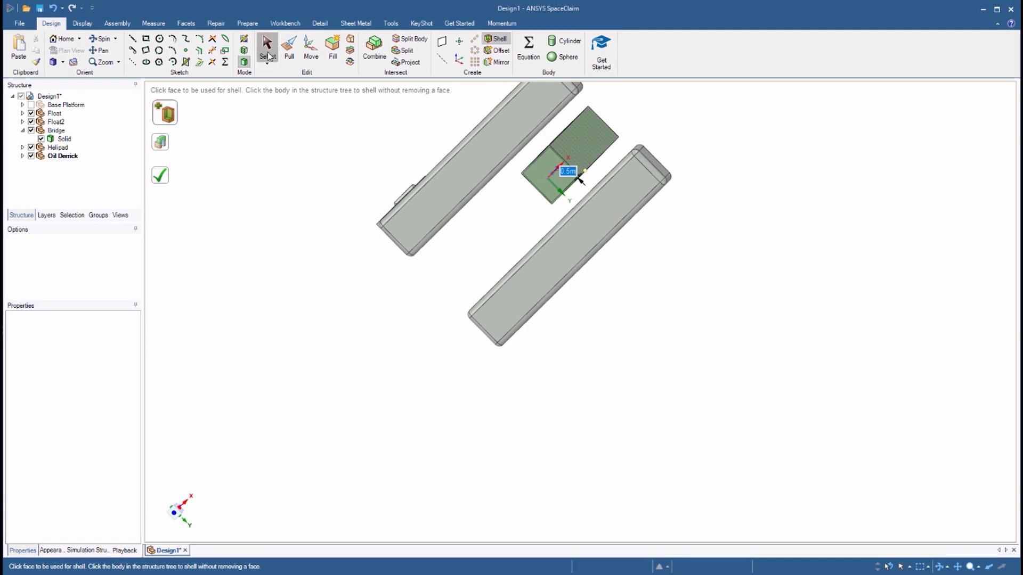
click(268, 54)
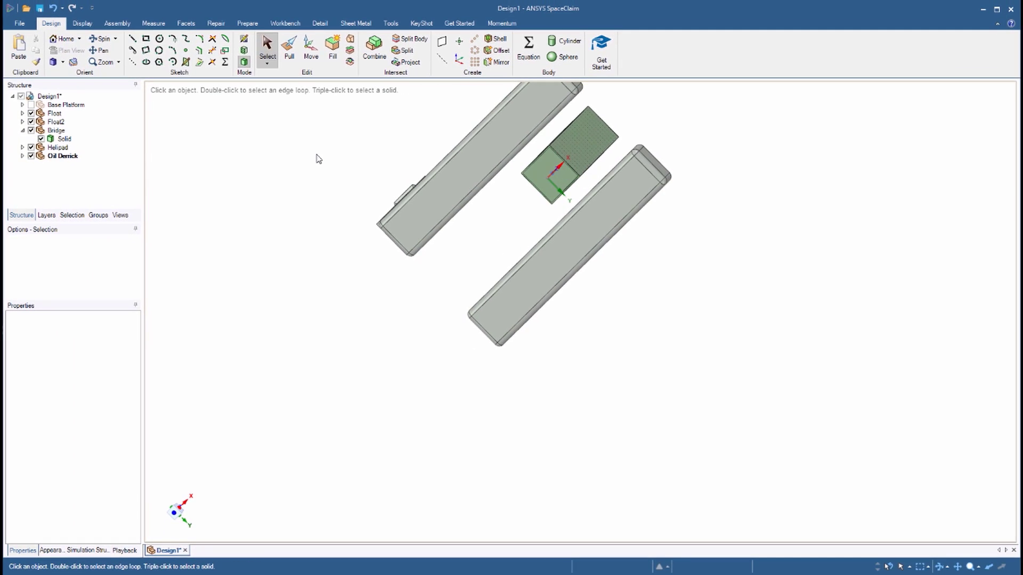
- Start a sketch on the derrick's front face and move the sketch plane outward, in front of that face
key(h)
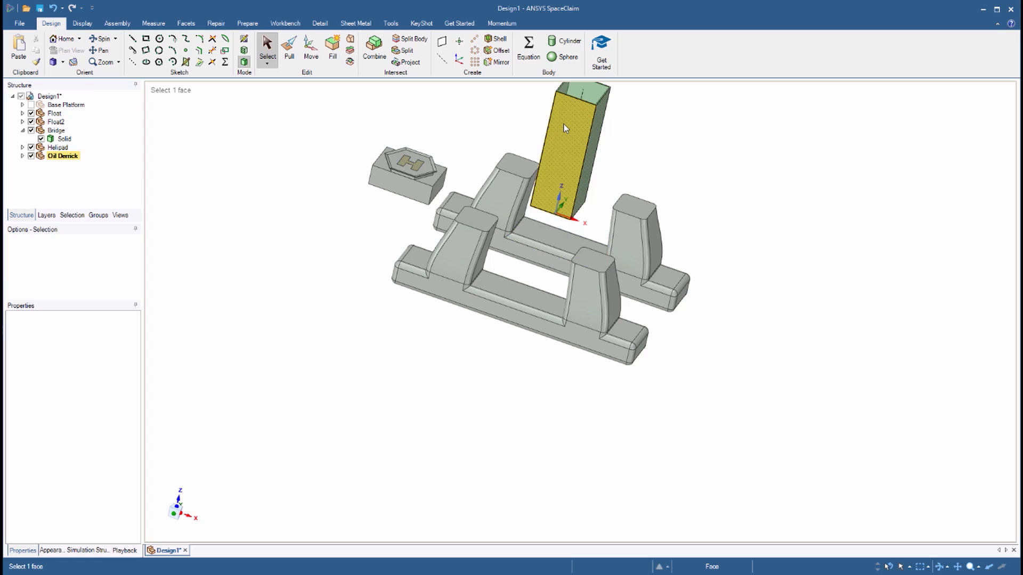
click(563, 123)
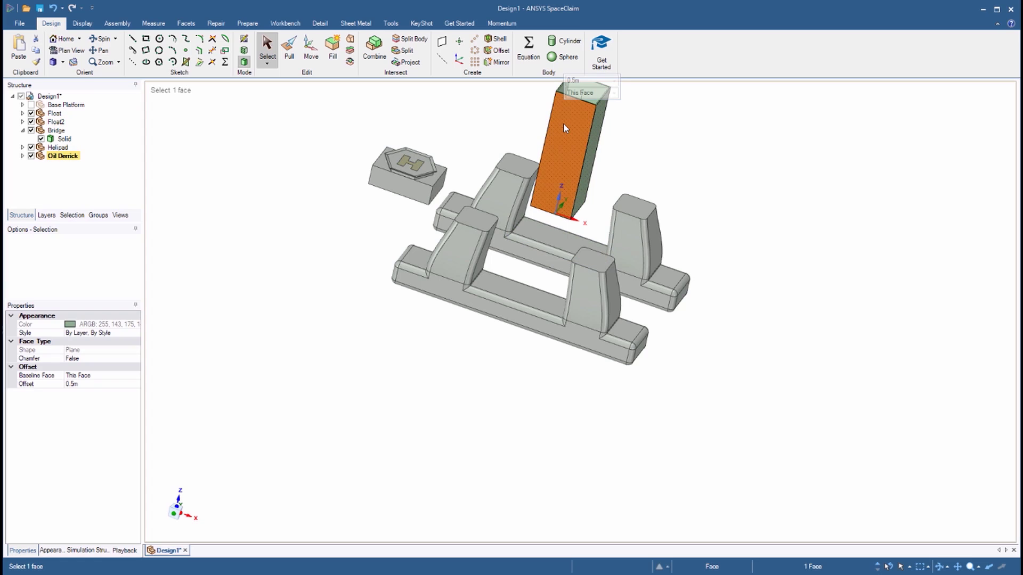
key(k)
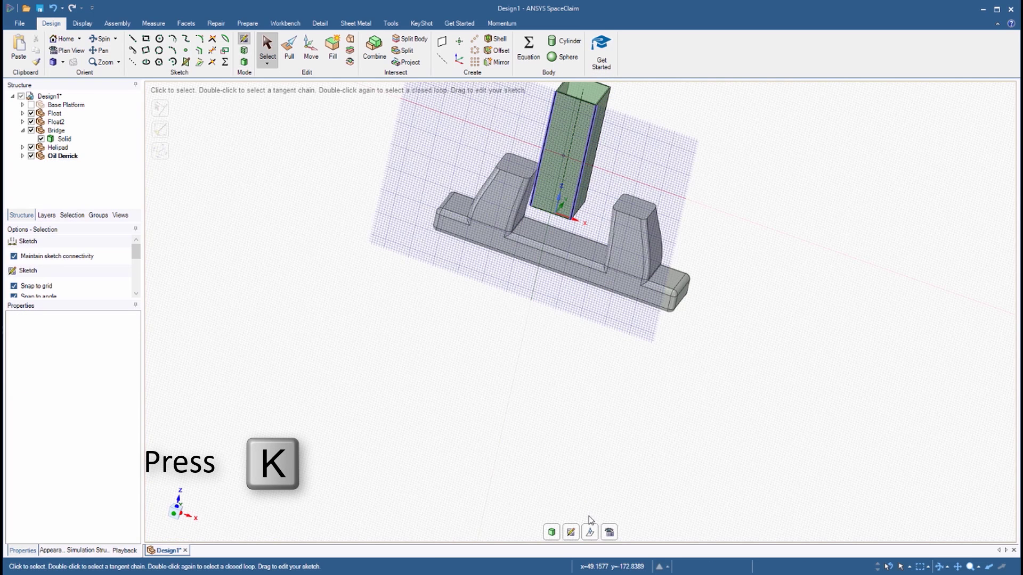
click(589, 534)
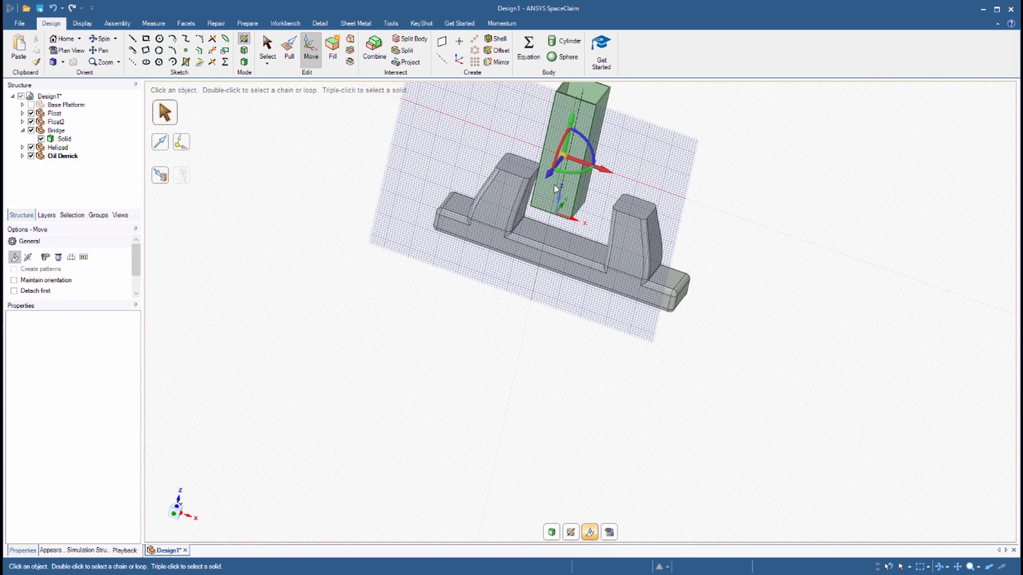
drag(548, 174, 542, 181)
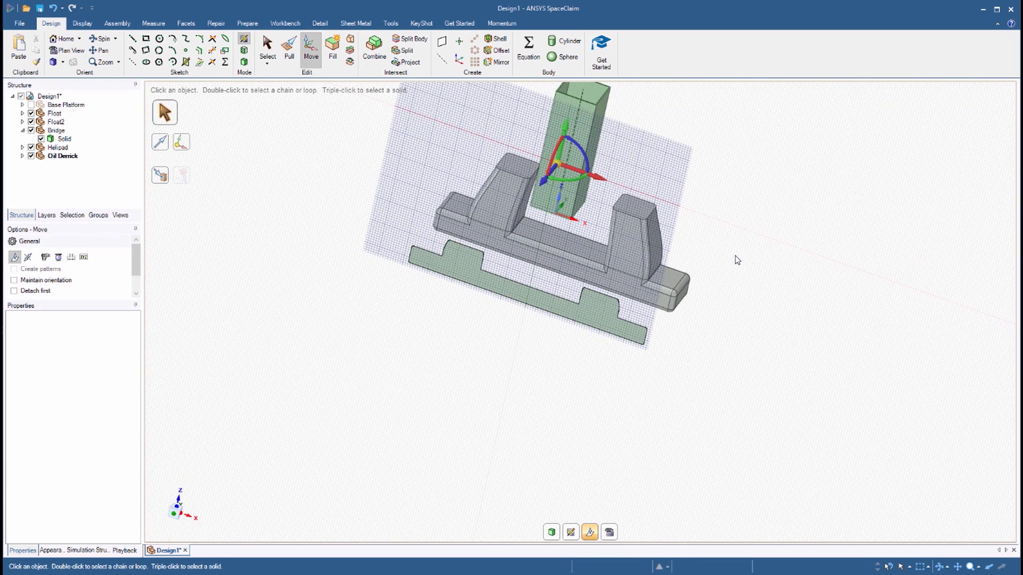
scroll(735, 258, down, 3)
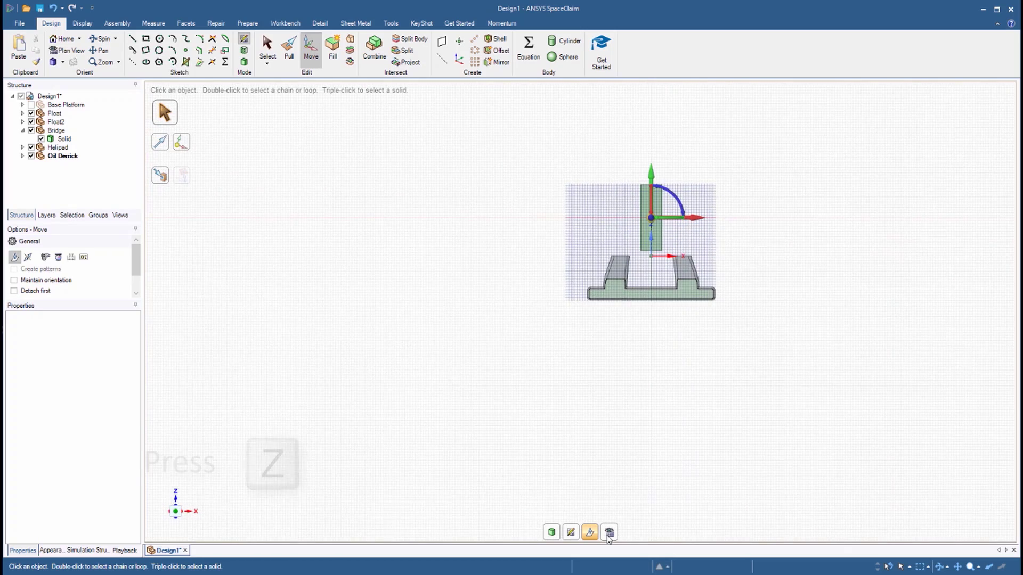
key(z)
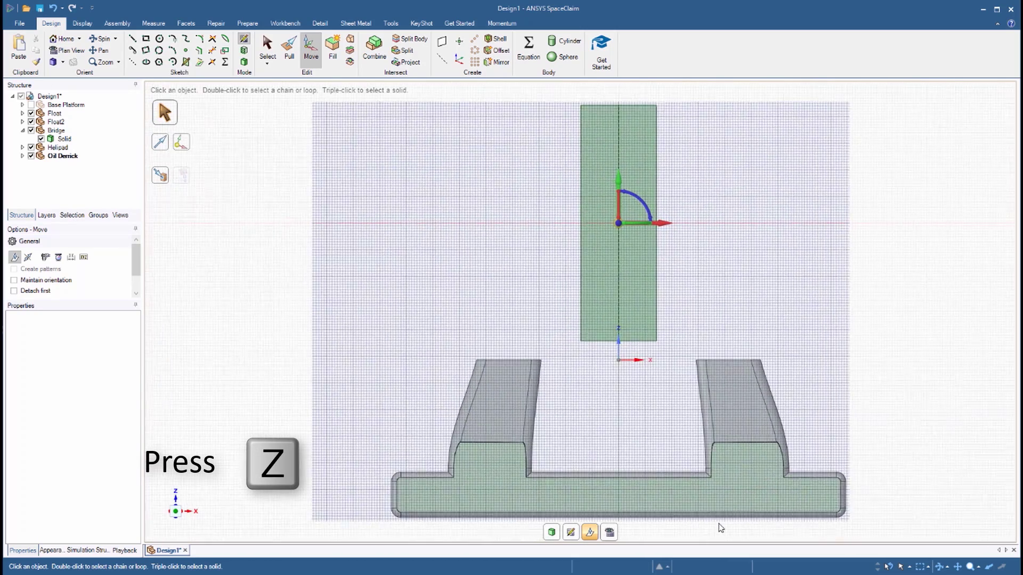
- Project the derrick's edges onto the sketch plane and copy the bottom line 5.7 m upward
click(199, 63)
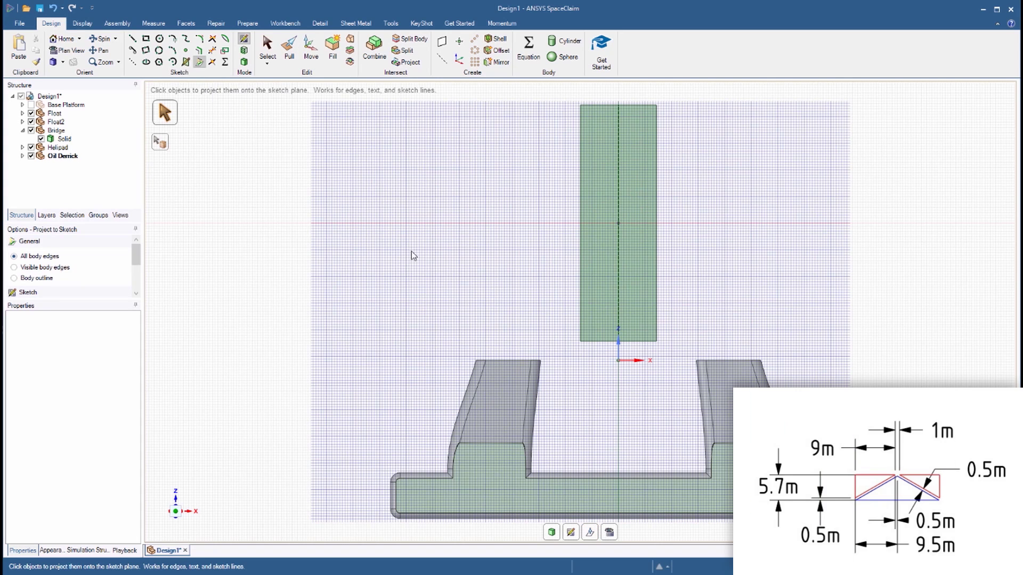
key(s)
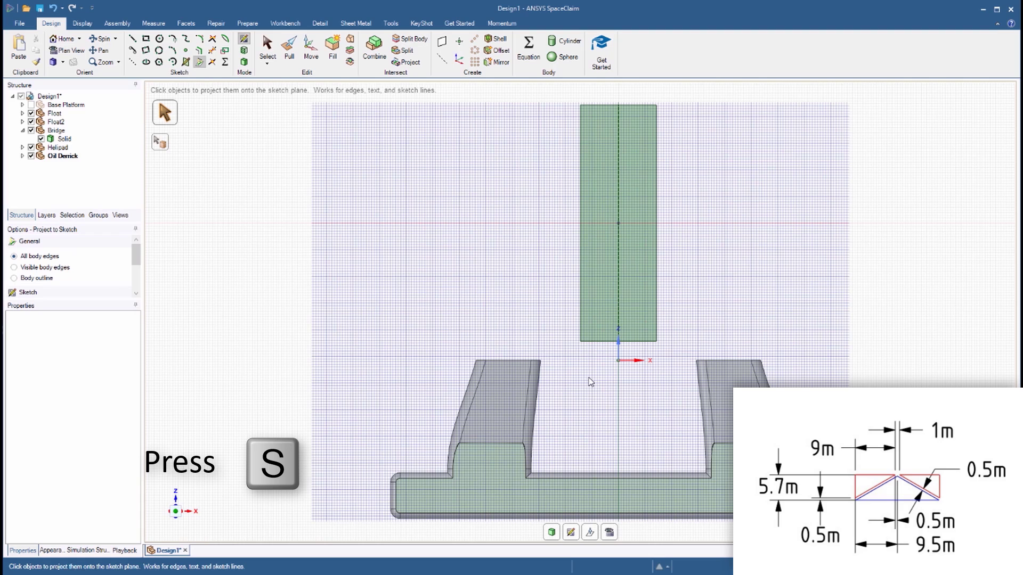
click(608, 342)
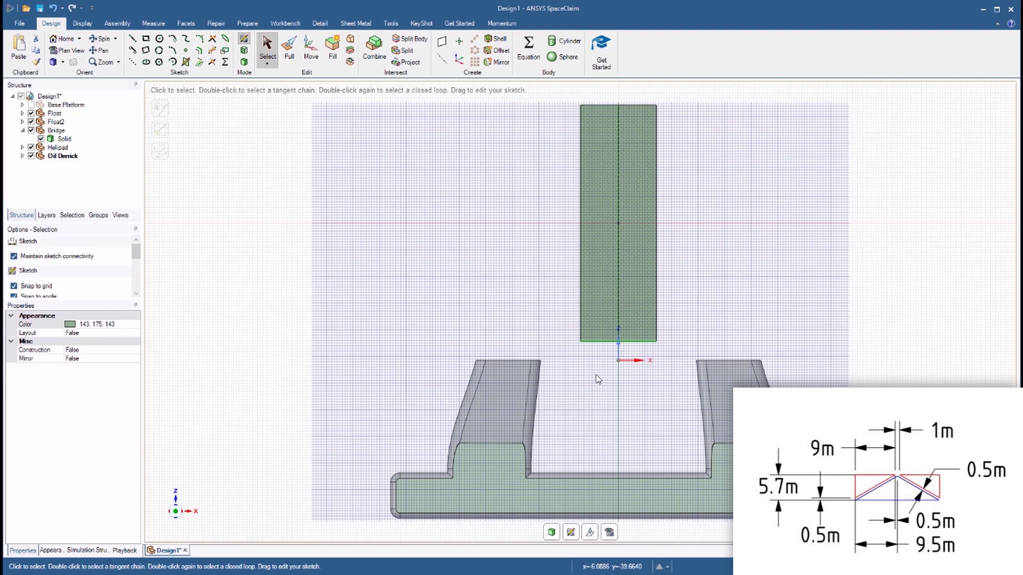
key(m)
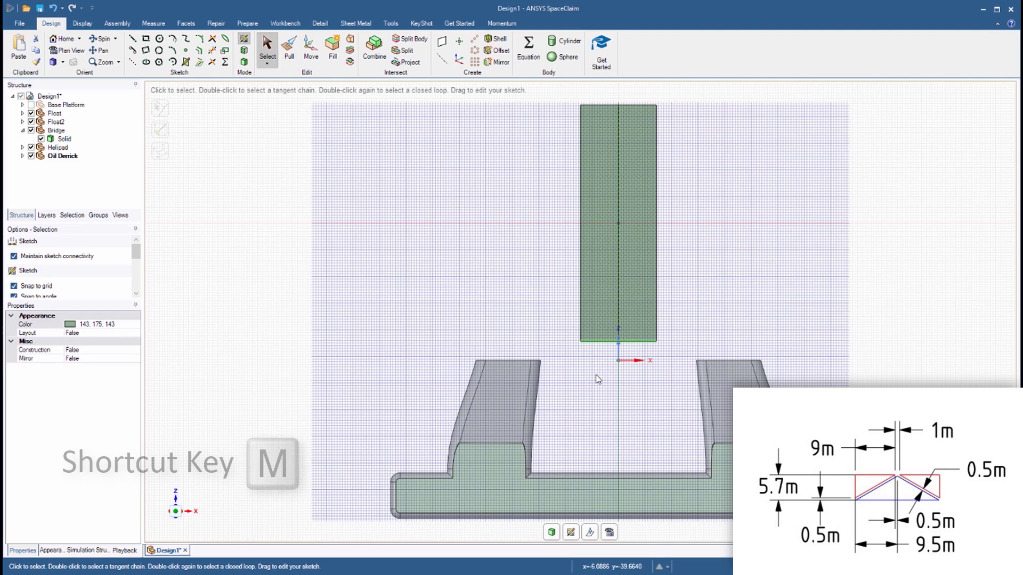
key(m)
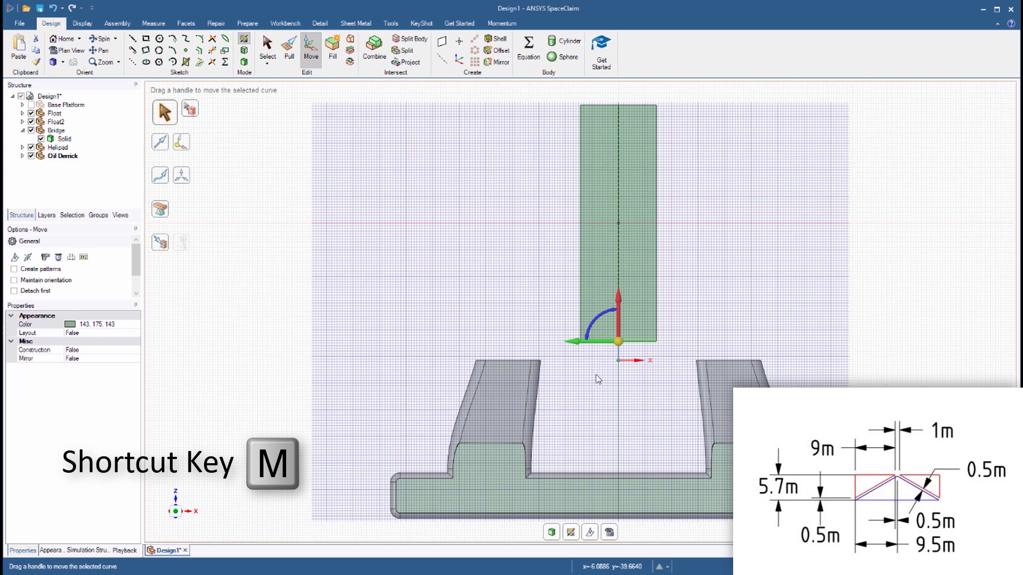
key(ctrl)
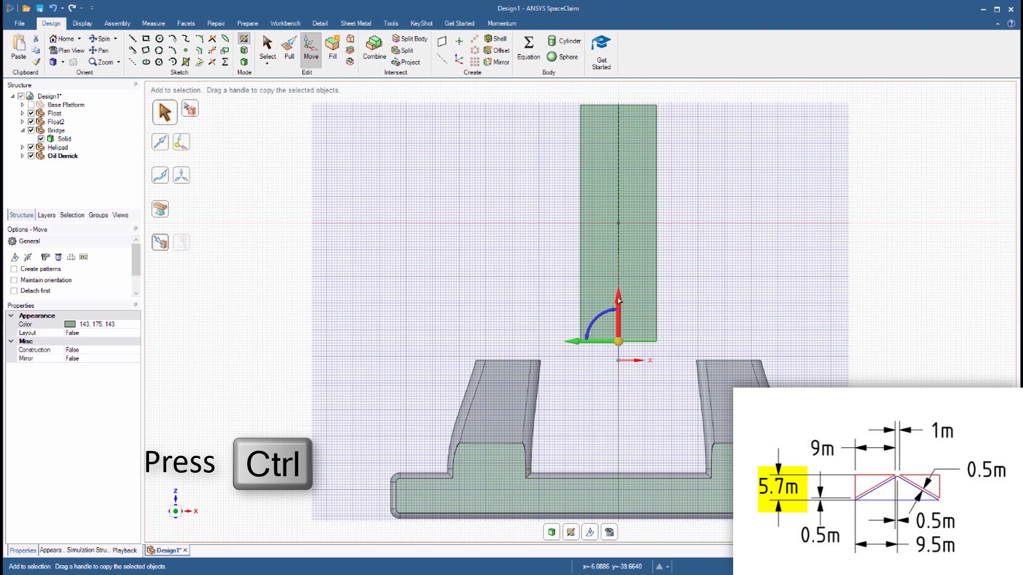
ctrl+drag(617, 301, 616, 258)
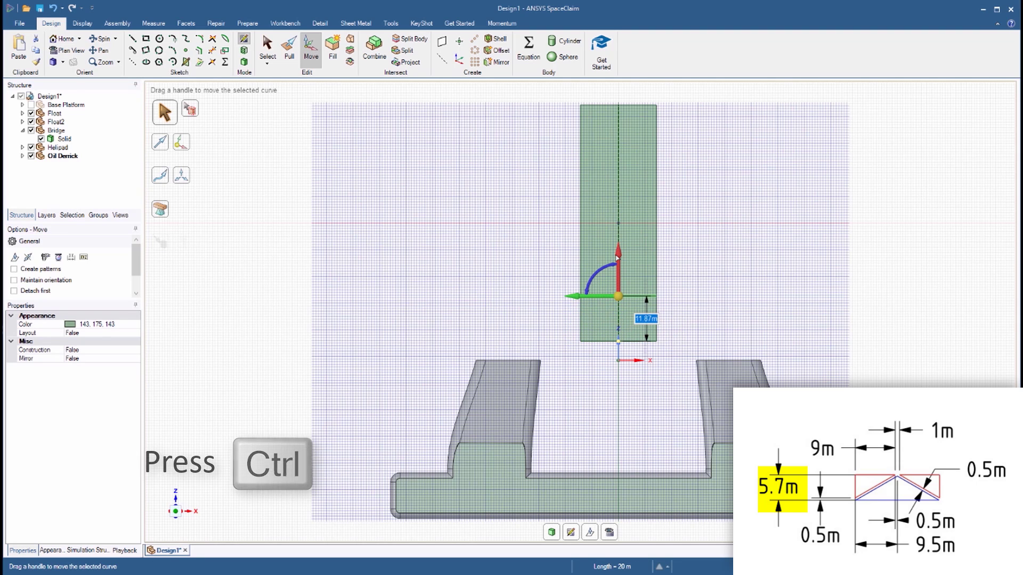
key(s)
- Sketch the left diagonal line from 9.5 m left and 0.5 m above the bottom midpoint to 0.5 m left on the 5.7 m line
scroll(616, 382, up, 4)
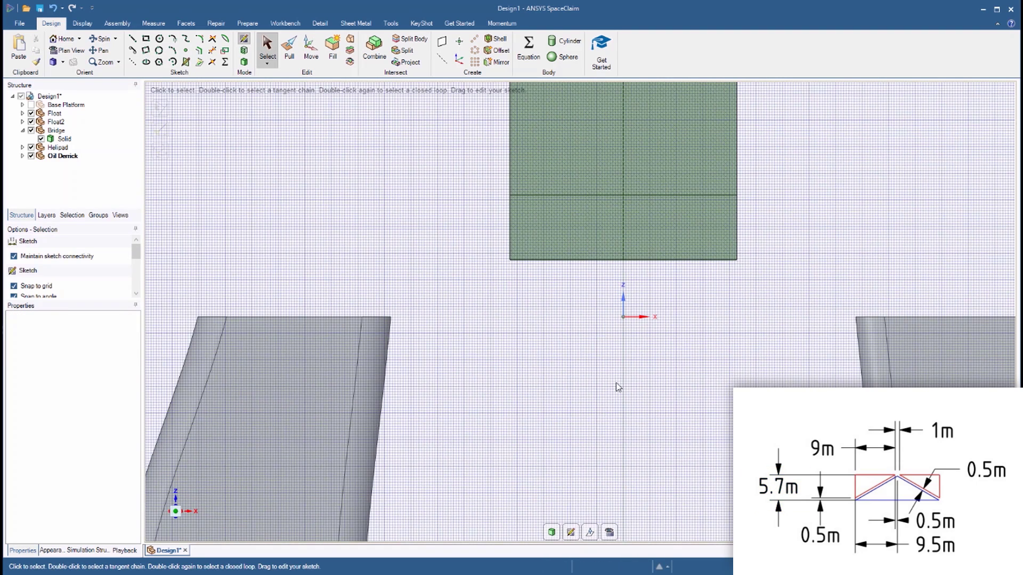
shift+middle_drag(610, 369, 605, 409)
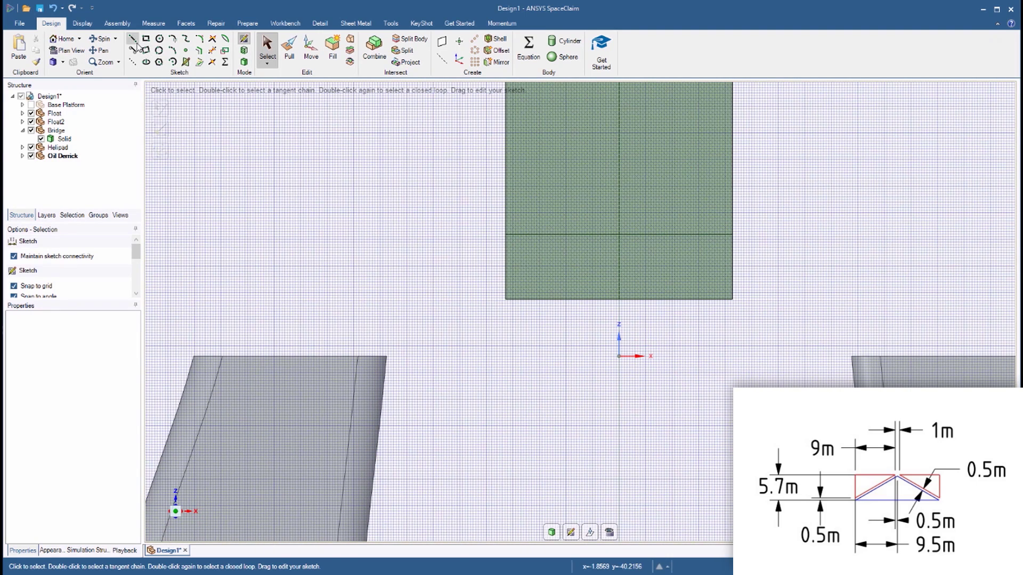
click(132, 39)
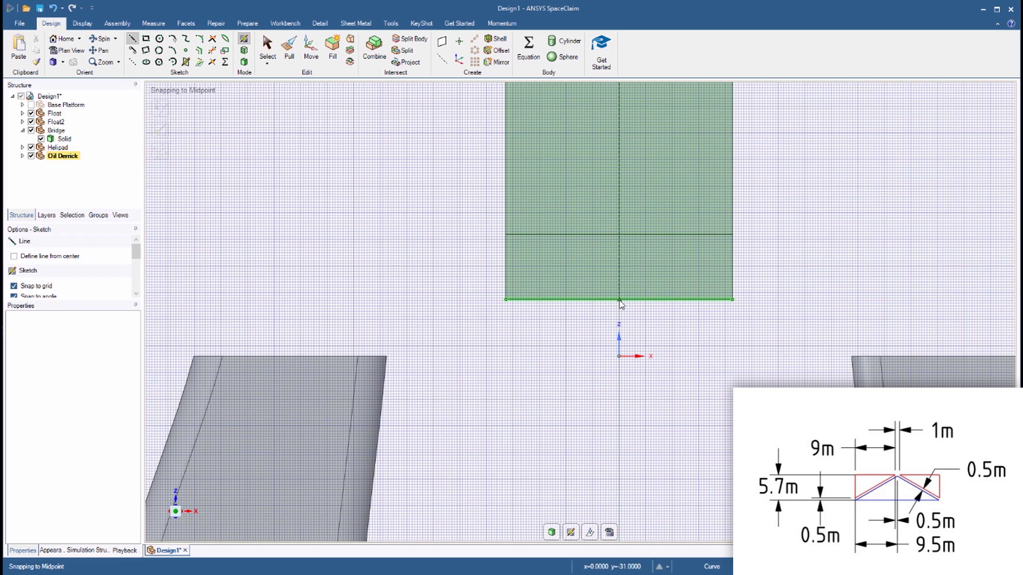
key(shift)
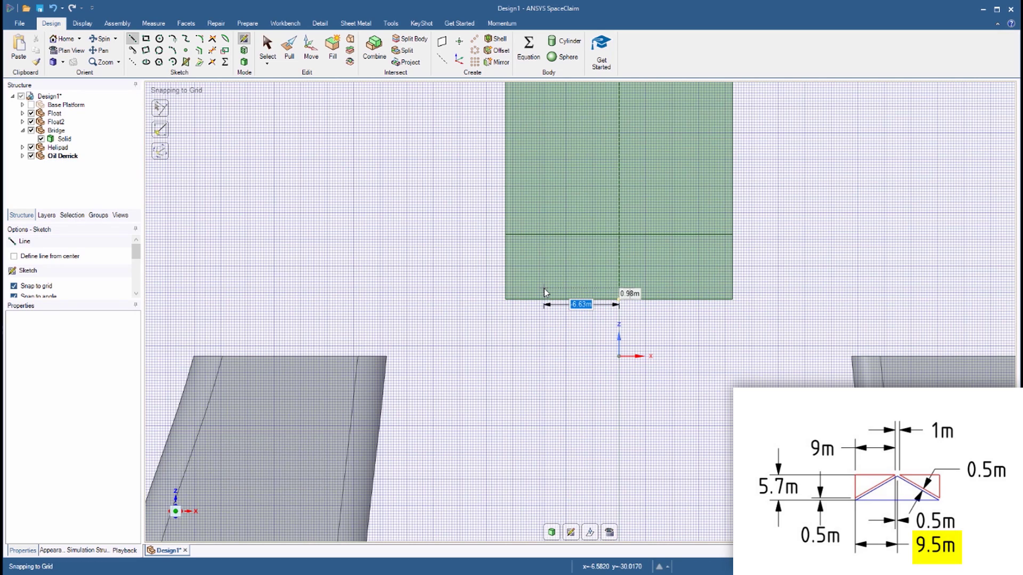
text(-9.5)
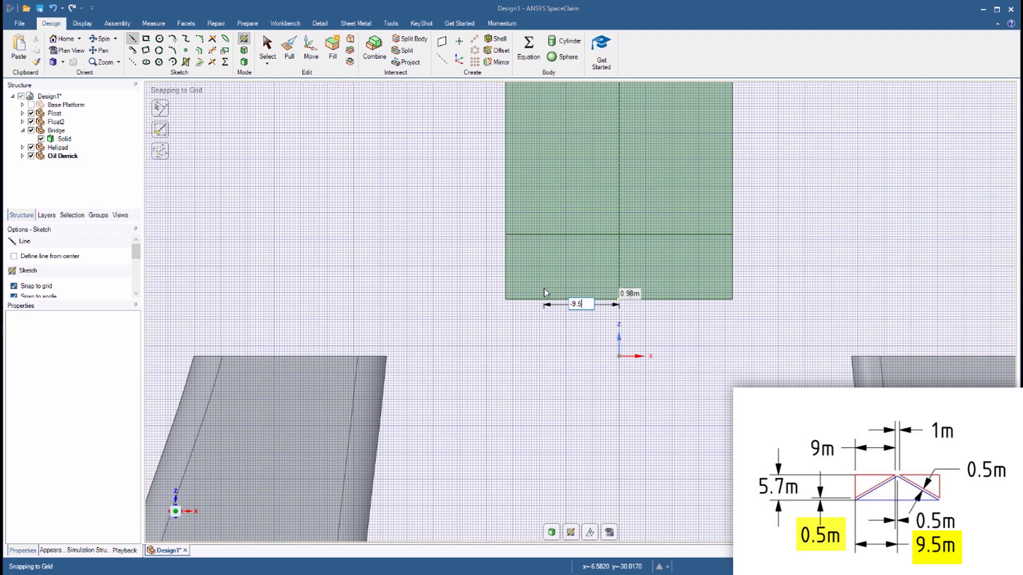
key(Tab)
text(.5)
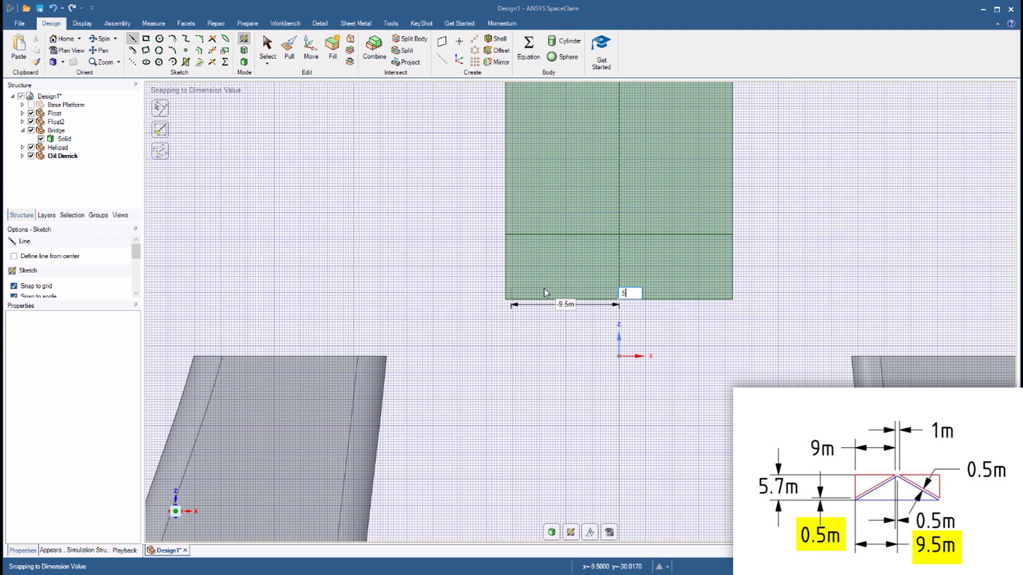
key(Return)
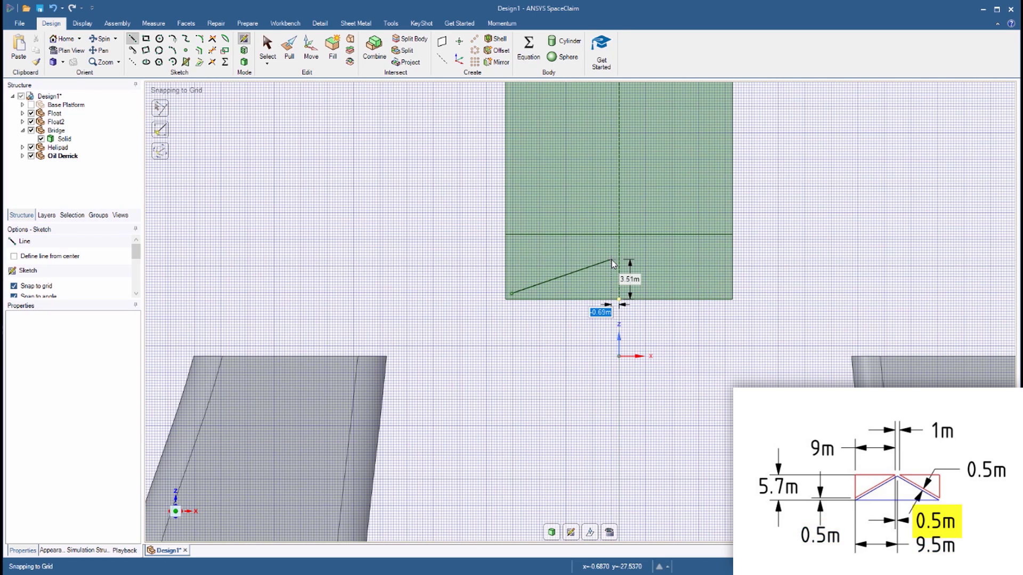
text(-.5)
key(Tab)
text(5)
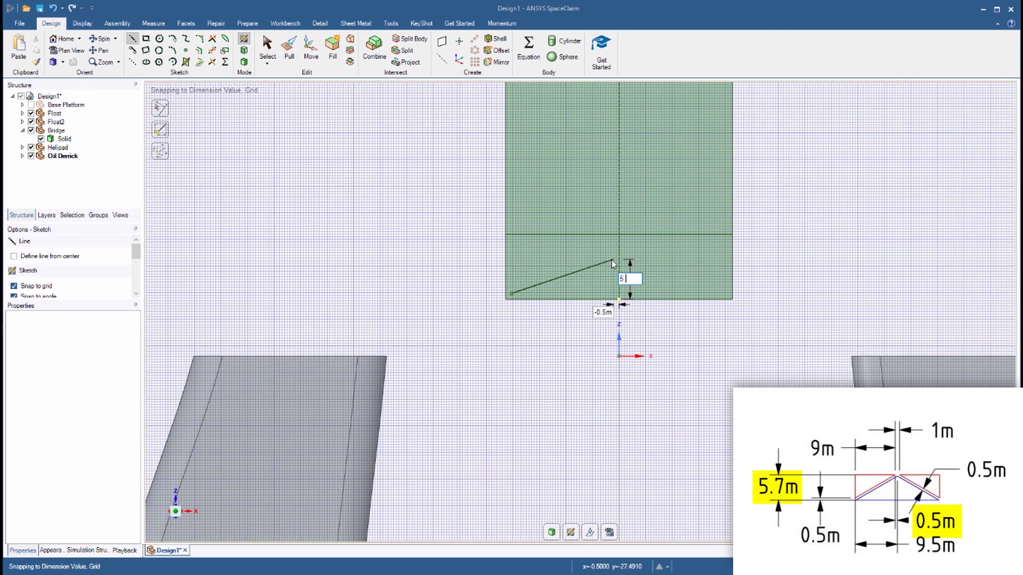
key(Return)
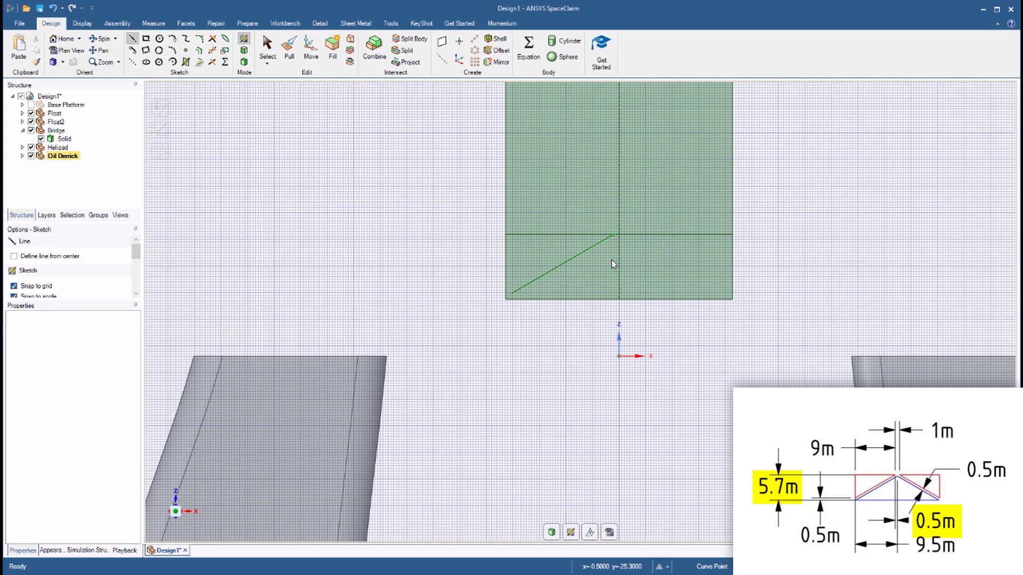
- Sketch the right diagonal line from 9.5 m right and 0.5 m above the bottom midpoint to 0.5 m right at 5.7 m height
click(620, 299)
text(-9)
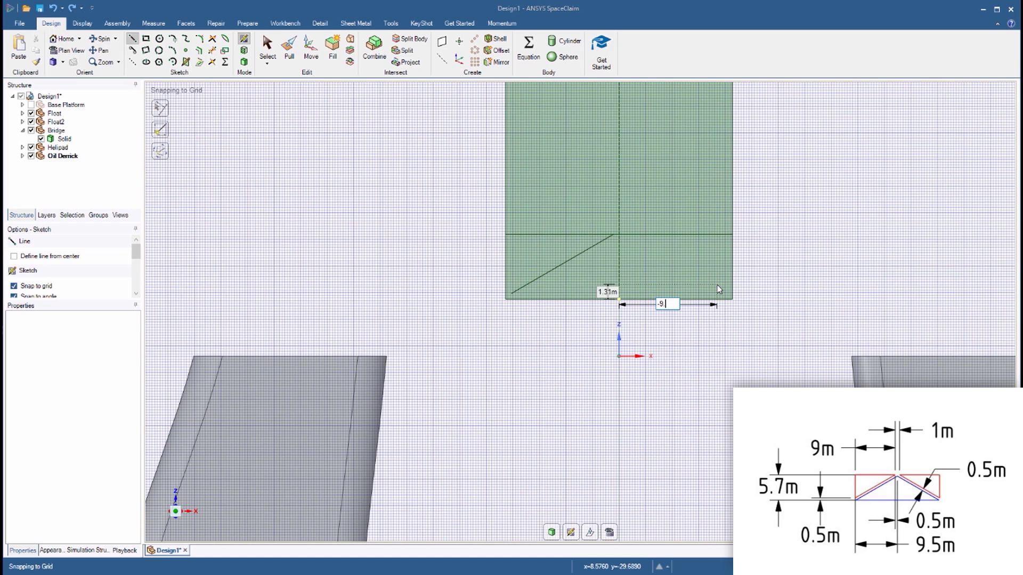
text(.5)
key(Tab)
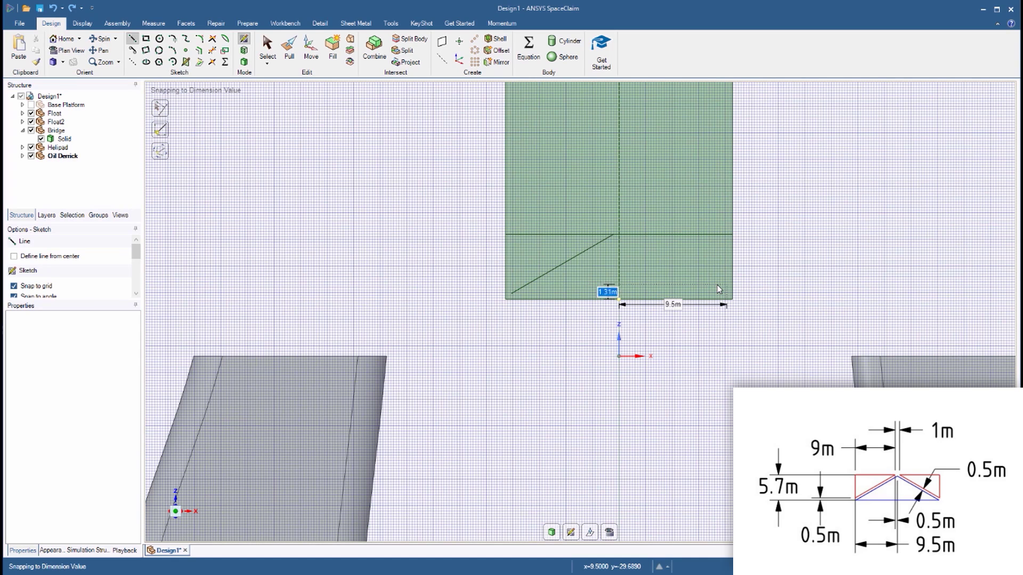
text(0.5)
key(Return)
text(0.5)
key(Tab)
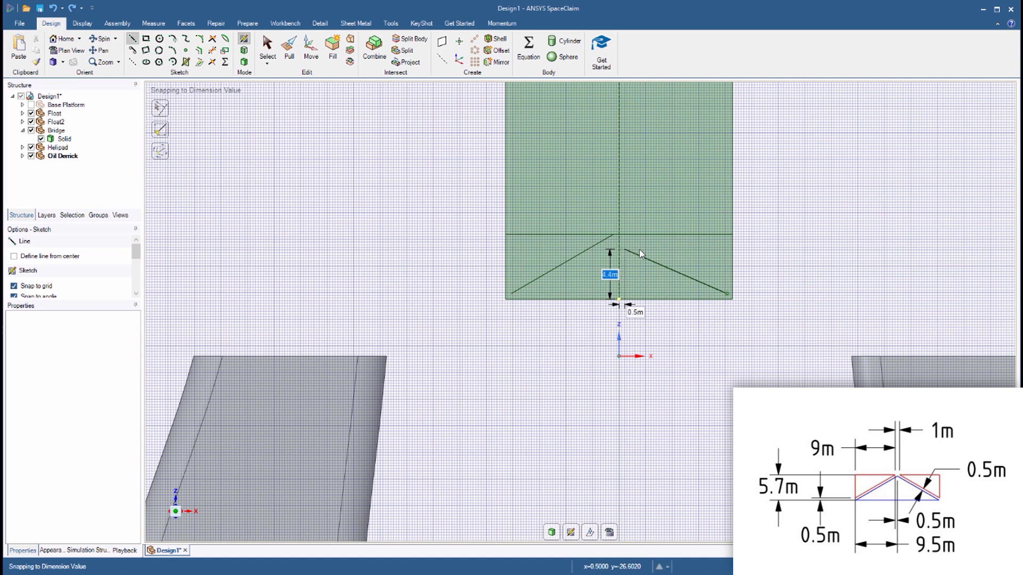
text(5.7)
key(Return)
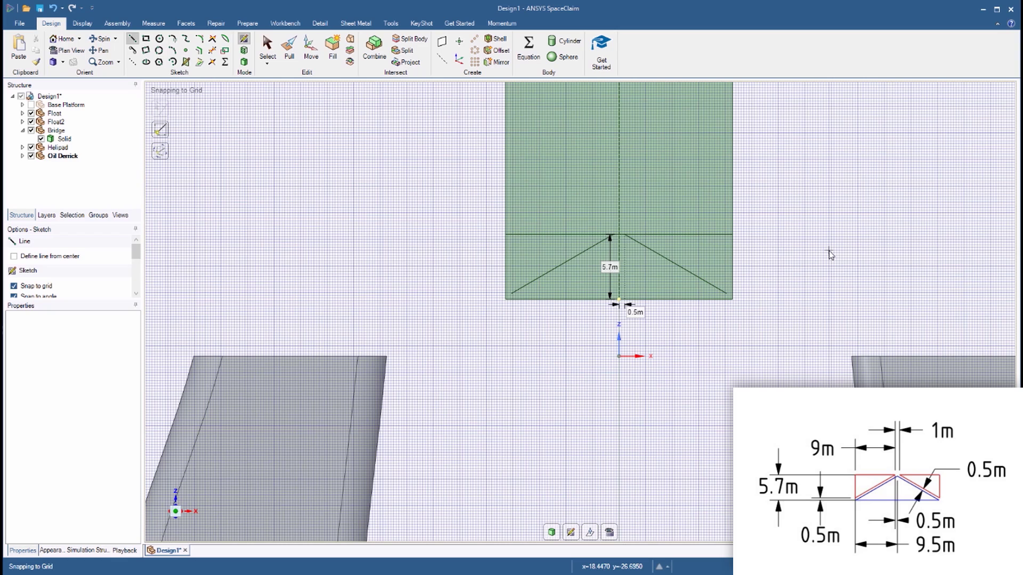
- Draw vertical lines from the diagonals' lower ends up to the 5.7 m line and offset both diagonals 0.5 m downward
click(509, 294)
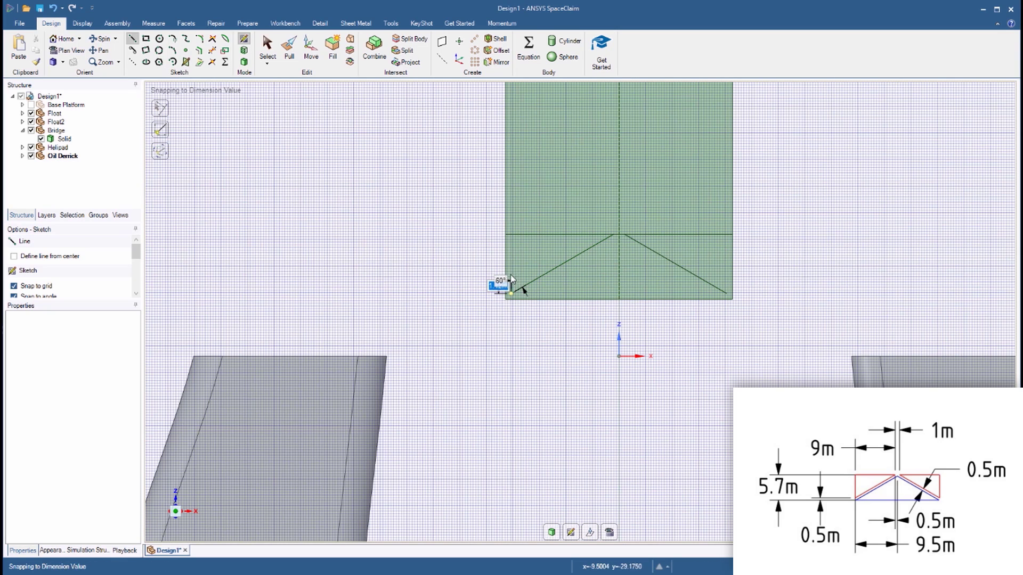
click(513, 235)
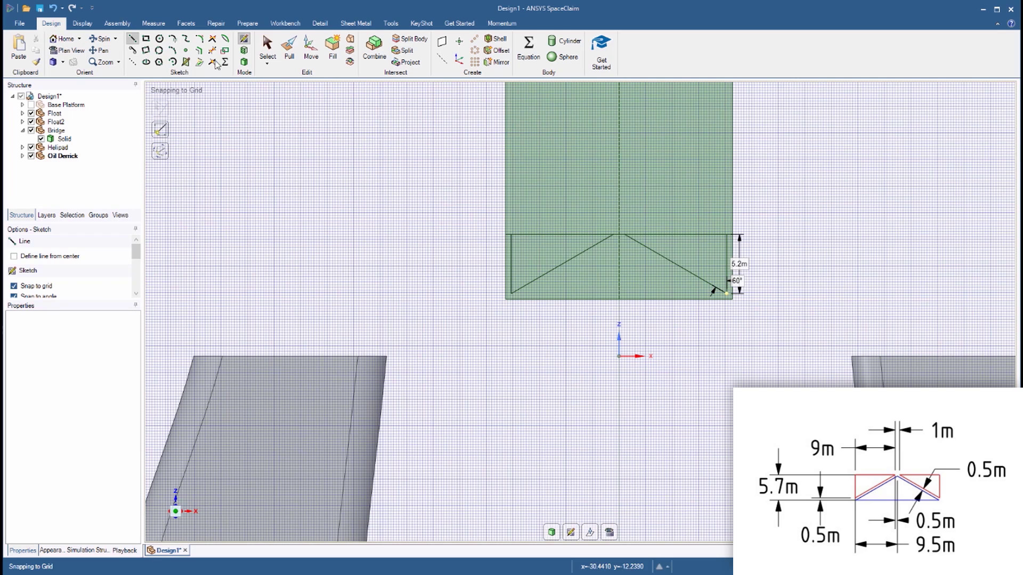
click(198, 51)
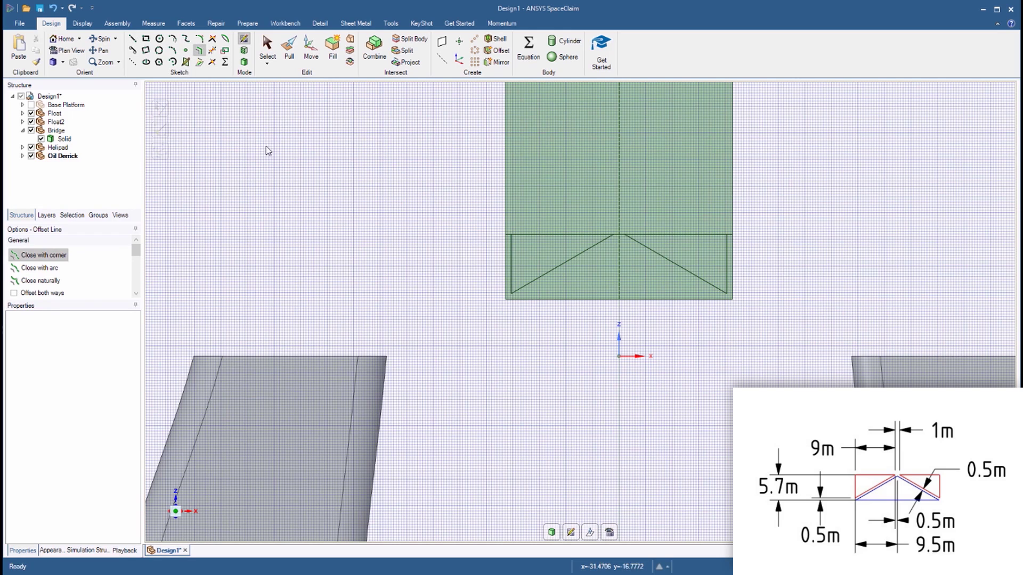
click(574, 257)
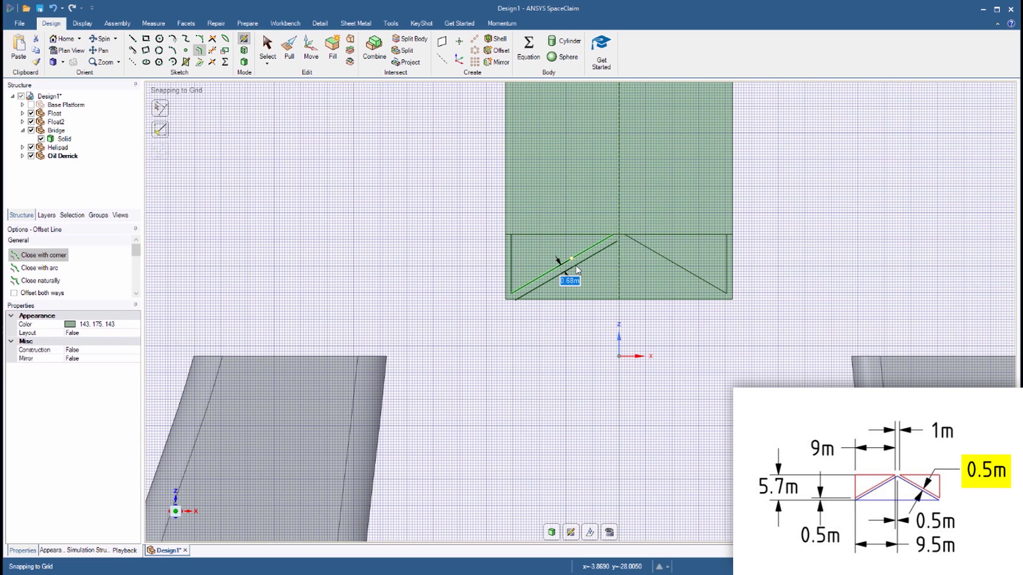
text(0.5)
key(Return)
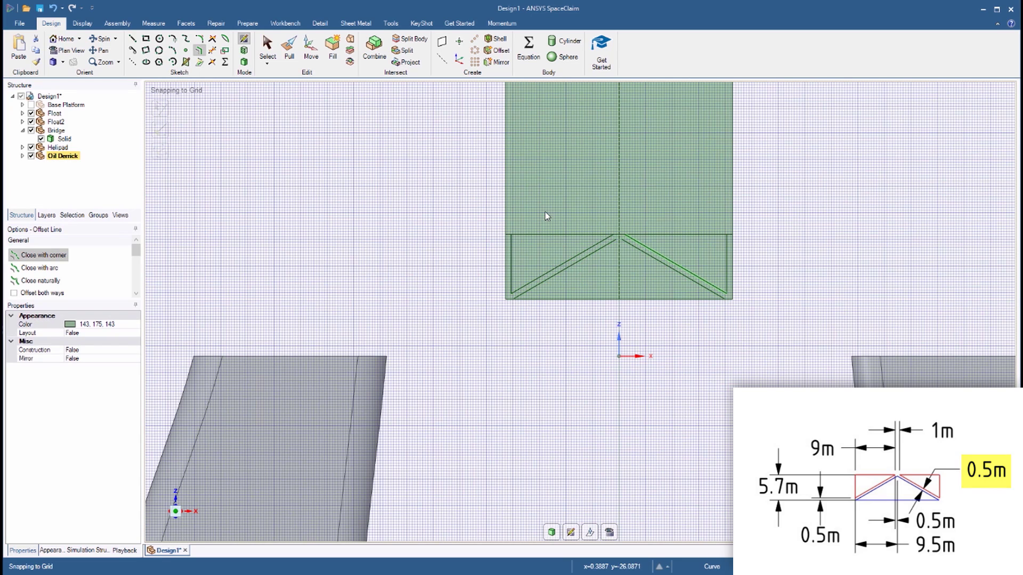
- Join the two offset diagonals at the centerline and trim away the excess lines so that only three closed triangles remain
click(213, 39)
scroll(625, 207, up, 3)
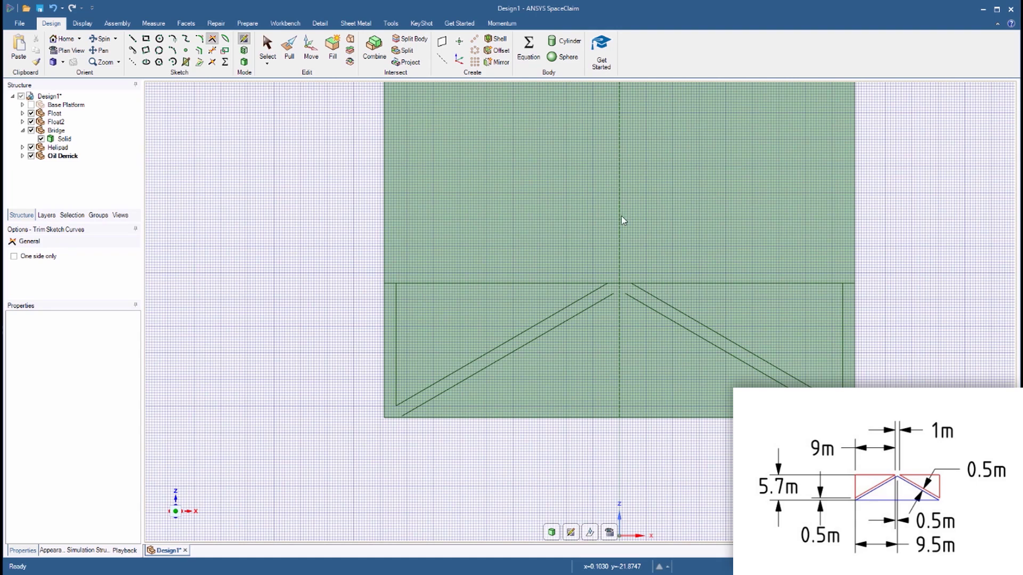
click(596, 305)
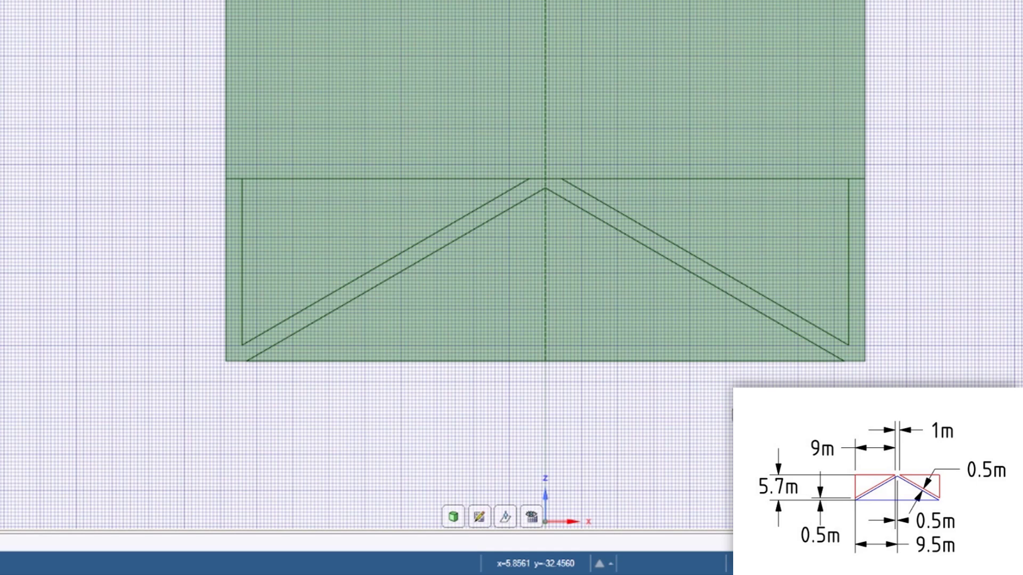
key(t)
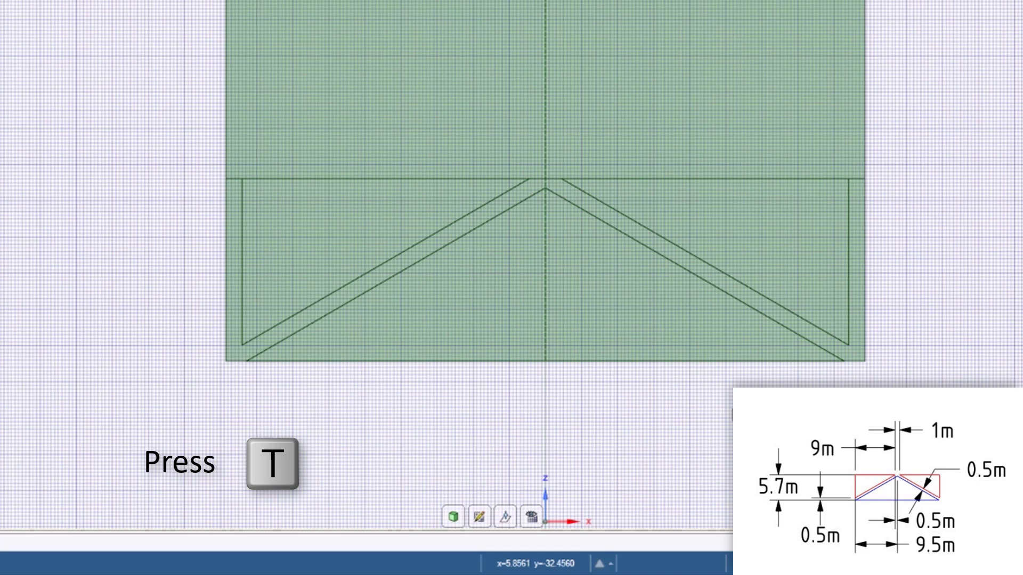
click(347, 181)
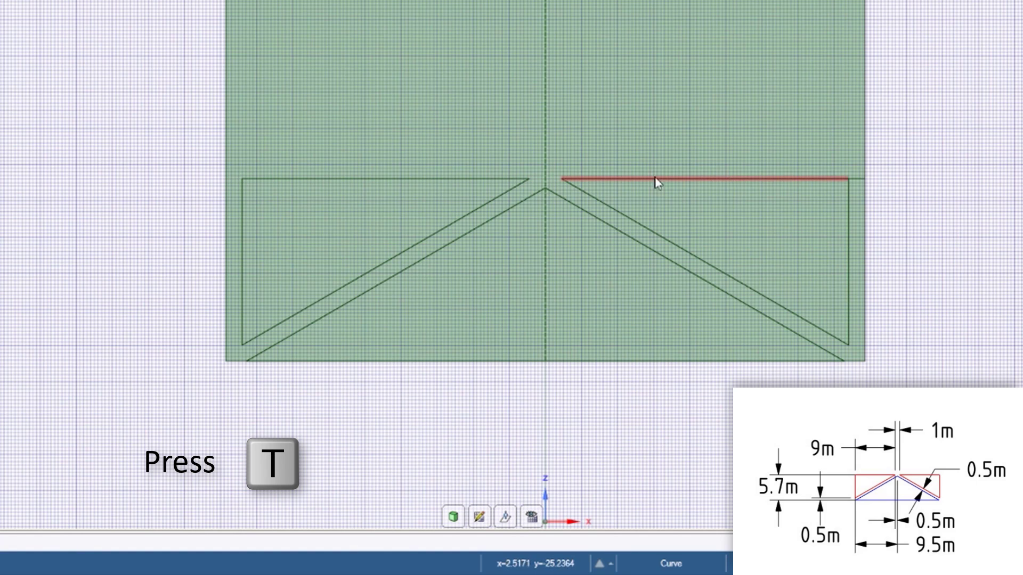
click(657, 180)
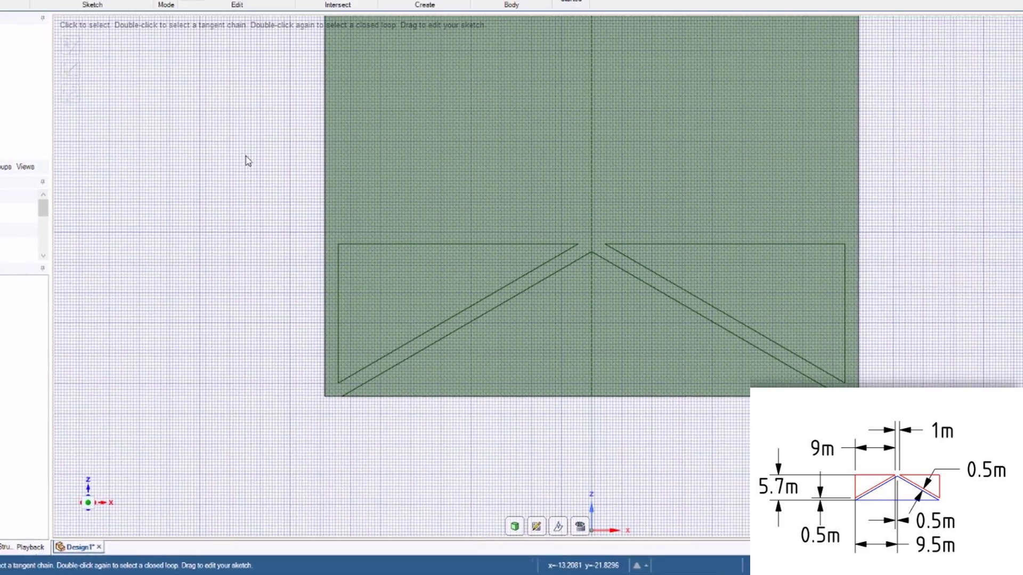
- Pattern all the triangle curves upward along the derrick over a length of 55.8 m with a count of 10
key(s)
drag(134, 74, 969, 456)
drag(931, 487, 934, 486)
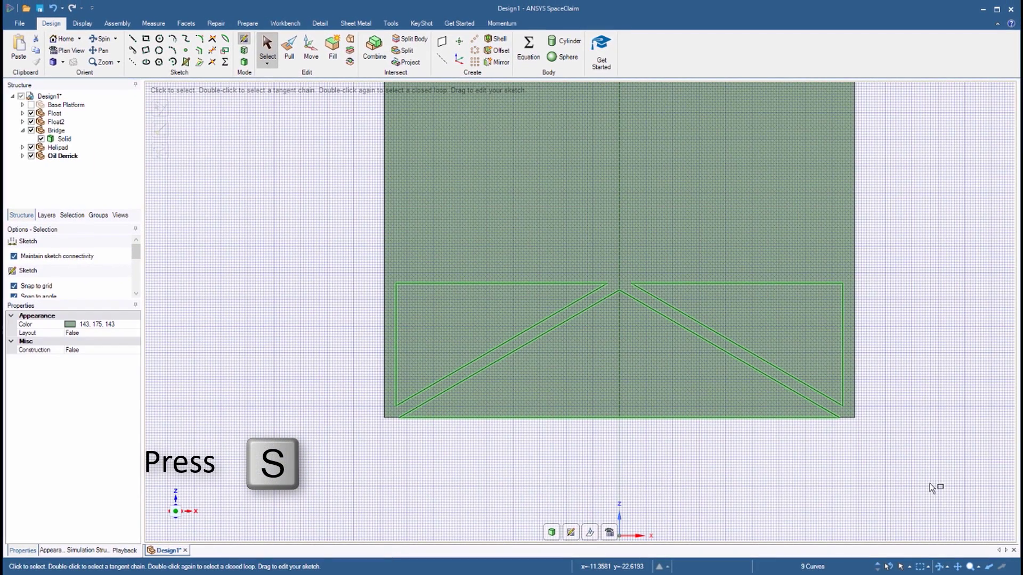
click(309, 53)
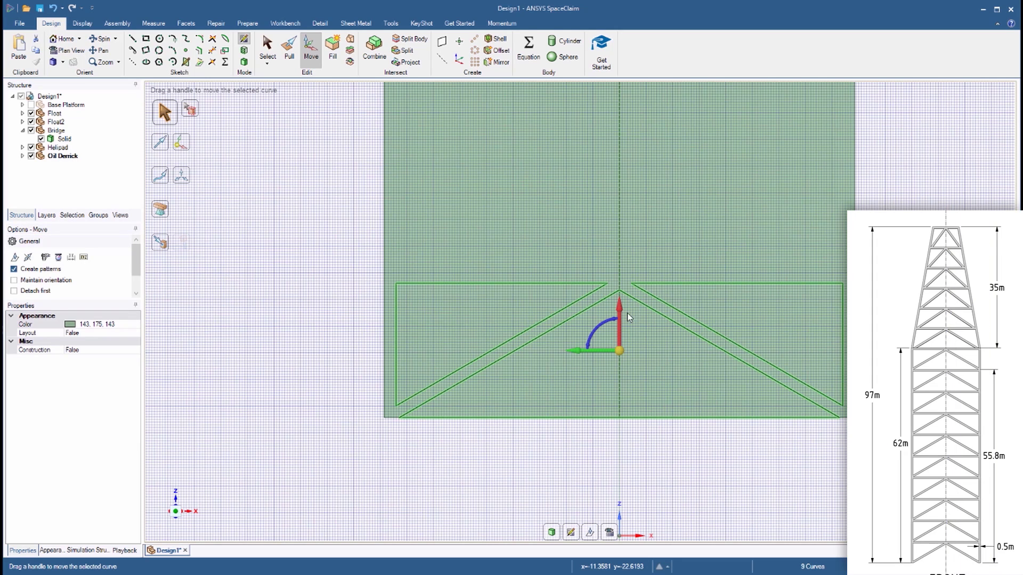
drag(620, 308, 616, 105)
key(Tab)
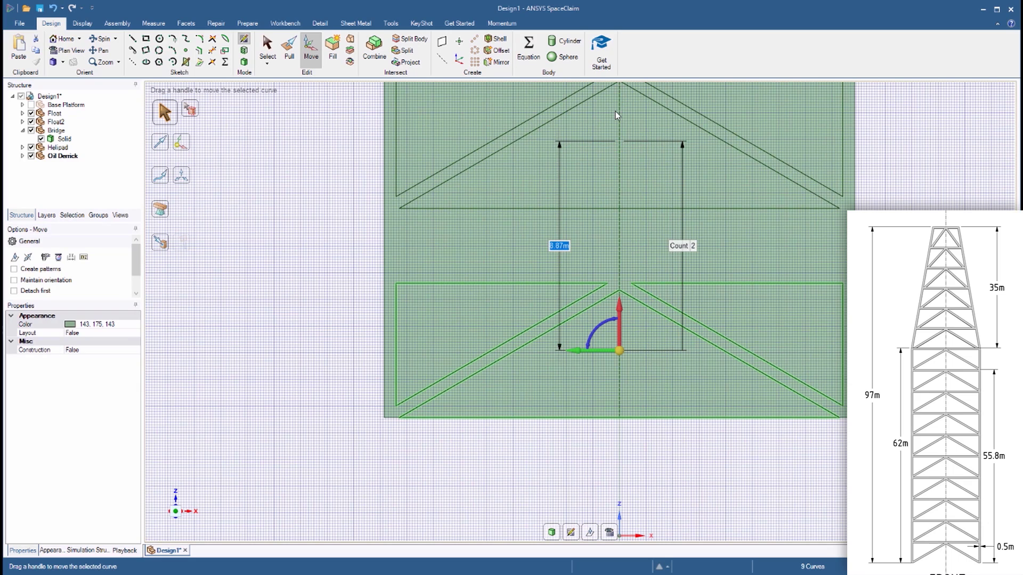
text(55.8)
key(Return)
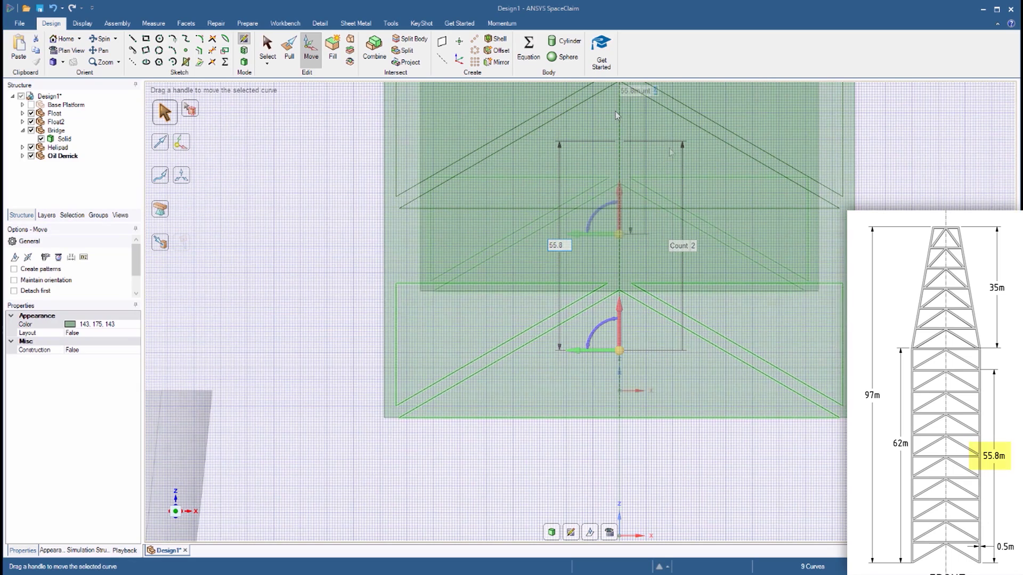
scroll(660, 261, down, 2)
text(10)
key(Return)
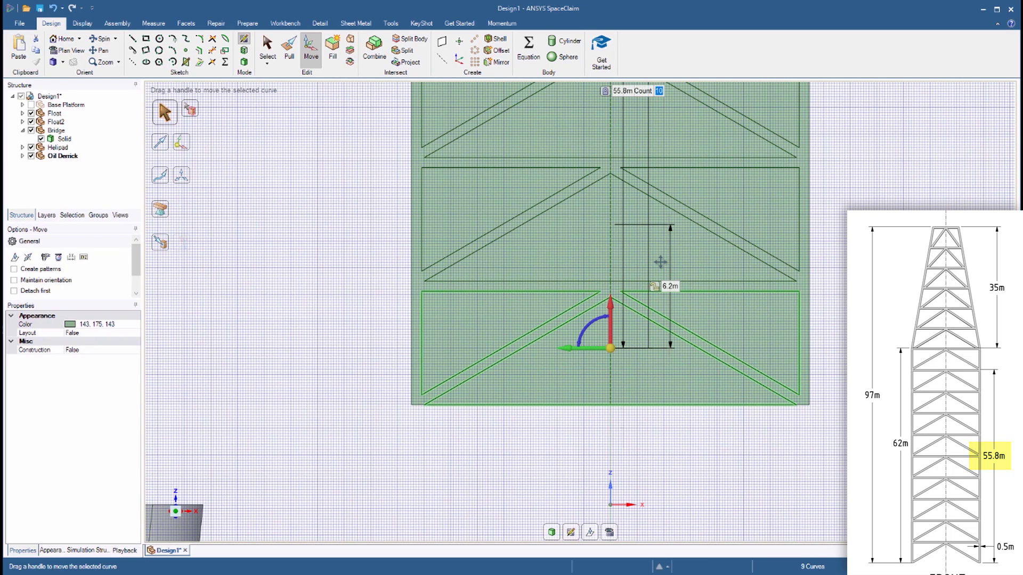
- Leave the sketch for 3D mode and expand the Oil Derrick component to list its bodies
key(Escape)
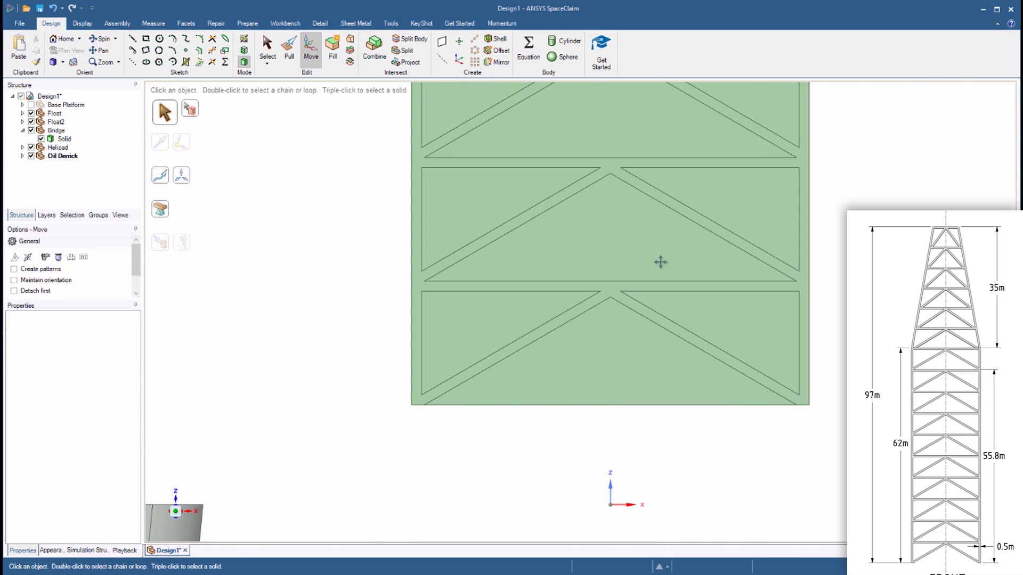
key(d)
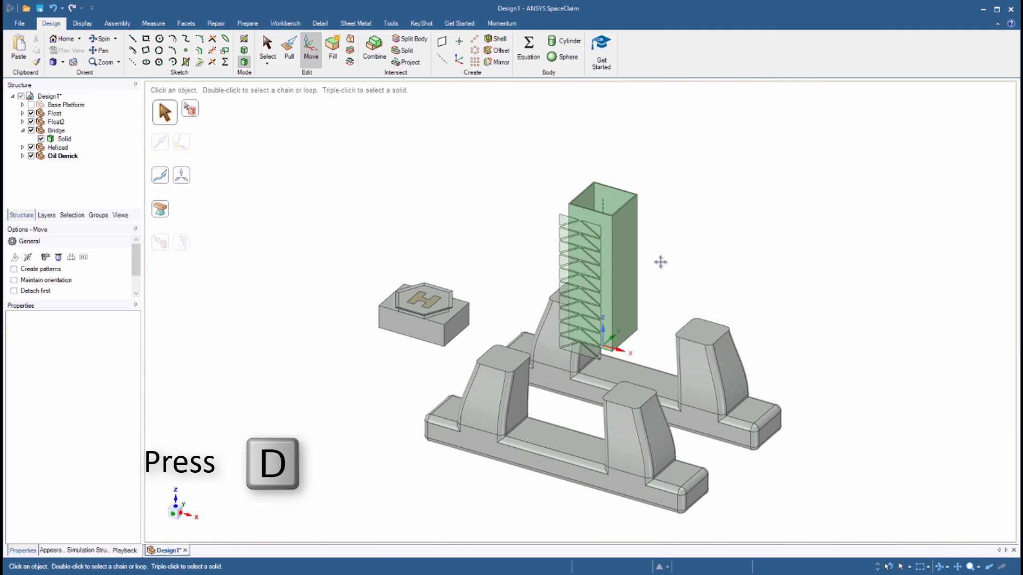
click(55, 155)
click(22, 156)
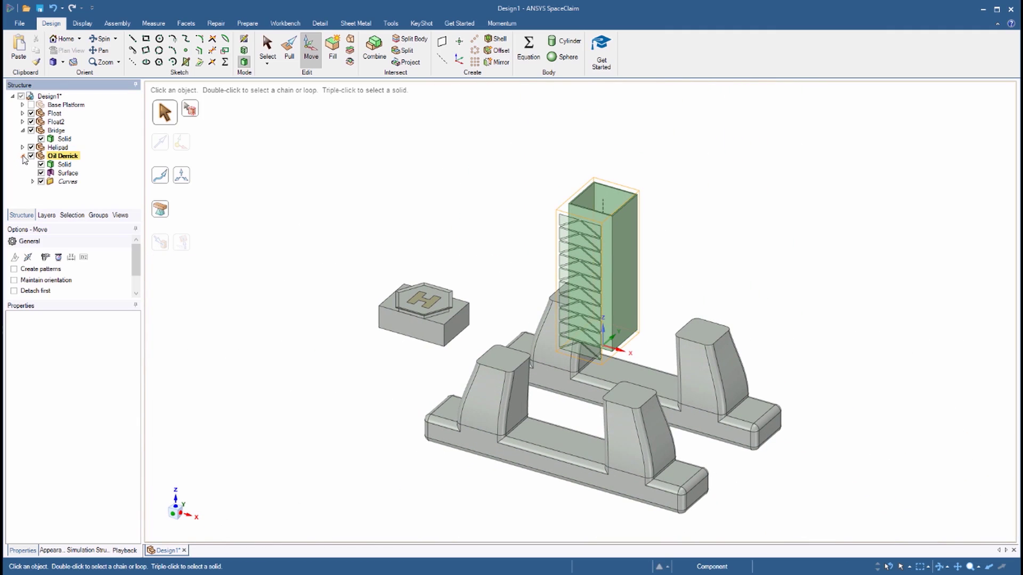
- Anchor the move handle of the lattice surface at the derrick's top center and rotate a copy of the surface 90° about the vertical axis
click(73, 174)
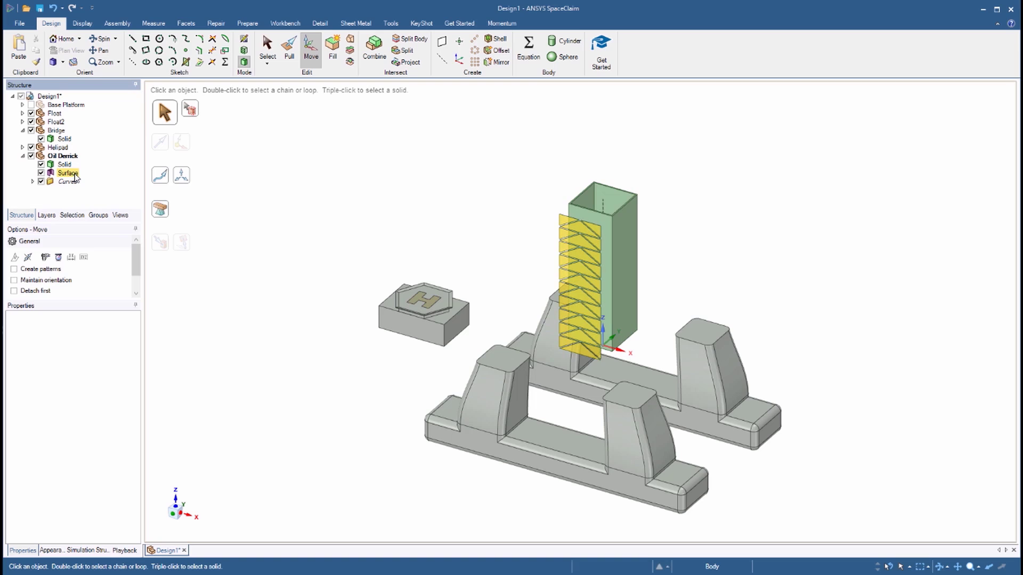
click(73, 175)
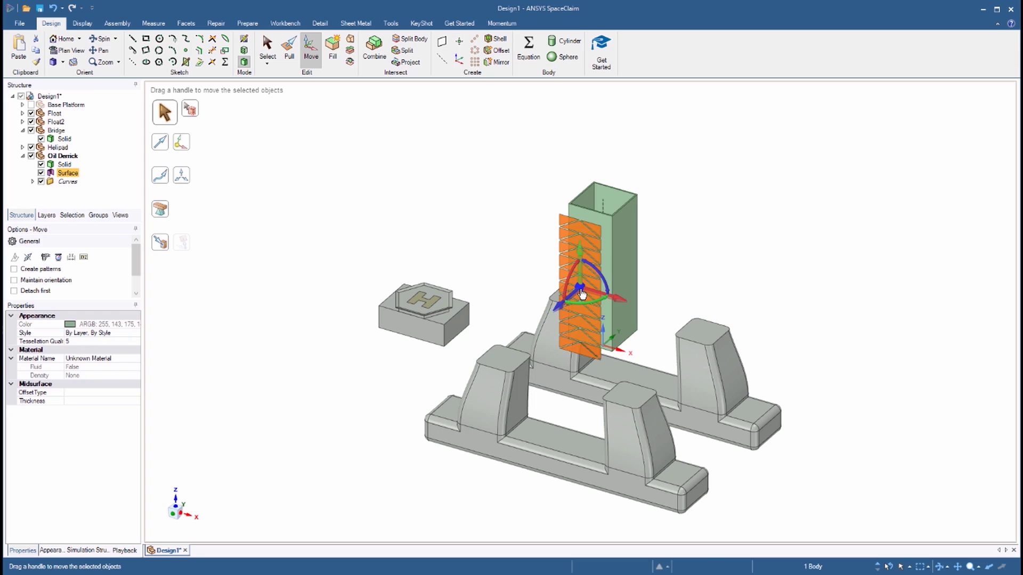
drag(581, 293, 606, 212)
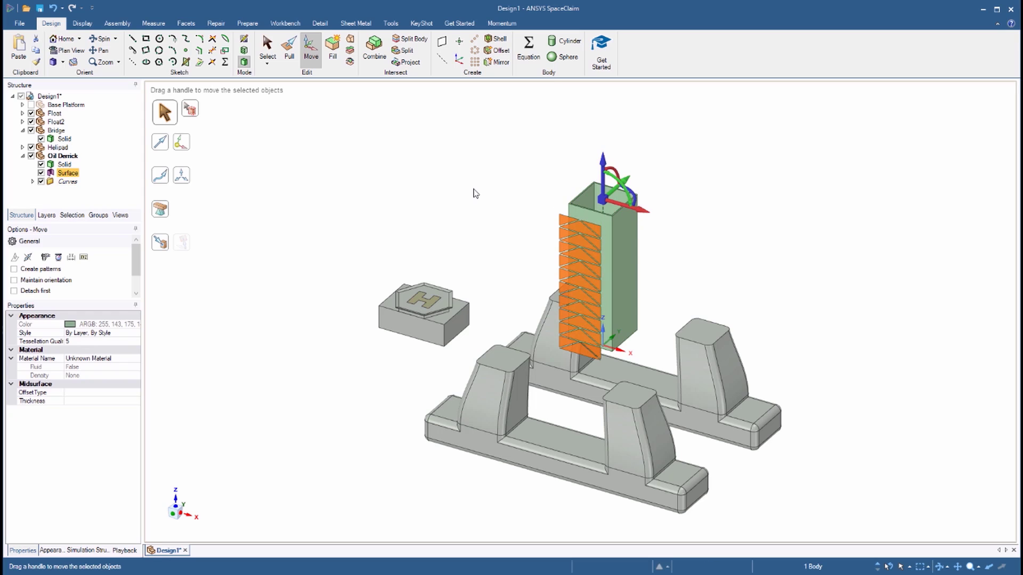
key(ctrl)
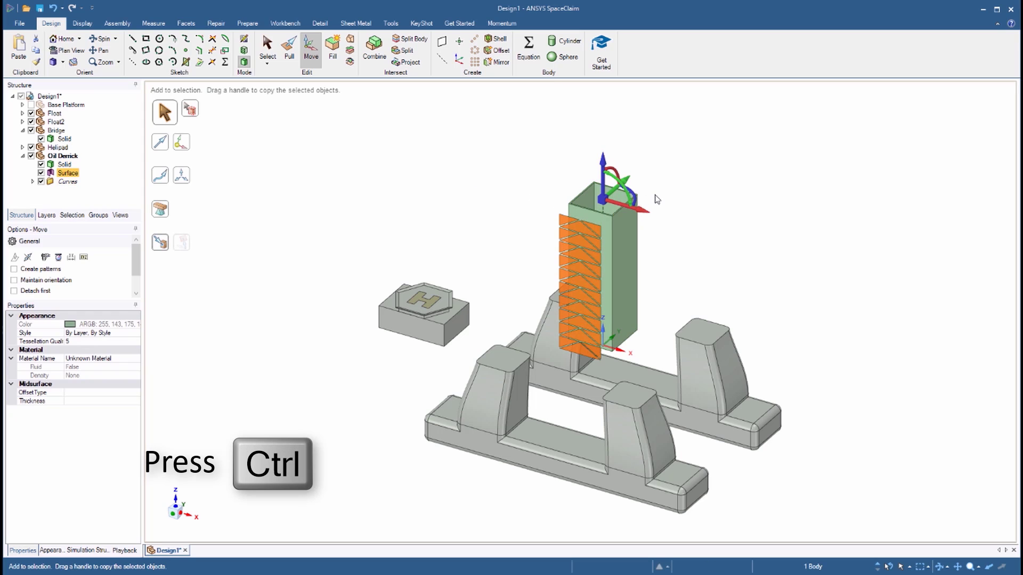
middle_drag(656, 199, 631, 212)
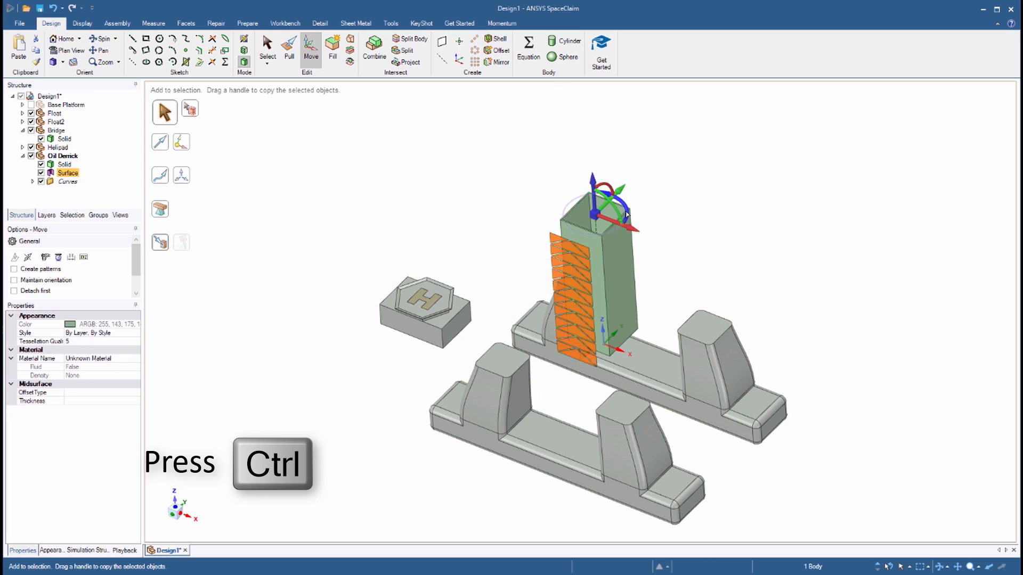
ctrl+drag(626, 214, 597, 171)
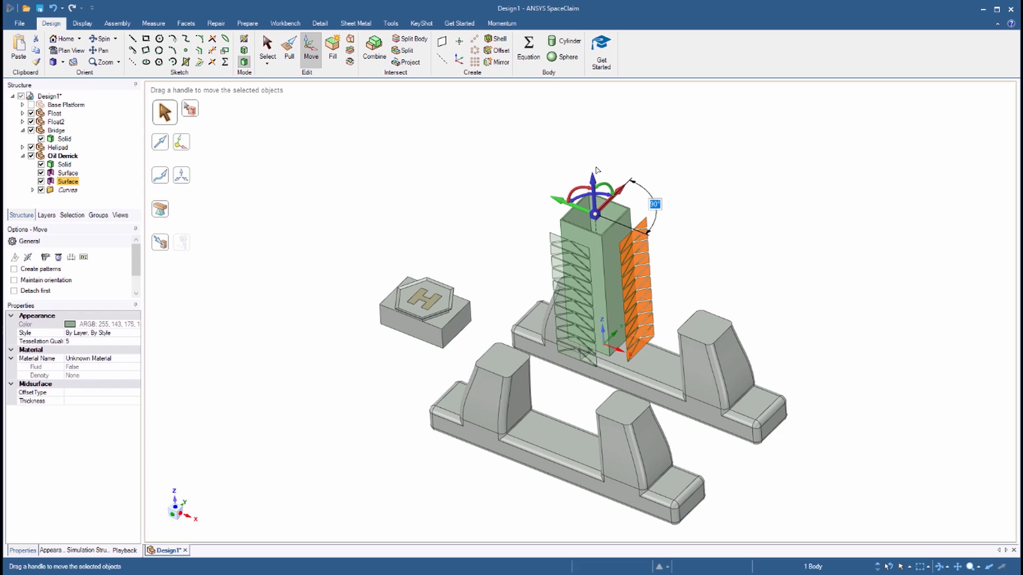
- Pull both lattice surfaces through the derrick with the Cut option to open the triangles in all four walls
key(s)
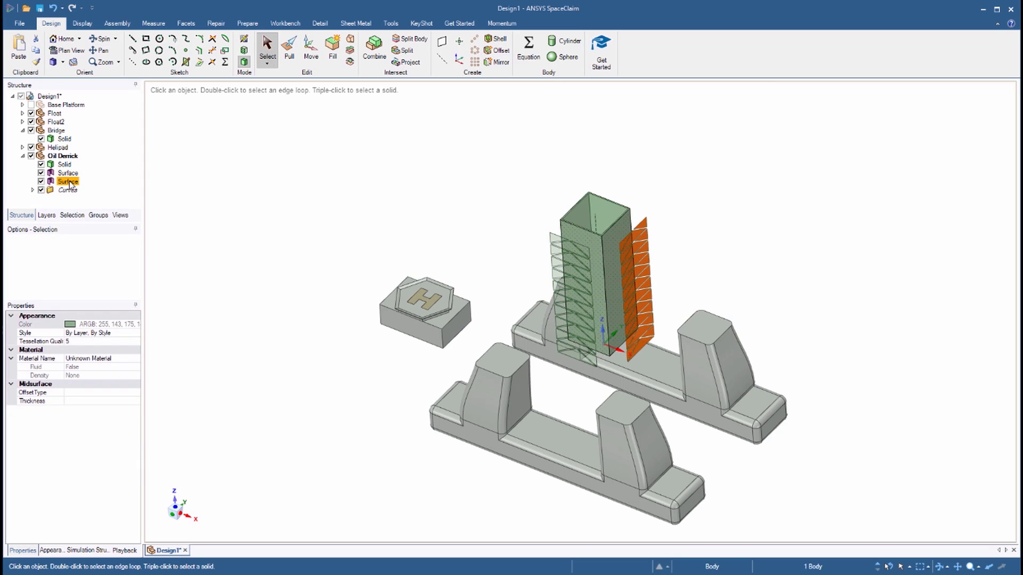
key(p)
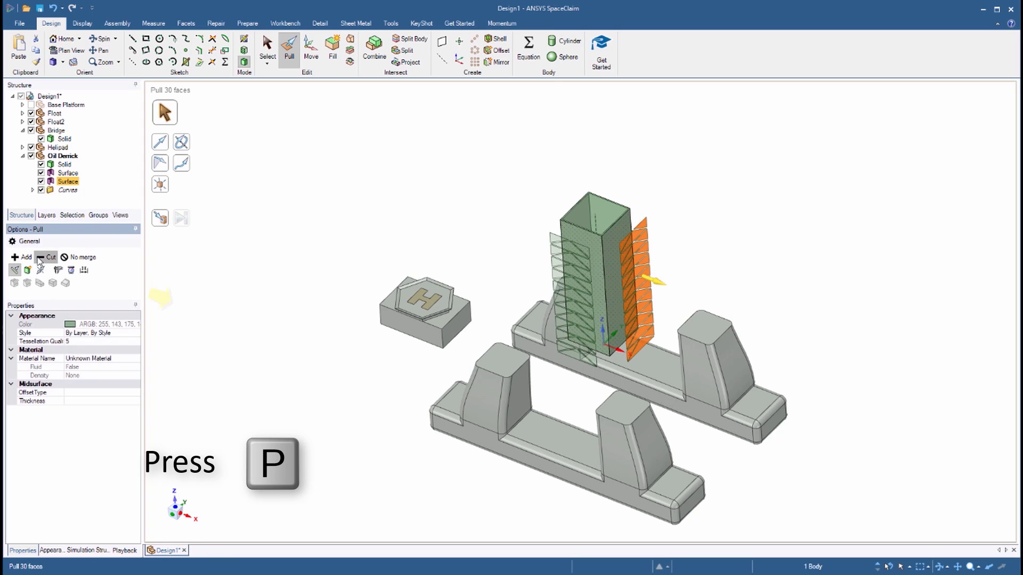
click(46, 257)
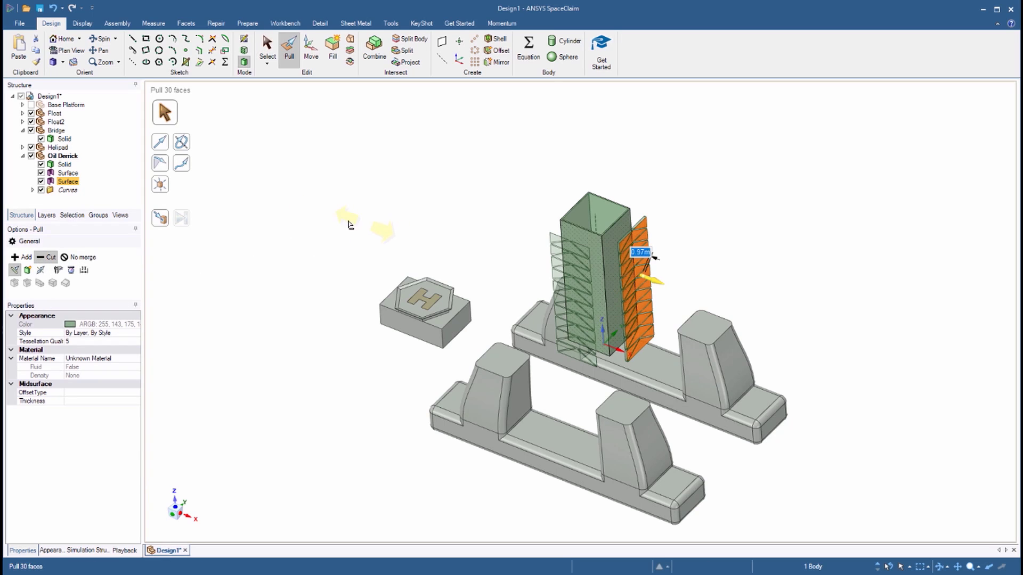
drag(350, 224, 283, 213)
click(67, 172)
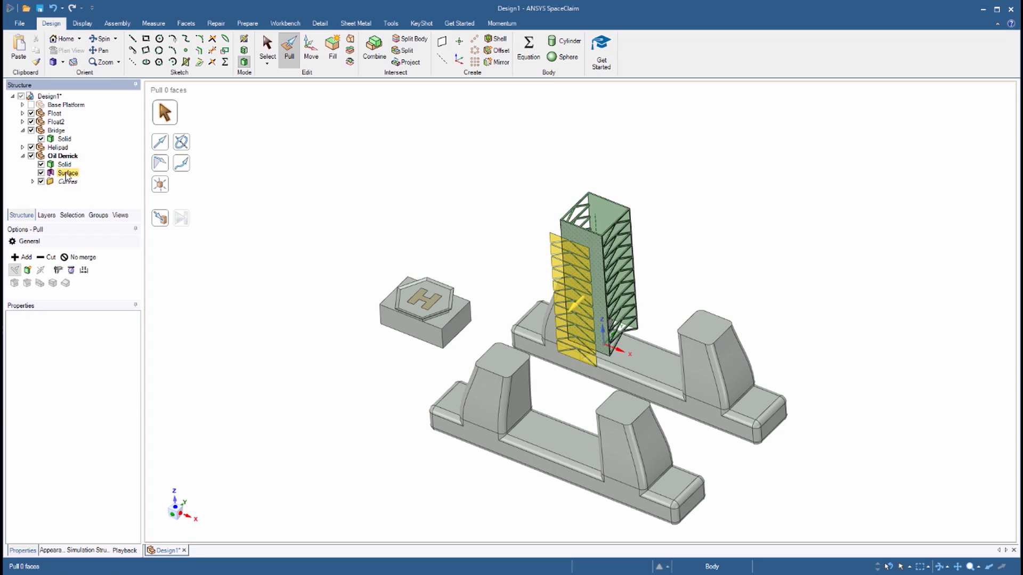
mouse_move(388, 225)
mouse_down()
mouse_move(401, 222)
mouse_move(392, 214)
mouse_up()
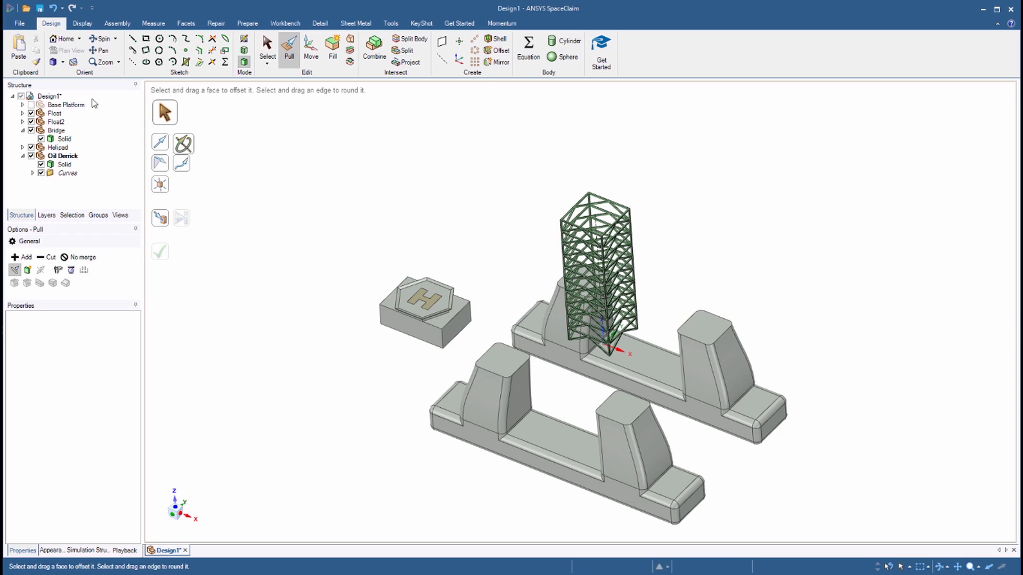
- Activate the top-level Design1 component
right_click(57, 100)
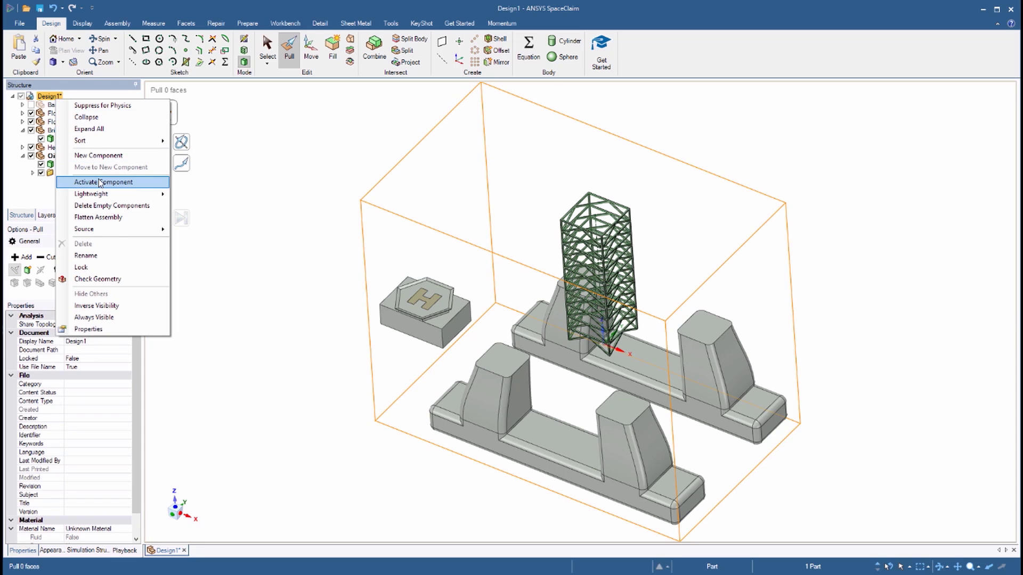
click(122, 182)
click(352, 128)
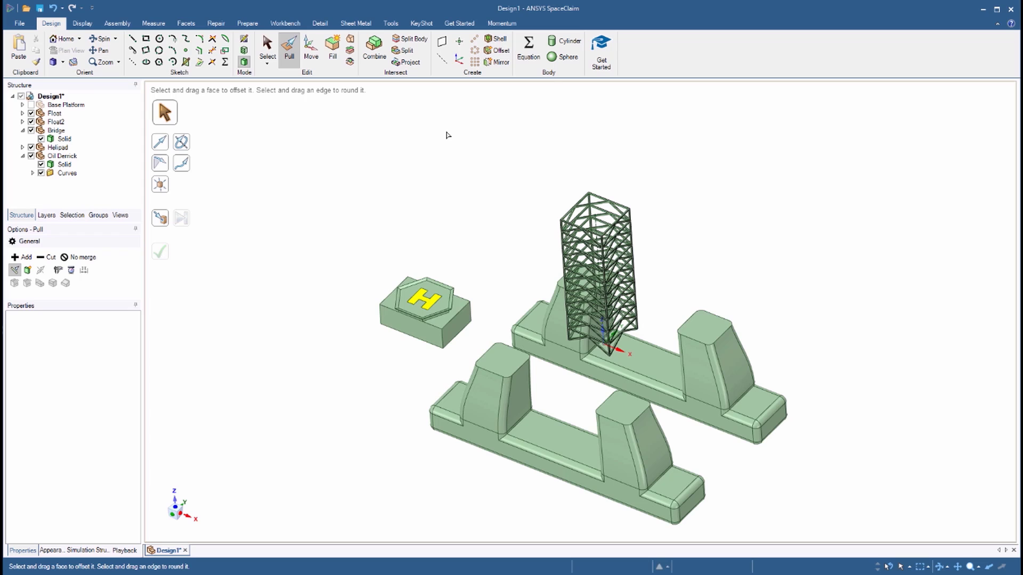
- Insert the Oil Derrick Top.scdoc file into the assembly as a component
click(267, 47)
click(117, 23)
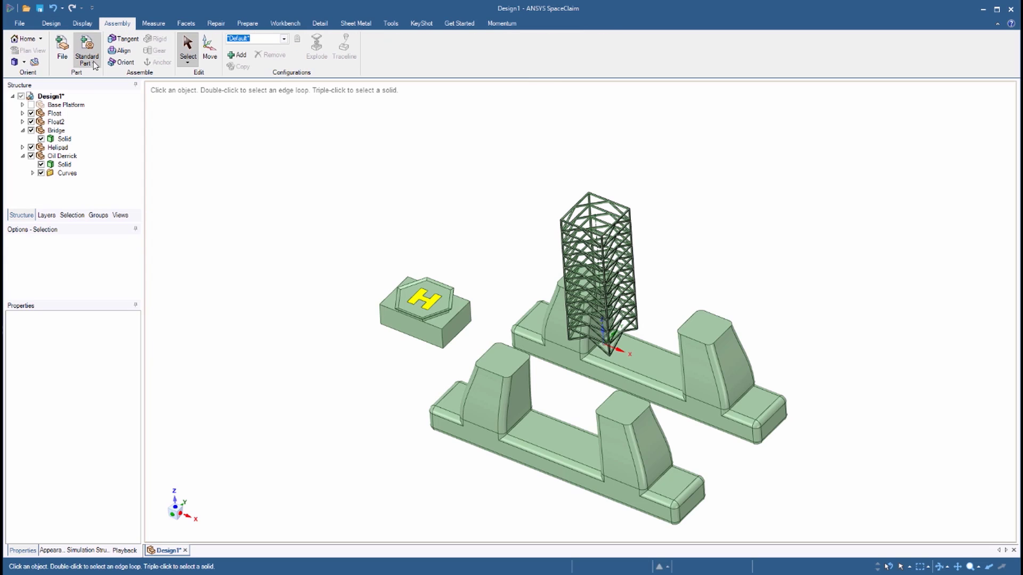
click(63, 55)
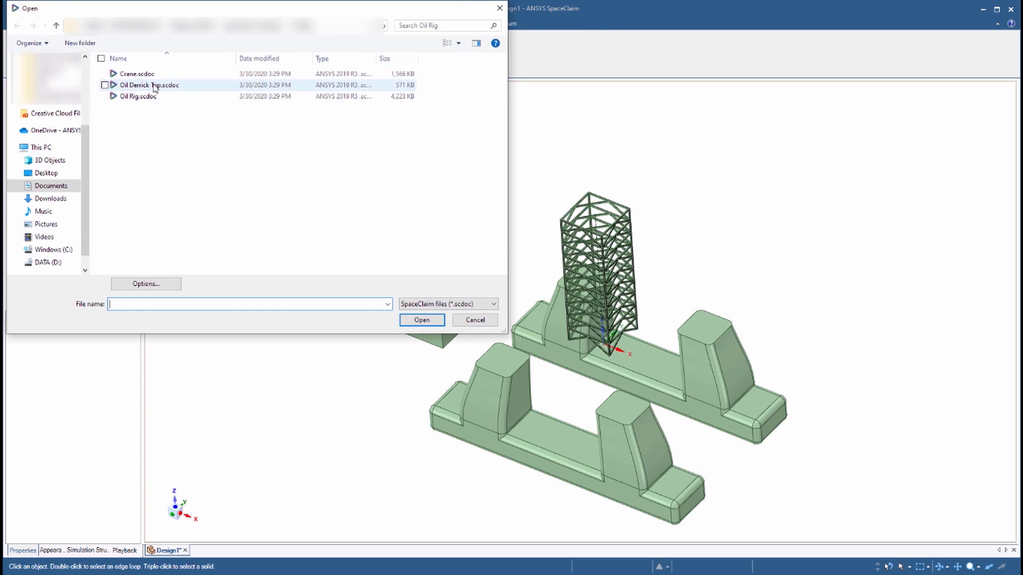
double_click(154, 86)
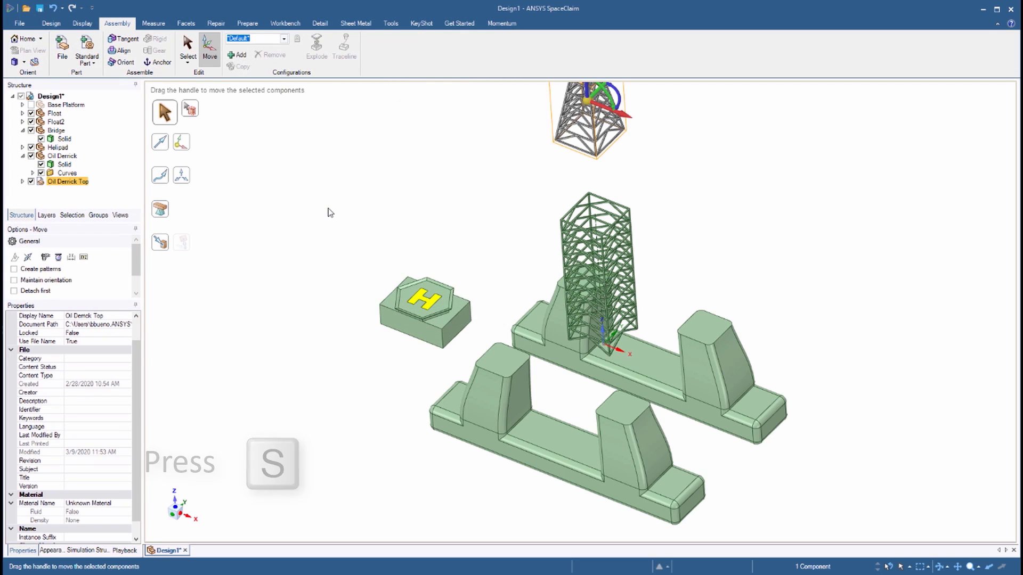
key(s)
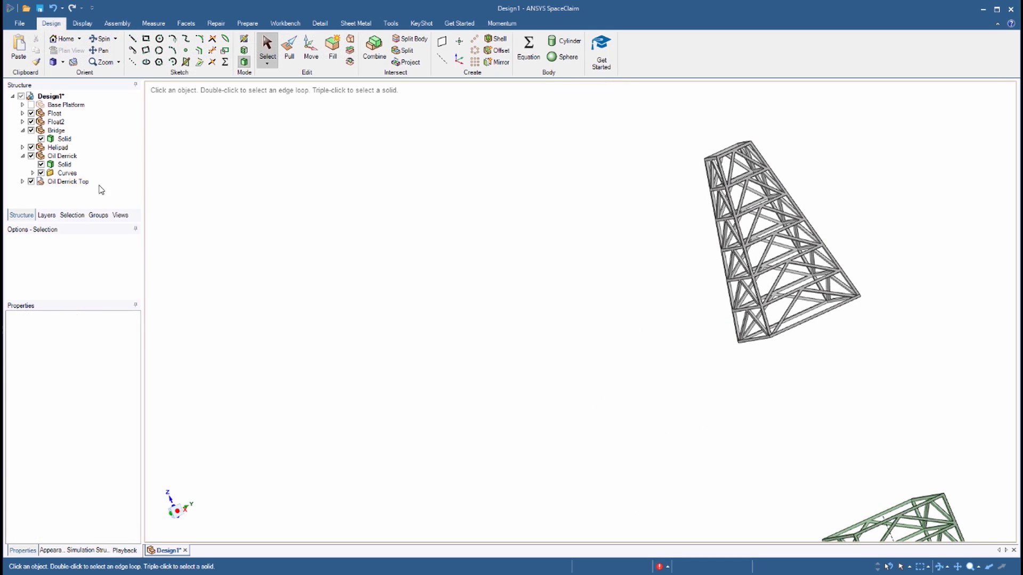
- Anchor the move handle at a bottom corner of Oil Derrick Top and move the component up to the Oil Derrick's matching top corner
click(82, 183)
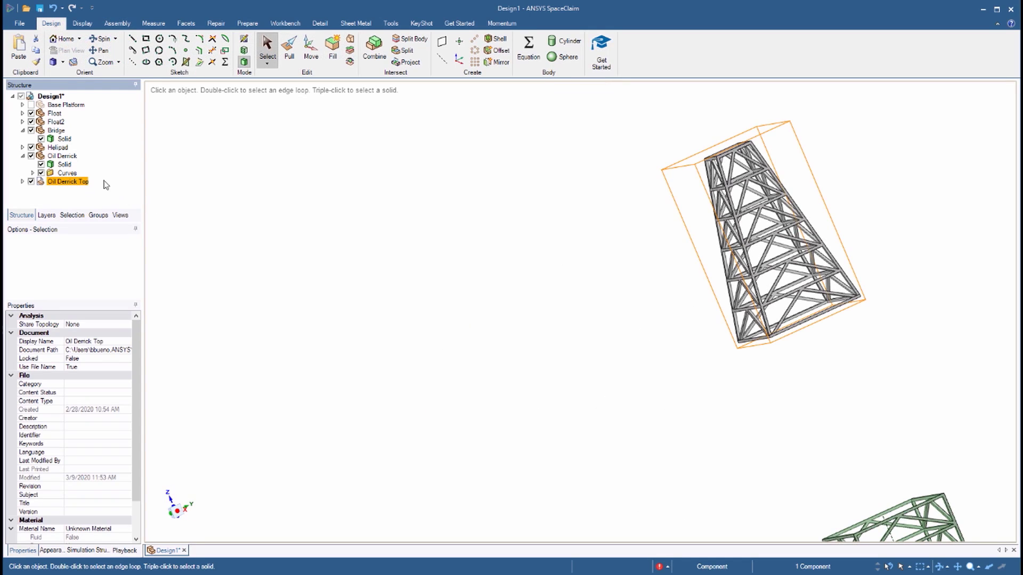
key(m)
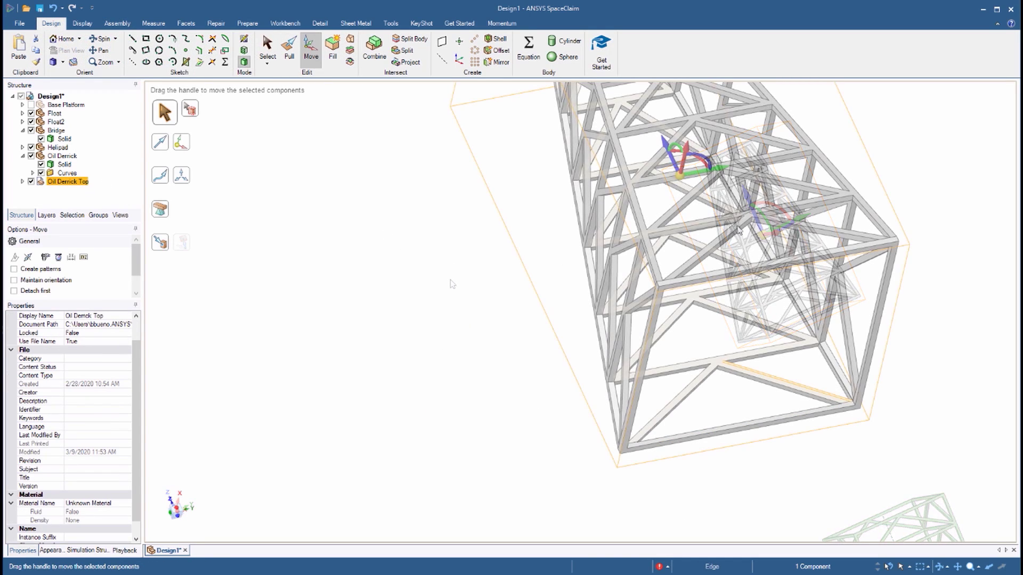
drag(680, 176, 741, 281)
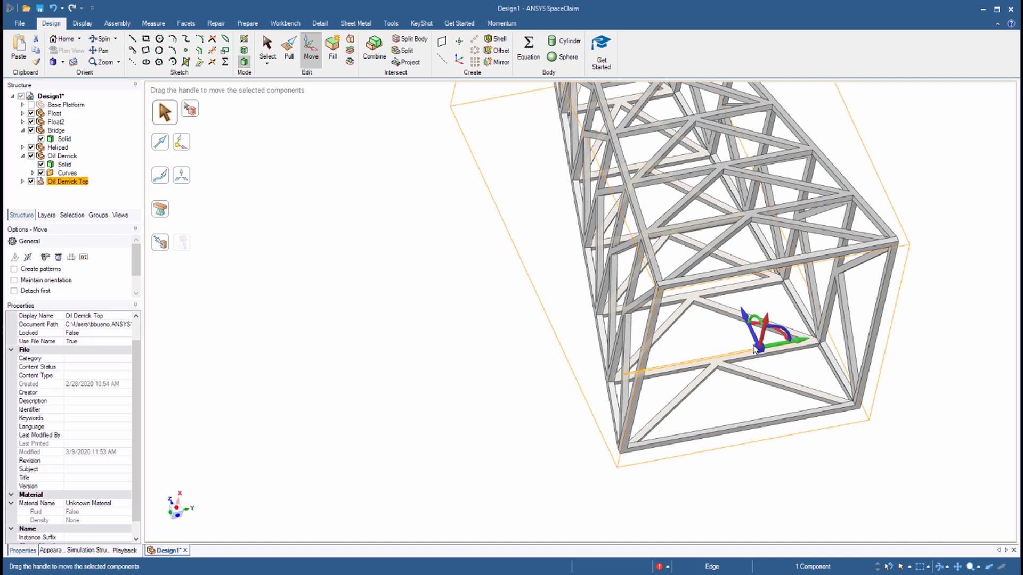
click(162, 246)
middle_drag(353, 418, 516, 506)
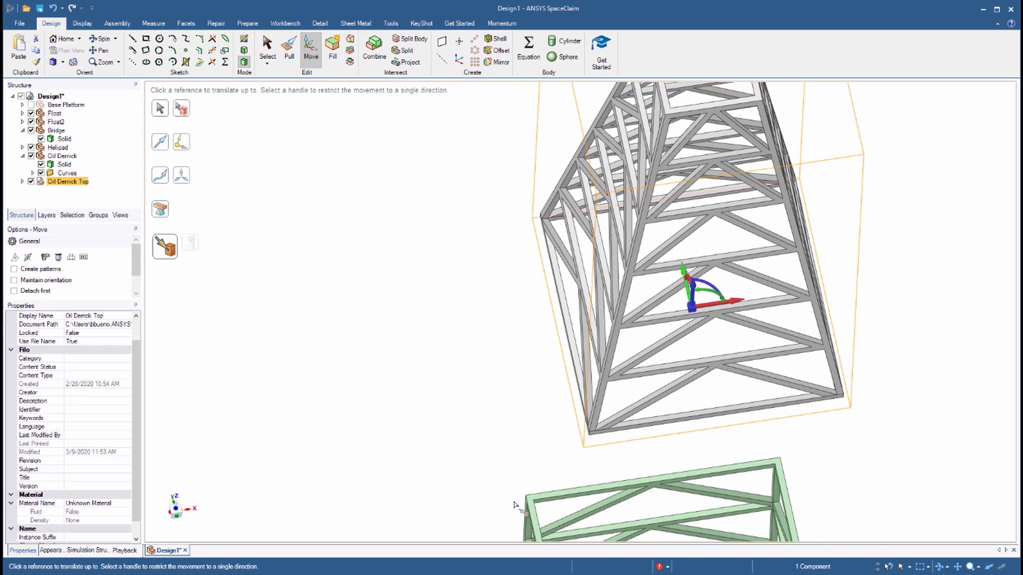
click(534, 505)
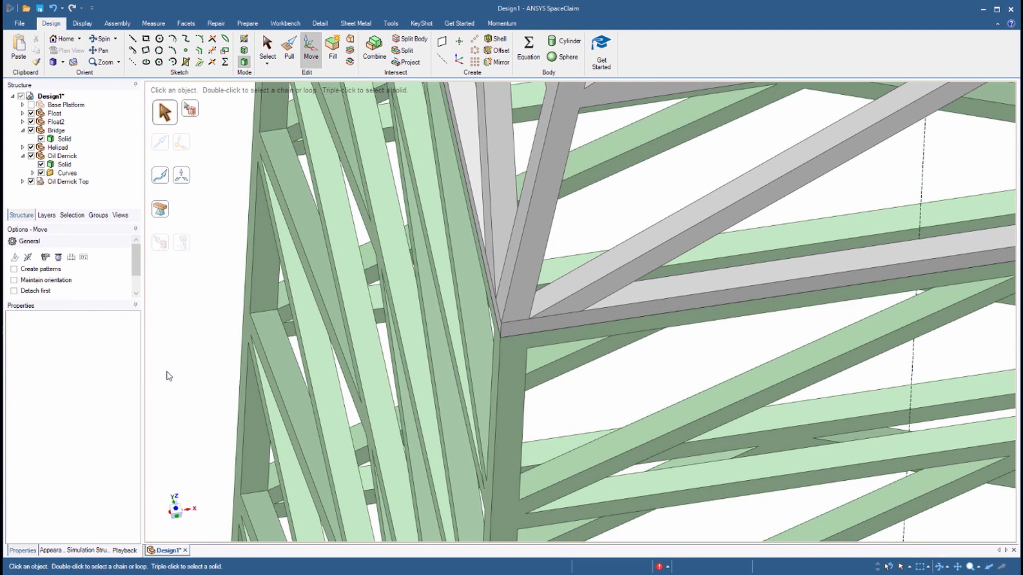
- Merge the derrick's lattice tower with the Oil Derrick Top body using Combine
click(374, 49)
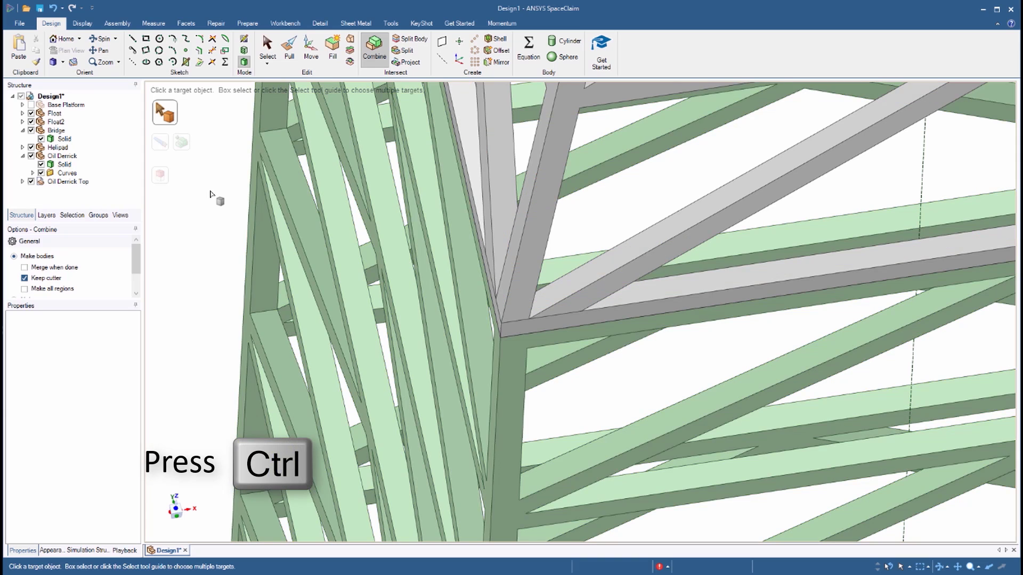
click(260, 207)
ctrl+click(530, 256)
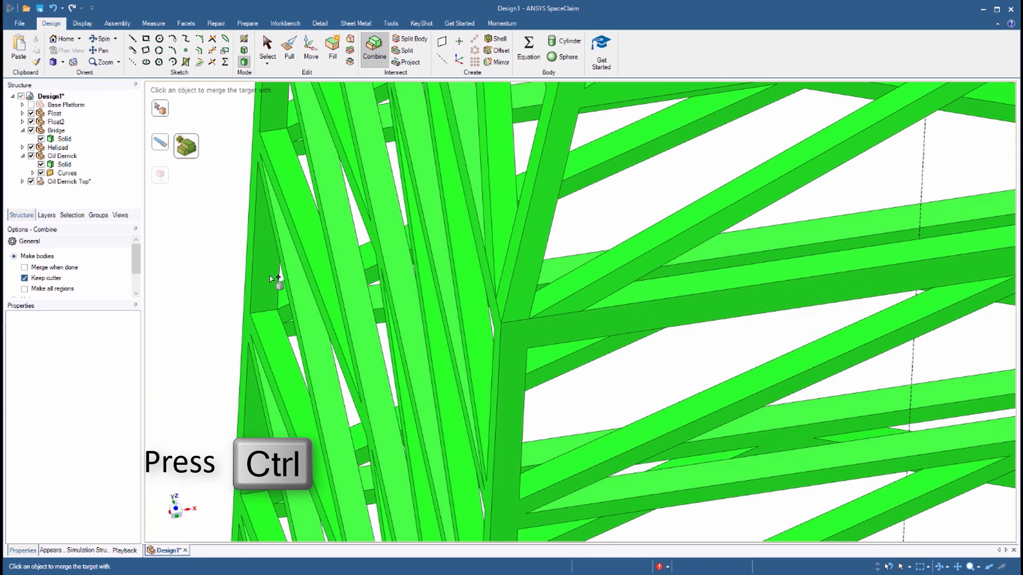
- Show all hidden components so the Base Platform is displayed with the complete rig
key(z)
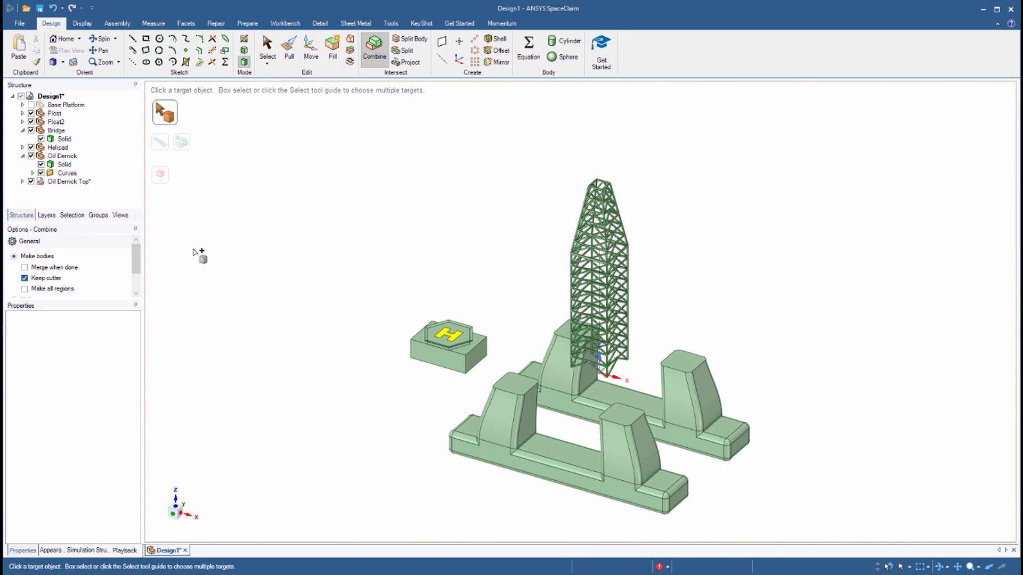
right_click(298, 193)
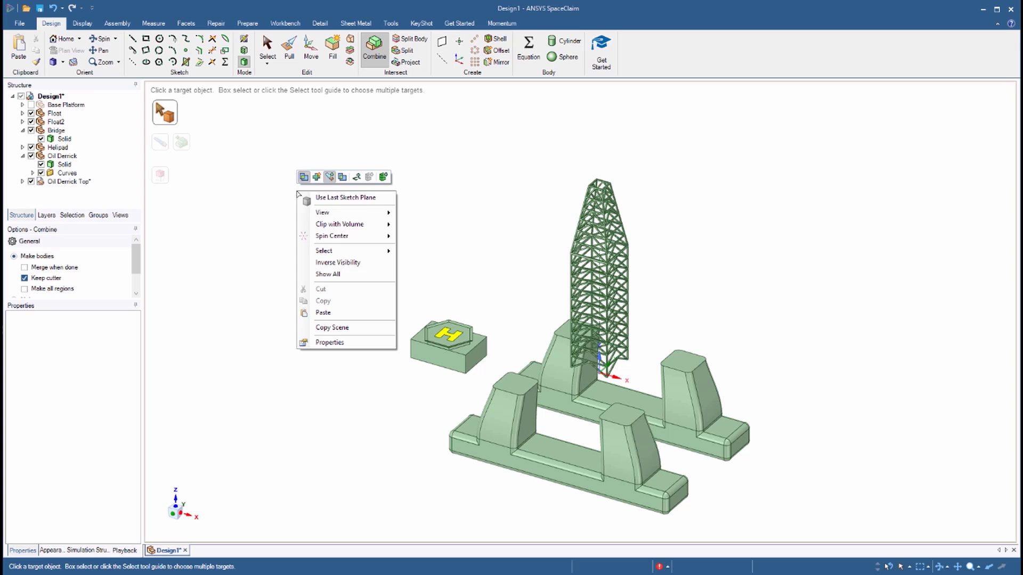
click(327, 274)
key(s)
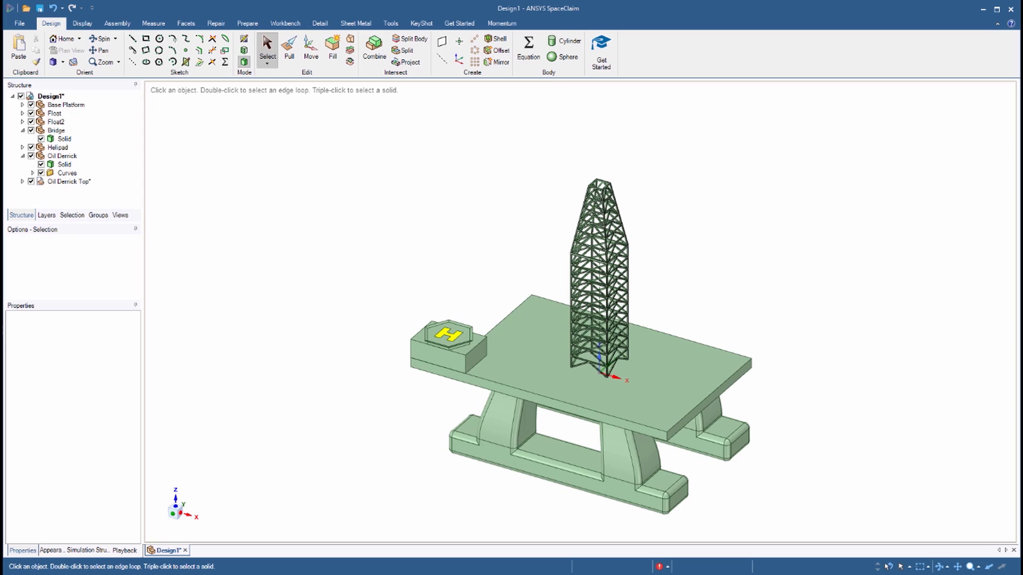
click(82, 23)
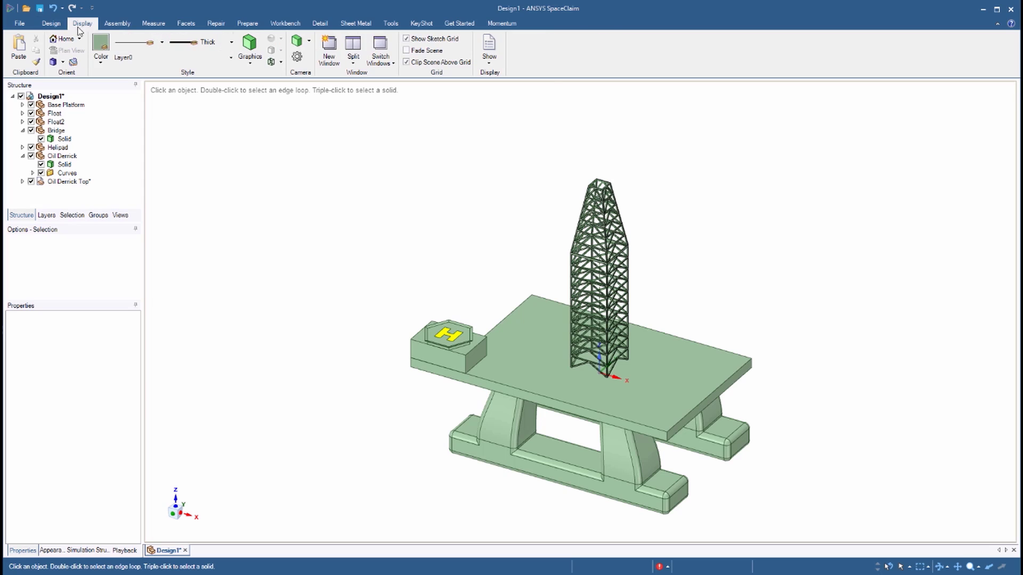
click(101, 52)
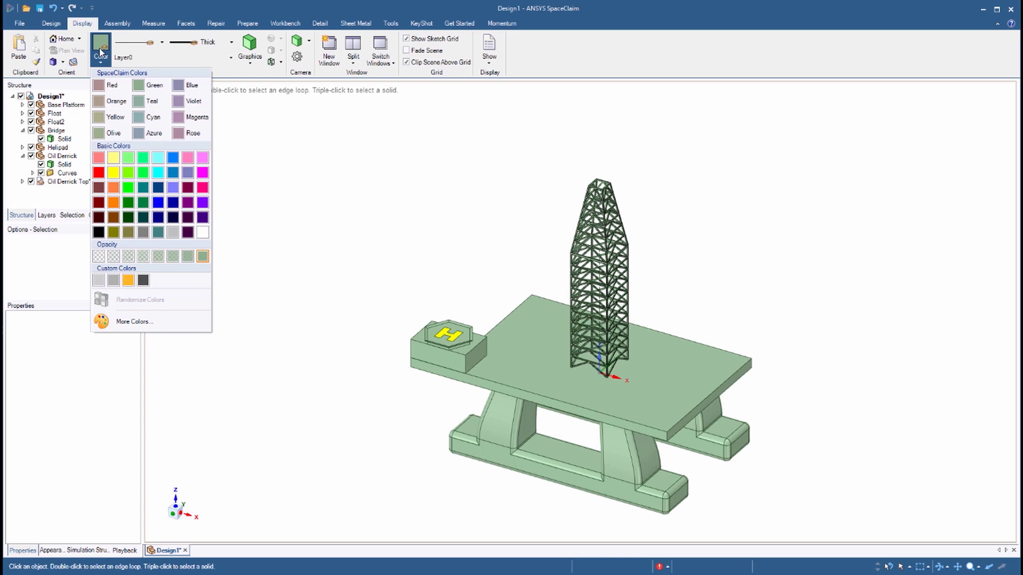
- Insert the Crane.scdoc file into the assembly and clear the selection
click(117, 24)
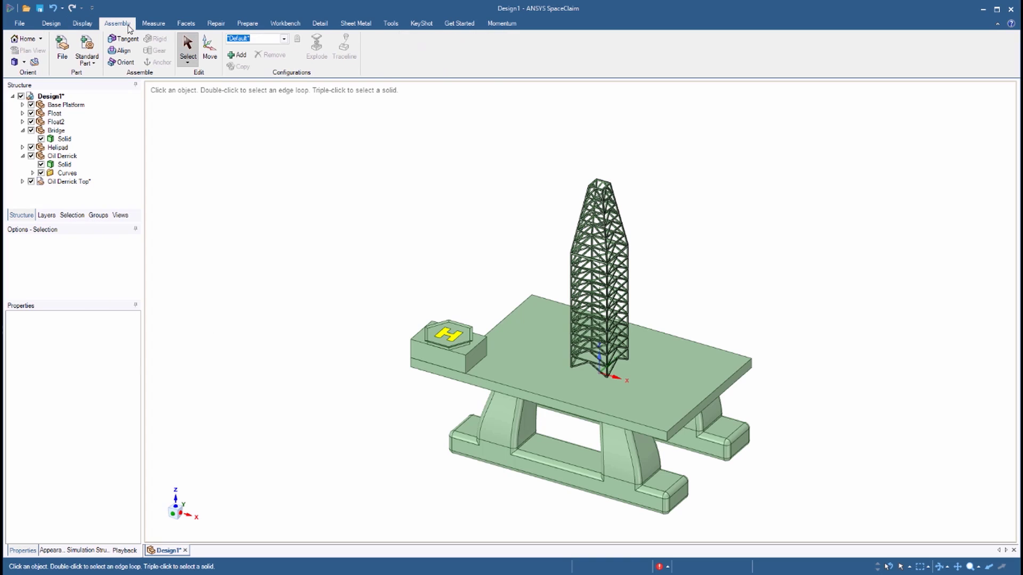
click(63, 48)
click(137, 74)
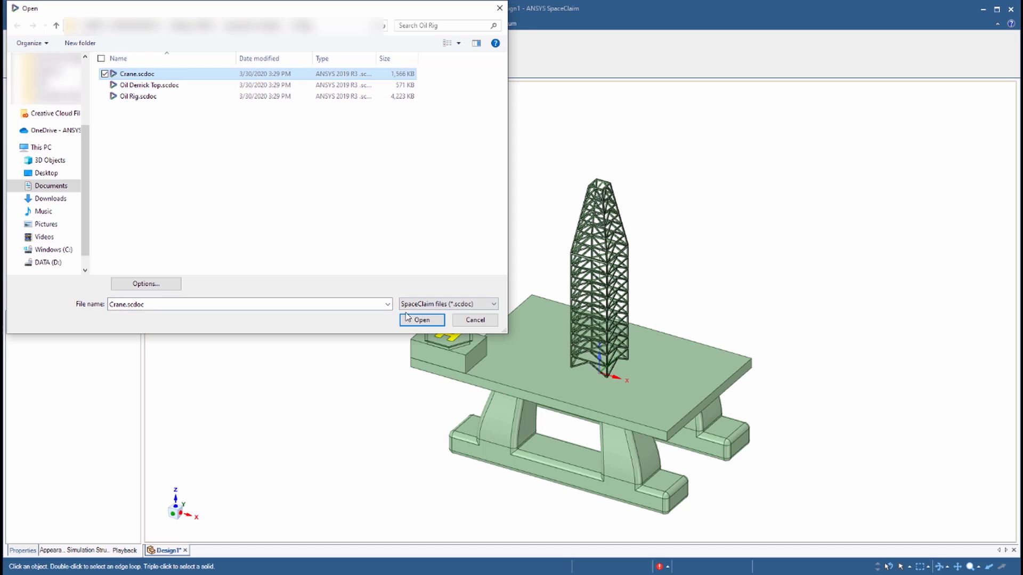
click(407, 318)
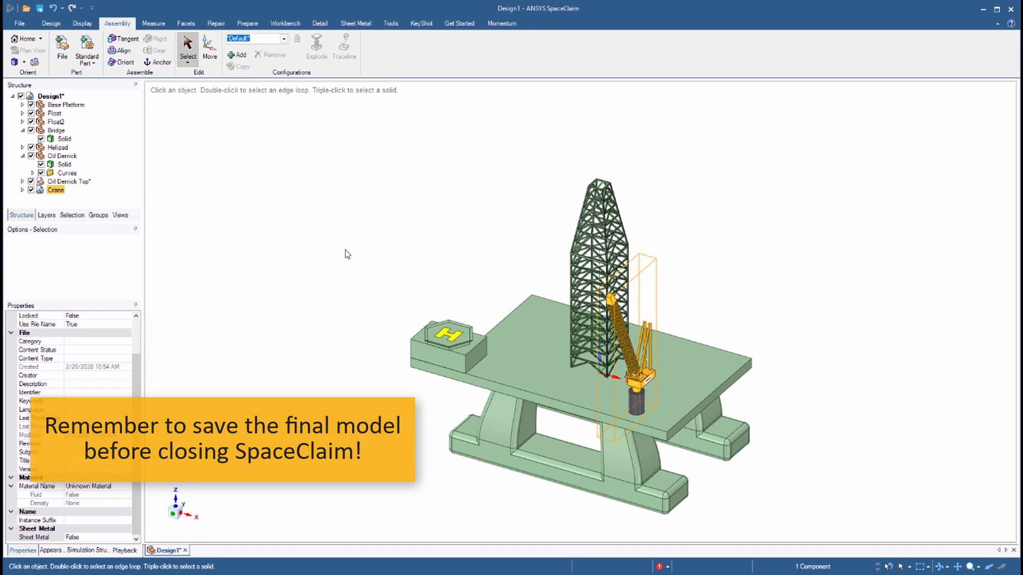
middle_drag(352, 258, 297, 251)
click(296, 251)
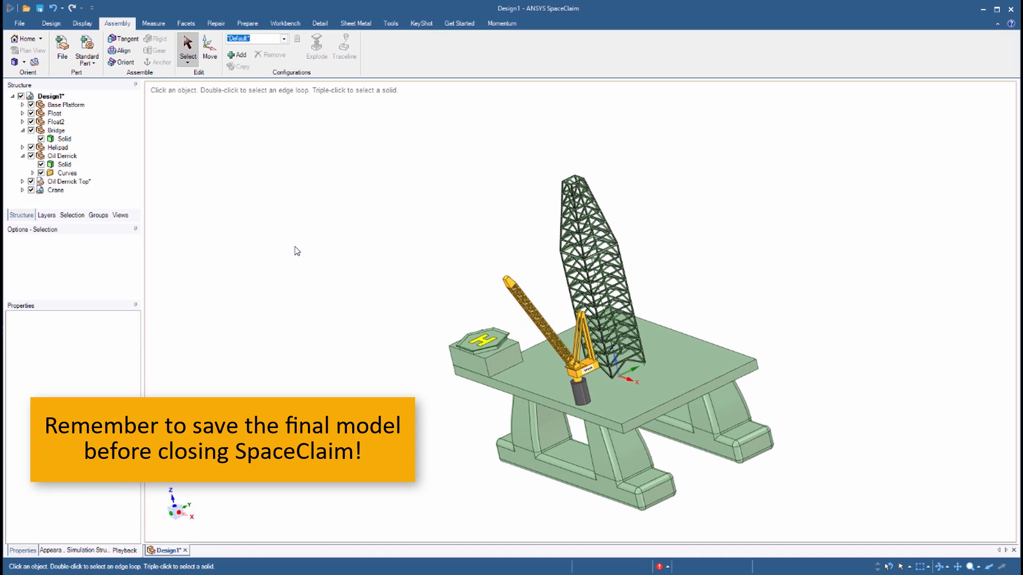